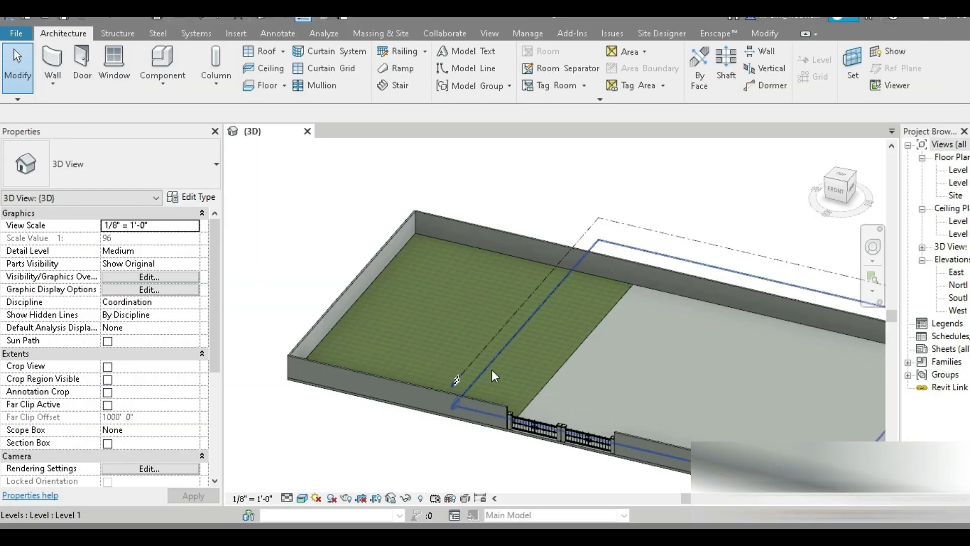
- Set the 3D view's visual style to Hidden Line
left_click(303, 498)
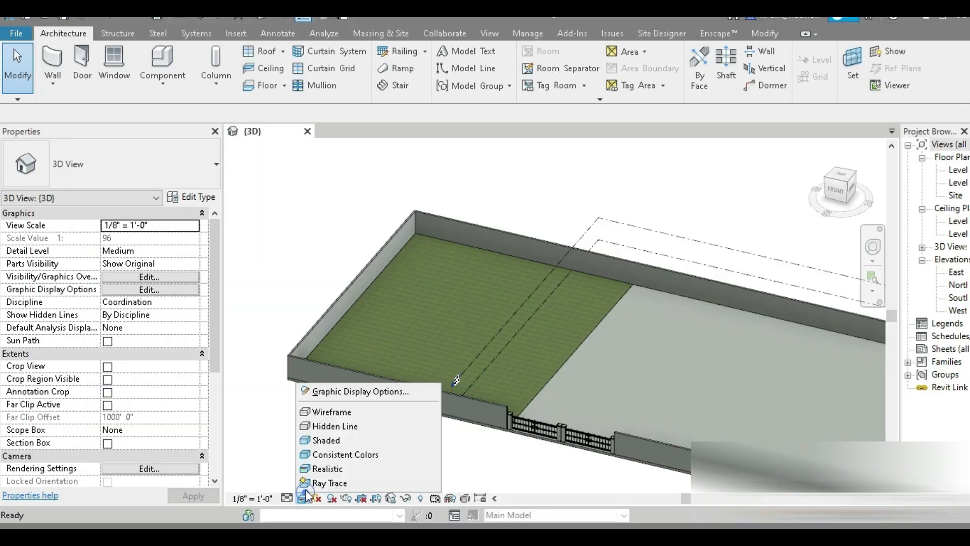
left_click(329, 426)
scroll(478, 345, "up", 2)
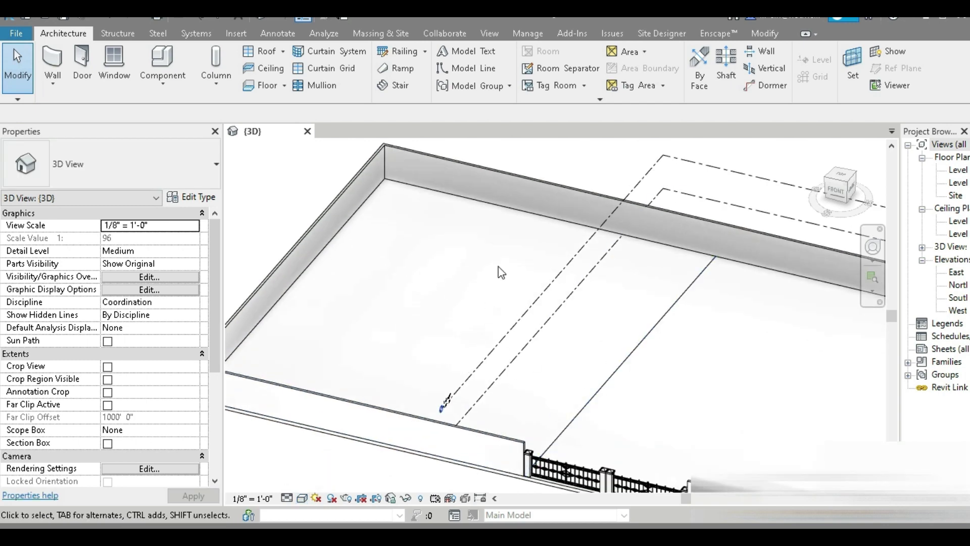
scroll(445, 326, "down", 2)
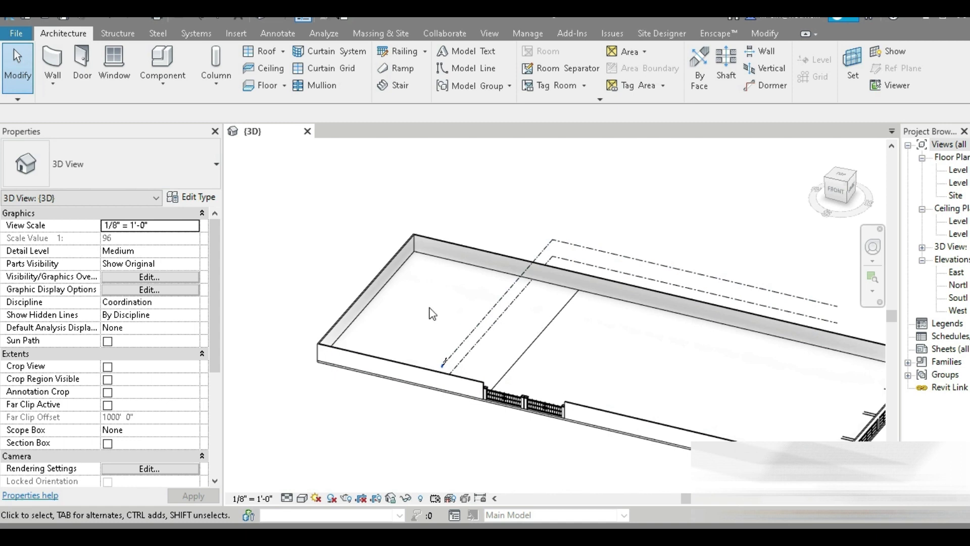
middle_click_drag(442, 309, 519, 346)
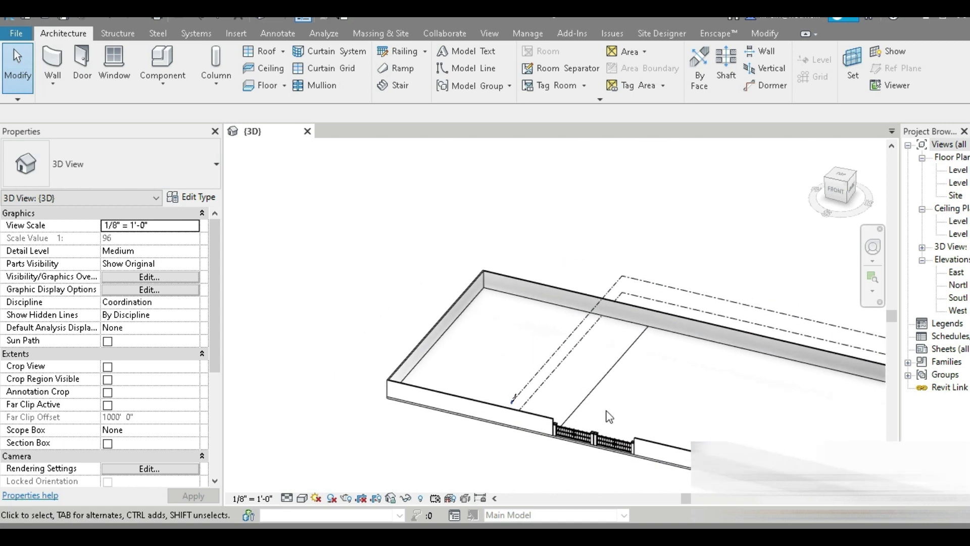
scroll(525, 364, "up", 2)
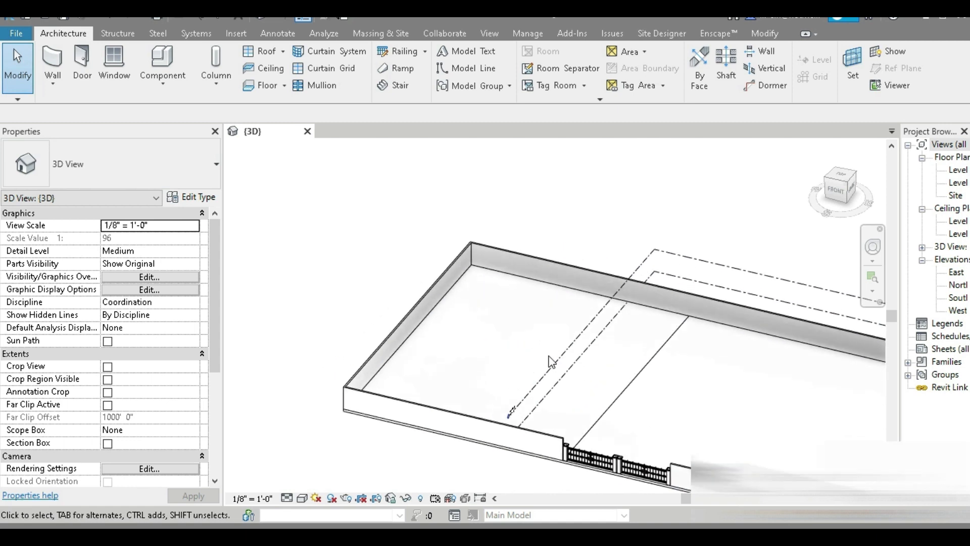
scroll(595, 409, "up", 1)
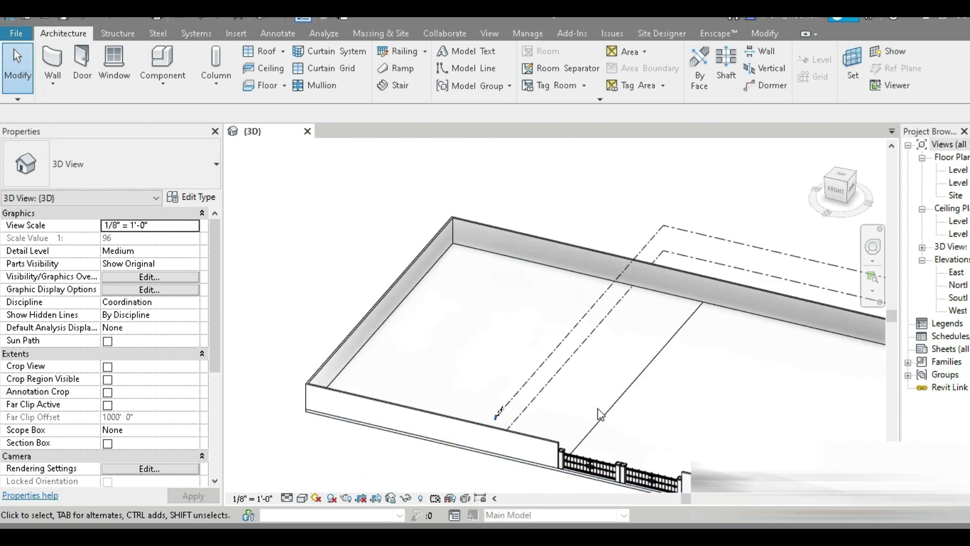
middle_click_drag(587, 378, 613, 363)
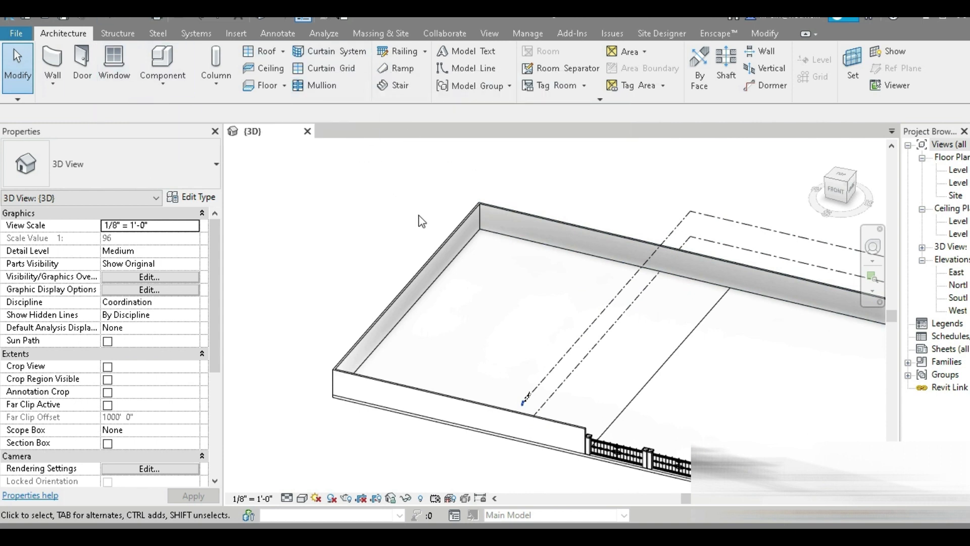
- Open the Level 1 floor plan and start an in-place mass, accepting its default name
double_click(959, 170)
middle_click_drag(299, 318, 357, 295)
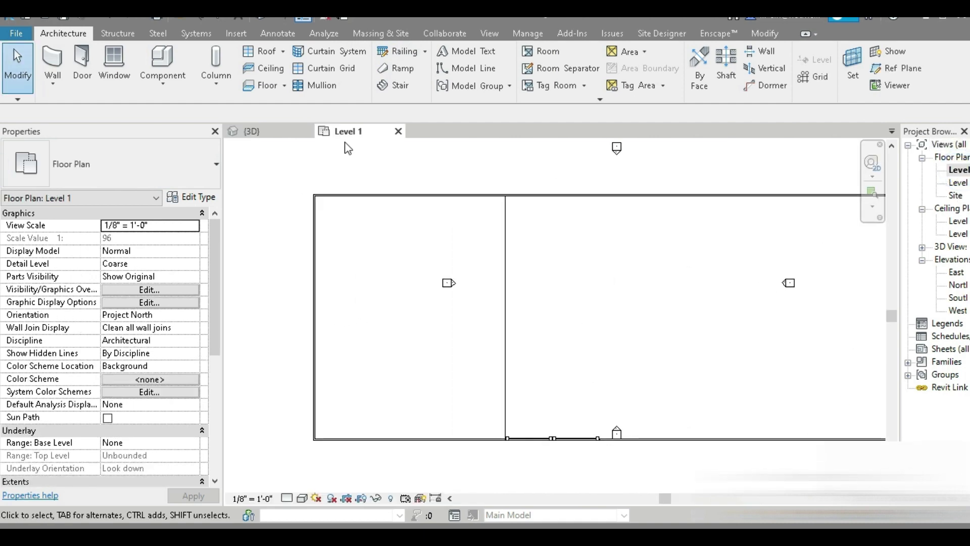
left_click(366, 32)
left_click(138, 61)
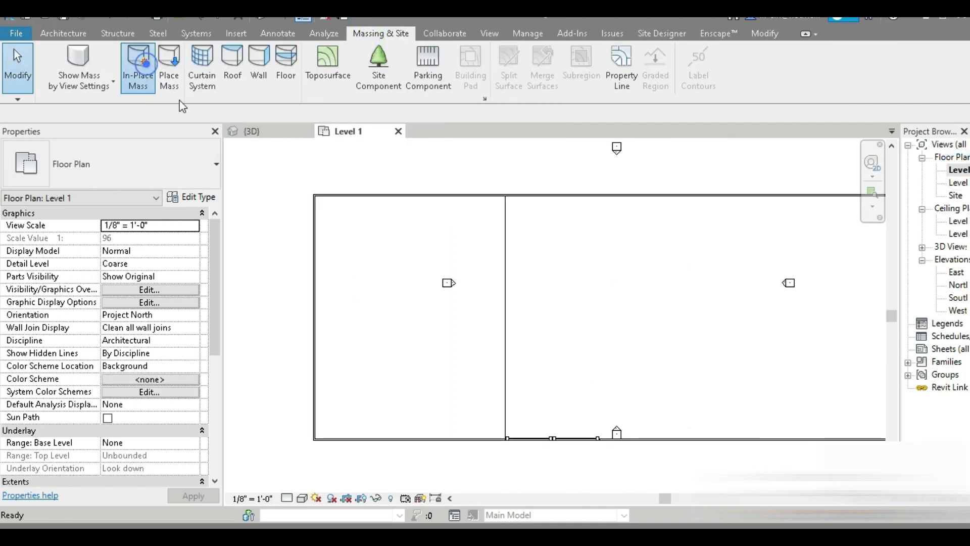
left_click(576, 320)
left_click(505, 298)
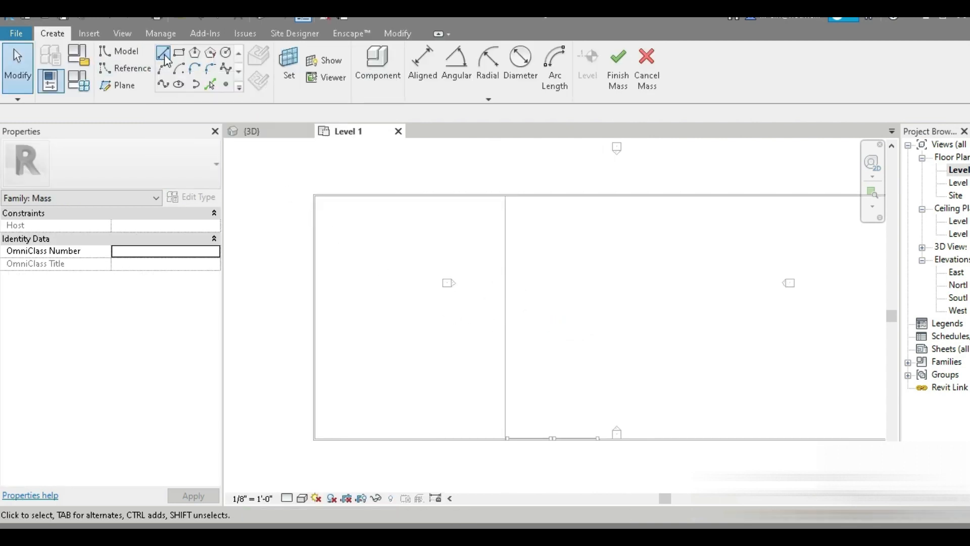
- Draw chained model lines just inside the plot's front and left walls, starting near the gate and ending at the back-left corner
key("l")
key("i")
scroll(480, 431, "up", 4)
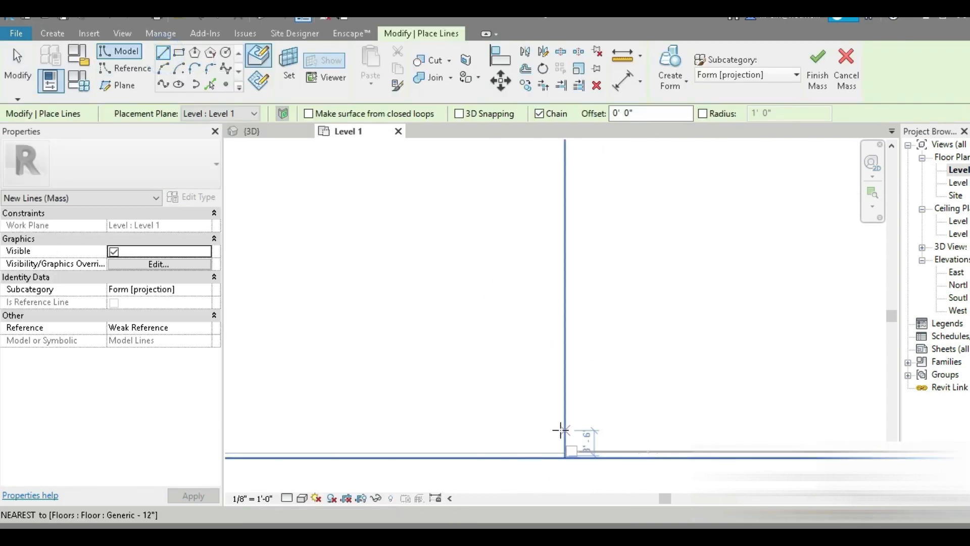
left_click(560, 430)
middle_click_drag(389, 415, 589, 427)
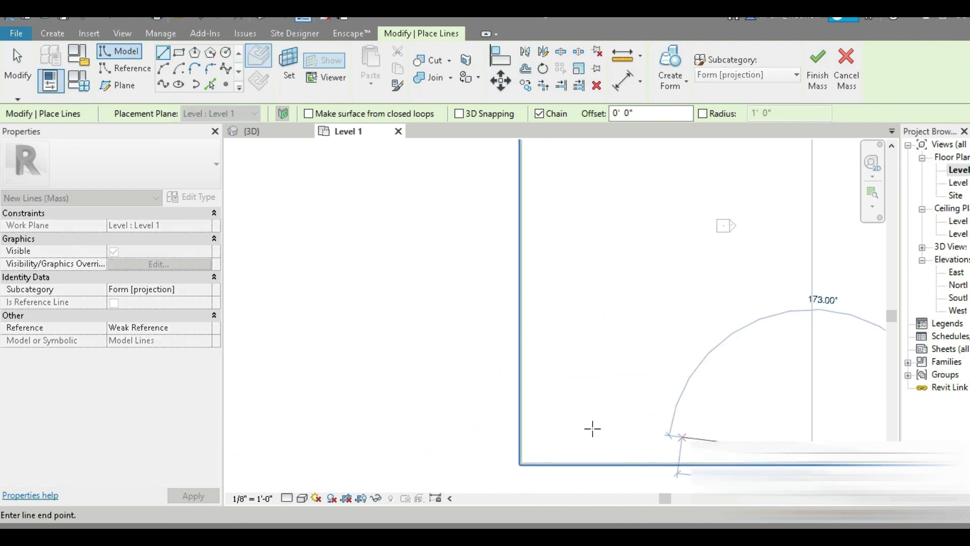
left_click(535, 450)
middle_click_drag(559, 228, 524, 369)
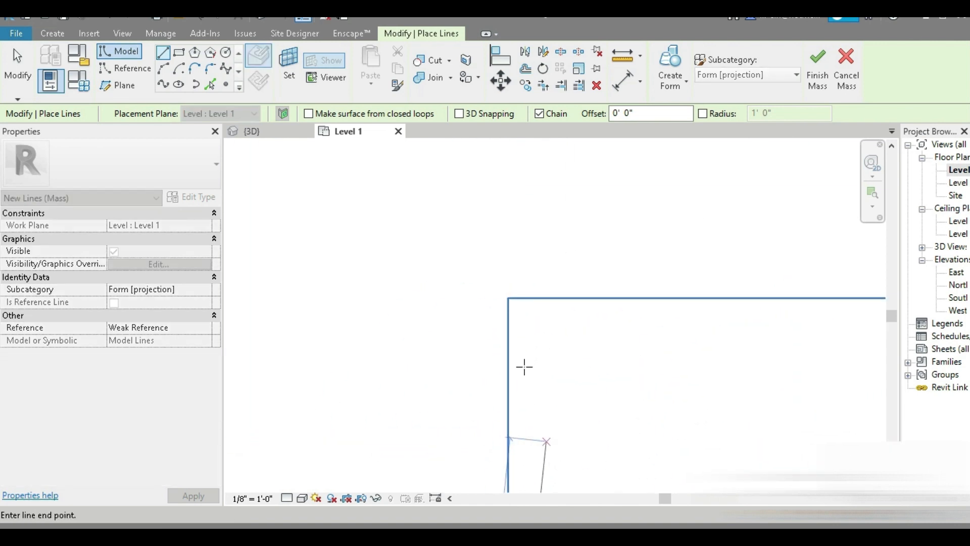
left_click(527, 318)
- Close the rectangular outline with a back line about 104' long and a right side about 109' 6" long, ending at the starting point
middle_click_drag(693, 394, 457, 386)
scroll(610, 354, "down", 4)
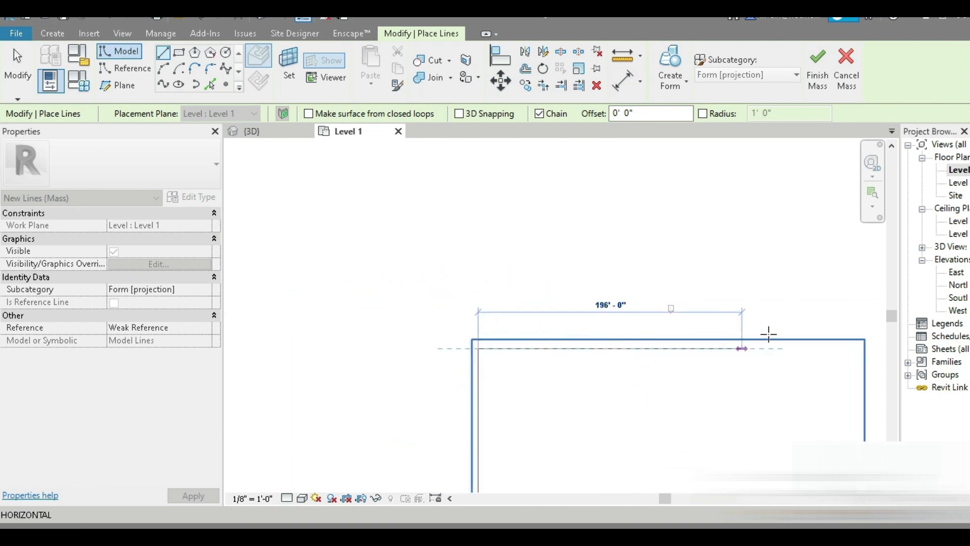
middle_click_drag(787, 357, 671, 321)
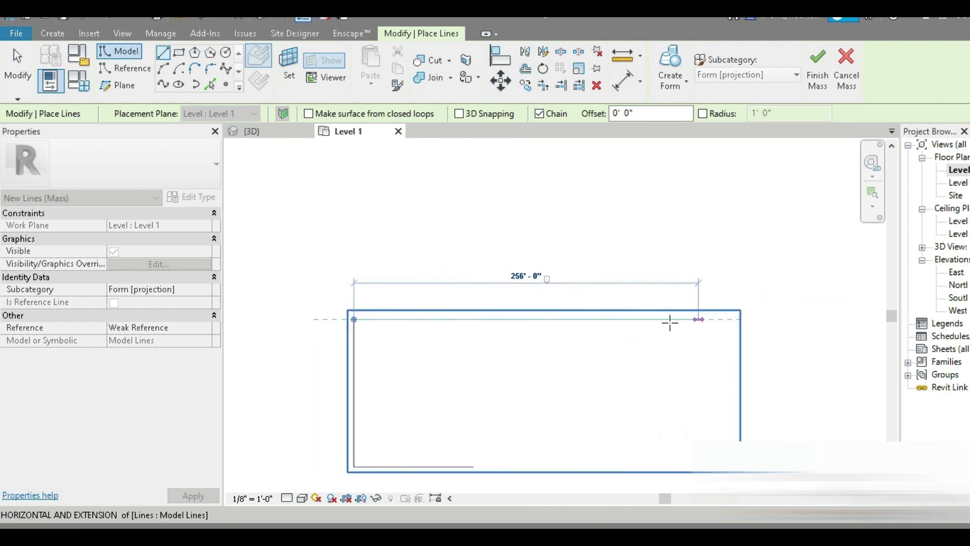
left_click(554, 333)
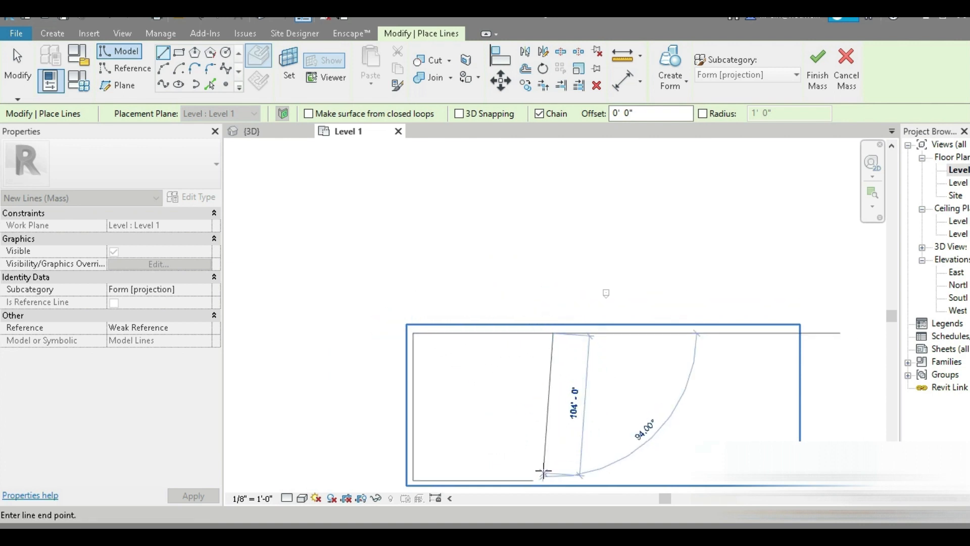
scroll(551, 480, "up", 3)
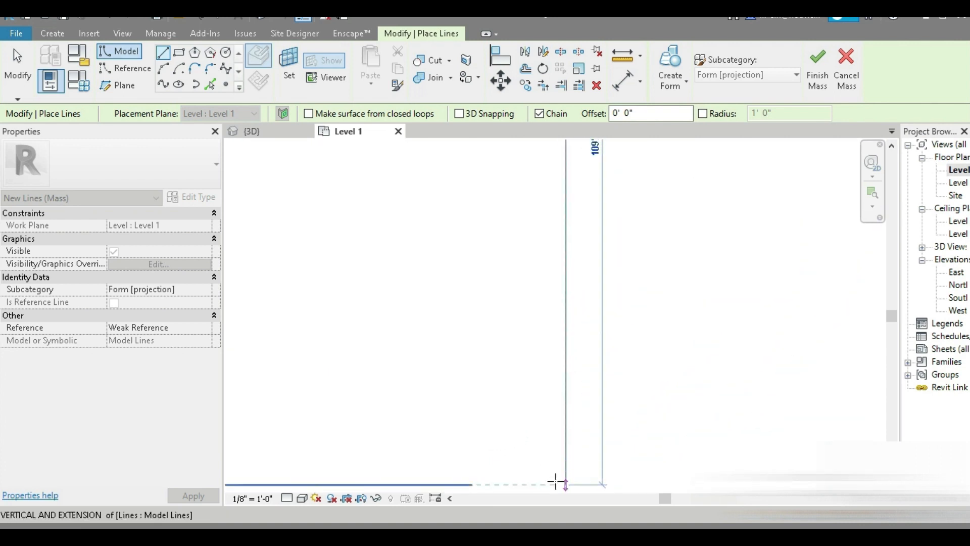
left_click(553, 480)
left_click(470, 484)
key("Escape")
key("Escape")
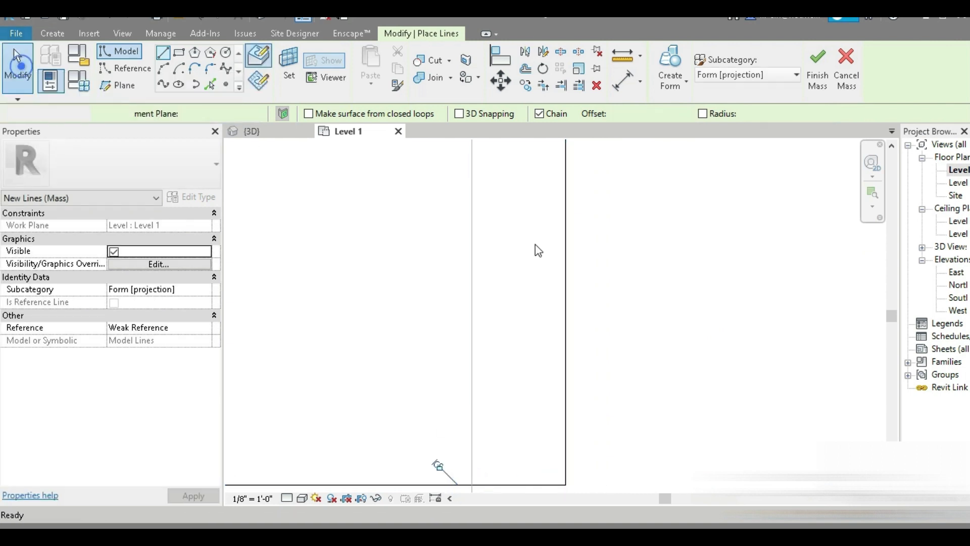
- In the 3D view, move the outline's gate-side line inward to 89' from the opposite side, deleting the line that becomes too short
left_click(262, 15)
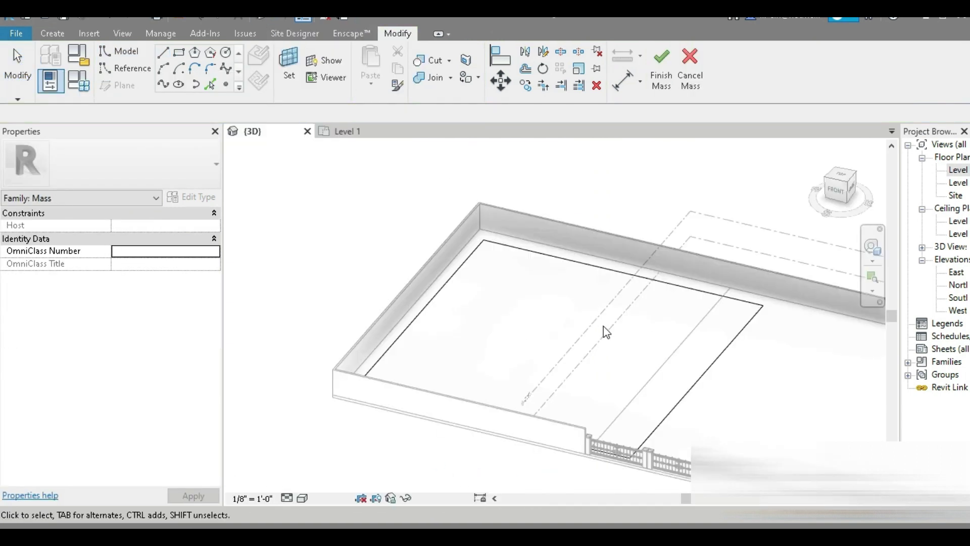
left_click(684, 389)
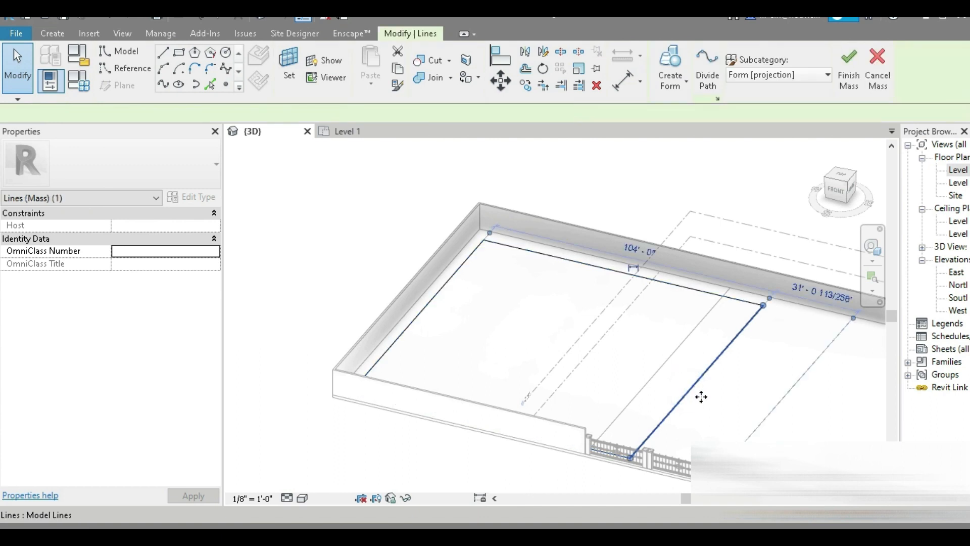
left_click(704, 401)
left_click(689, 394)
left_click_drag(690, 394, 650, 381)
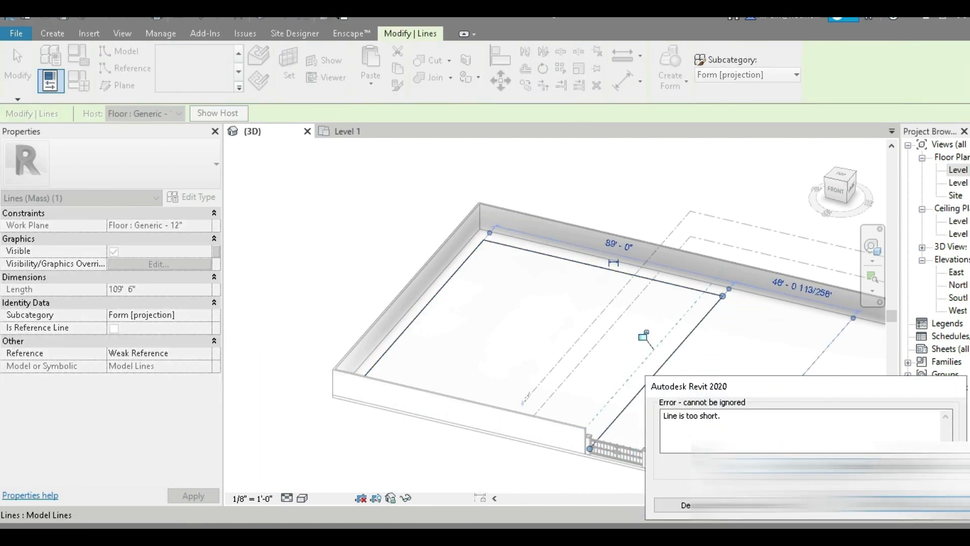
scroll(621, 435, "up", 3)
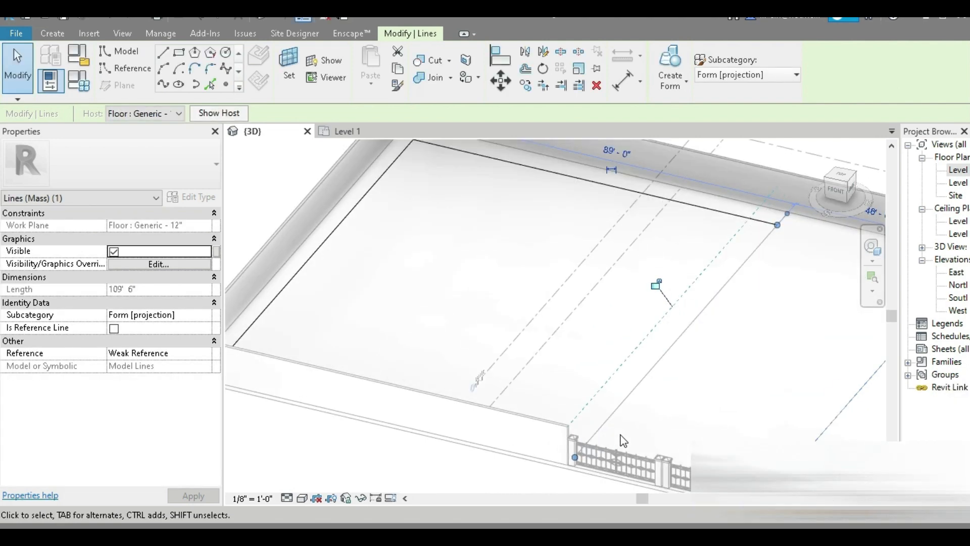
left_click(706, 373)
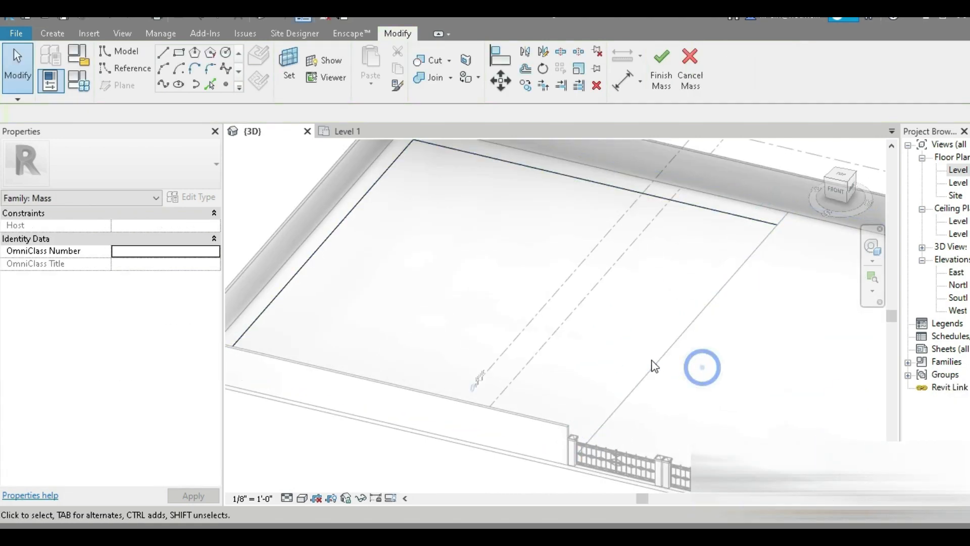
- Copy the whole chain of outline lines and paste it aligned to Level 2
left_click(652, 374)
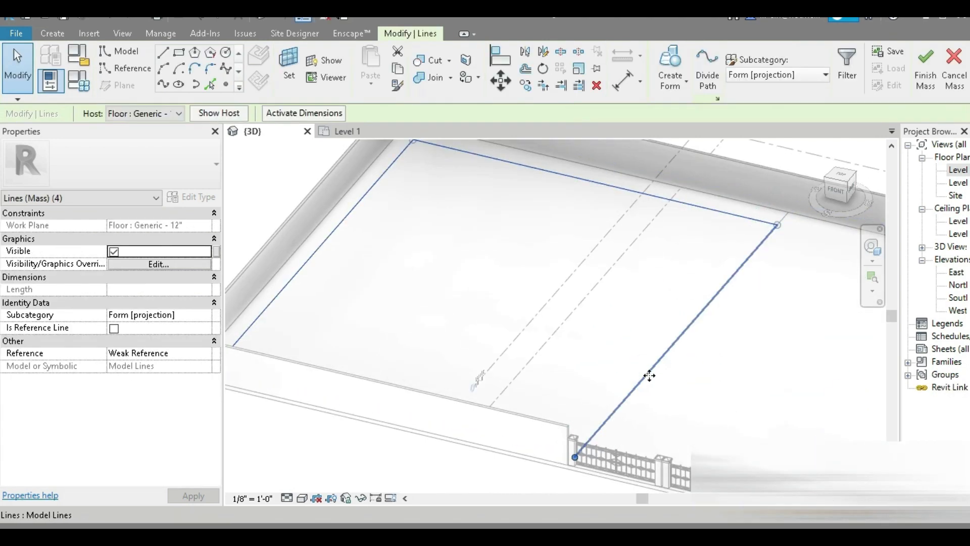
left_click(398, 71)
left_click(371, 83)
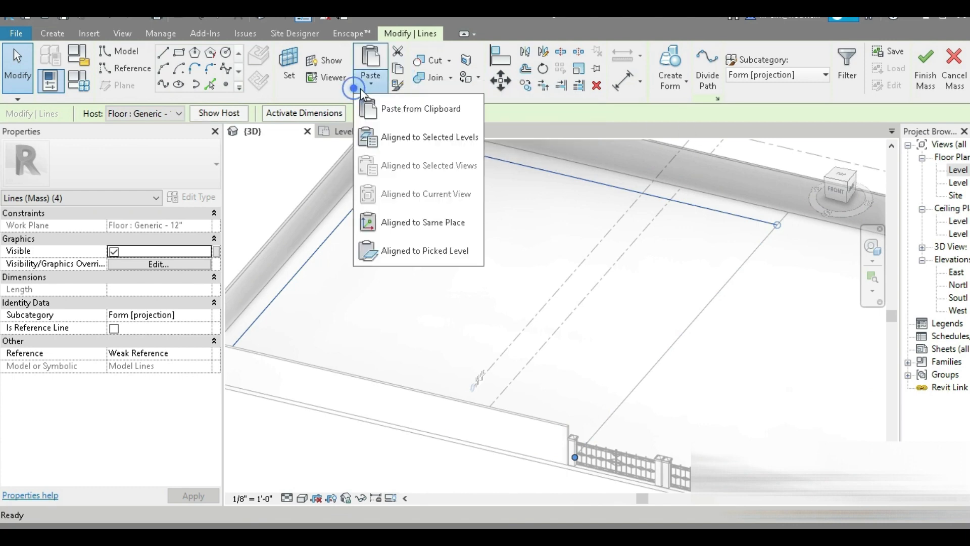
left_click(412, 135)
left_click(474, 365)
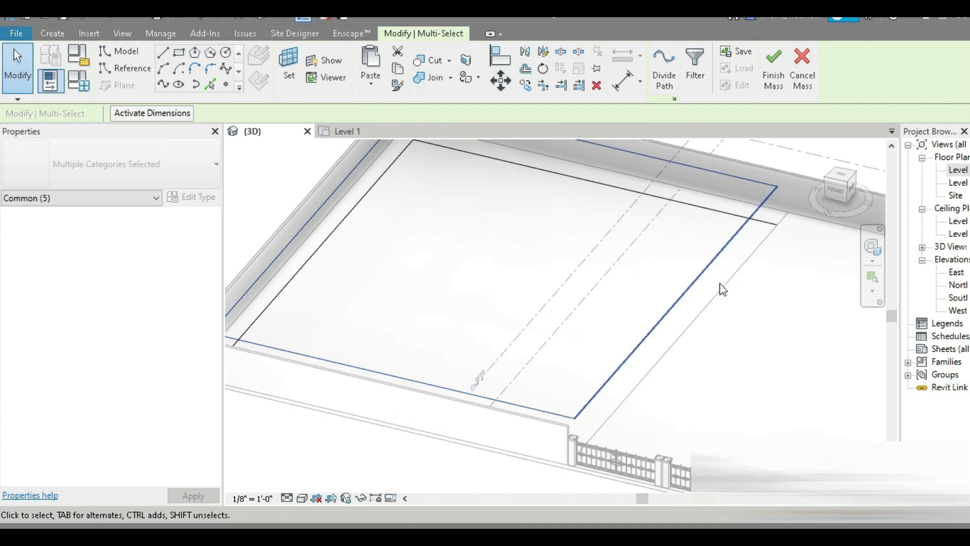
- Divide the chain of lines on Level 2 as one path with a fixed number of 75 nodes
left_click(650, 340)
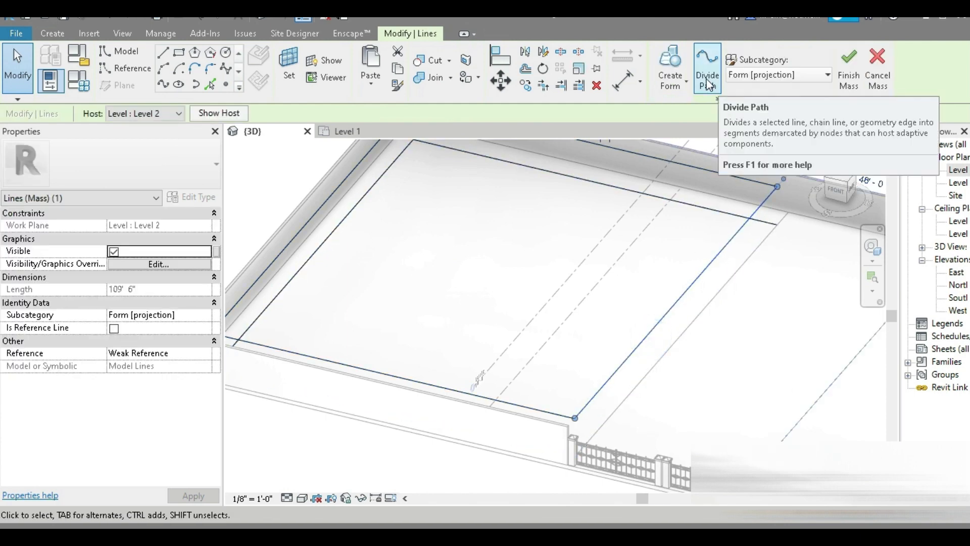
left_click(753, 347)
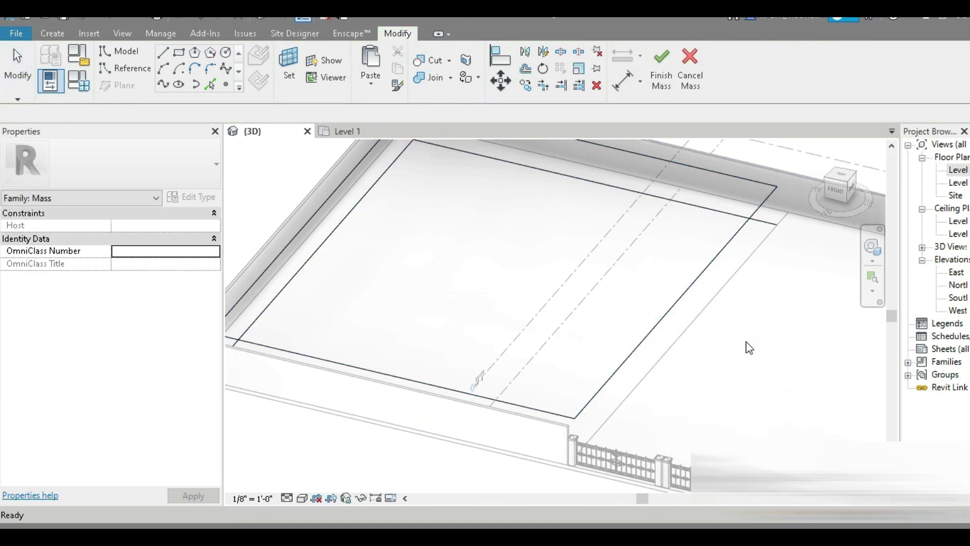
key("Tab")
left_click(700, 158)
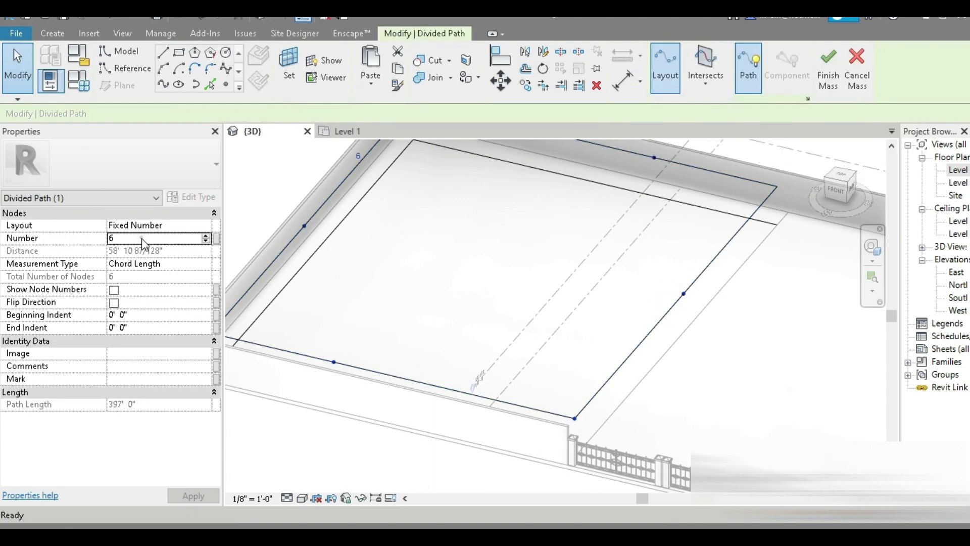
left_click(143, 240)
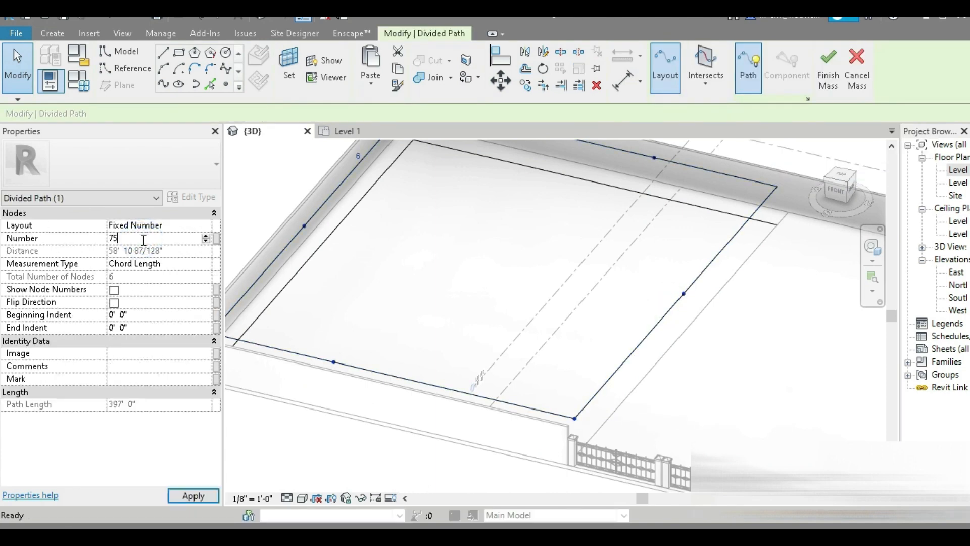
type("75")
key("Return")
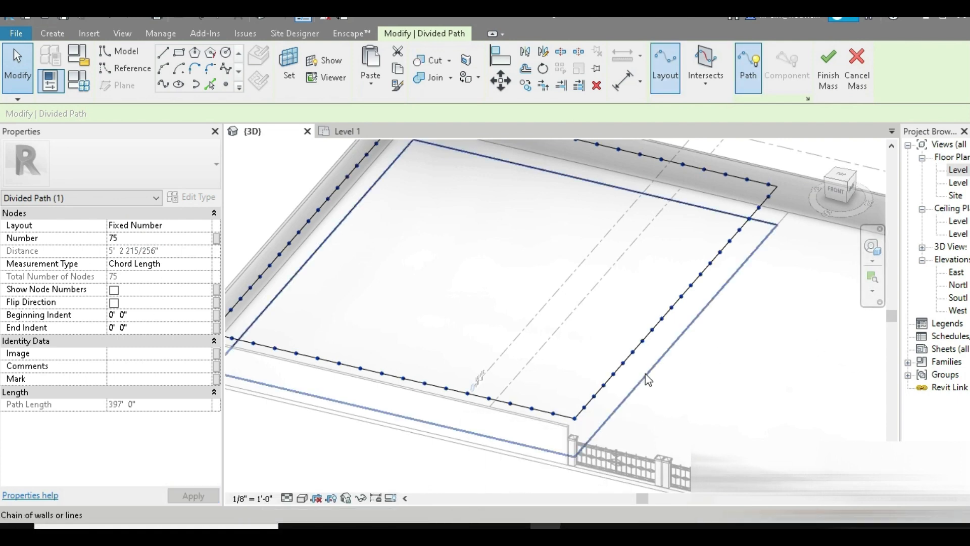
- Divide the lower outline's chain of lines as a path with a fixed number of 75 nodes
left_click(646, 374)
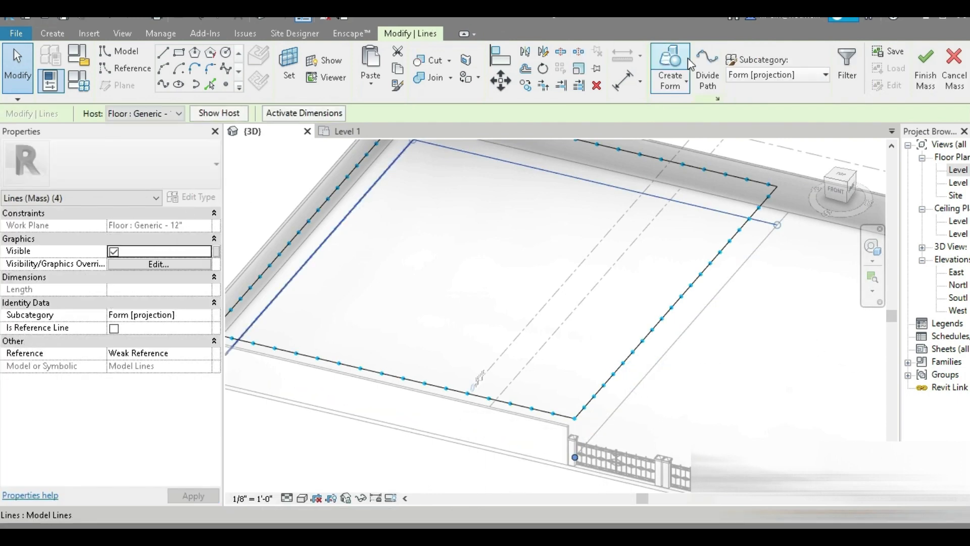
left_click(707, 71)
left_click(143, 240)
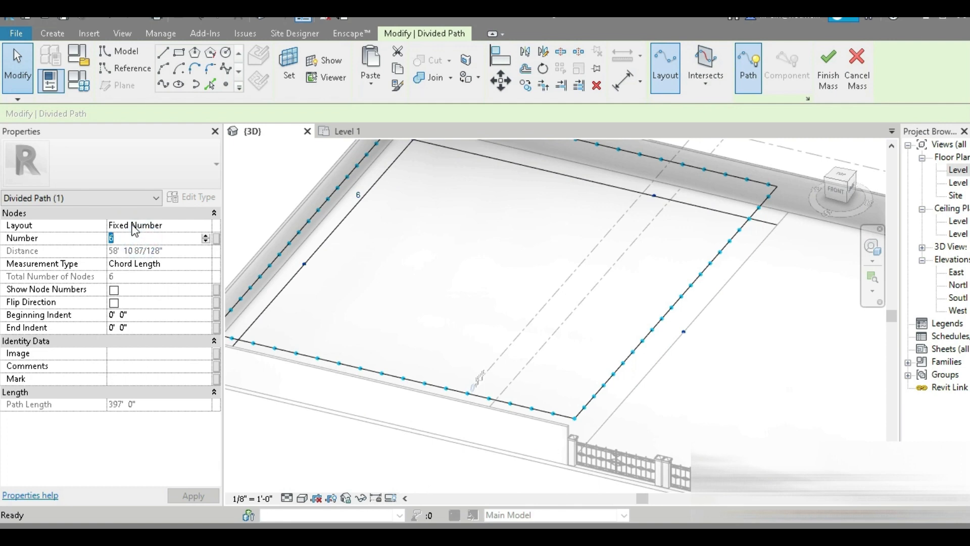
key("Return")
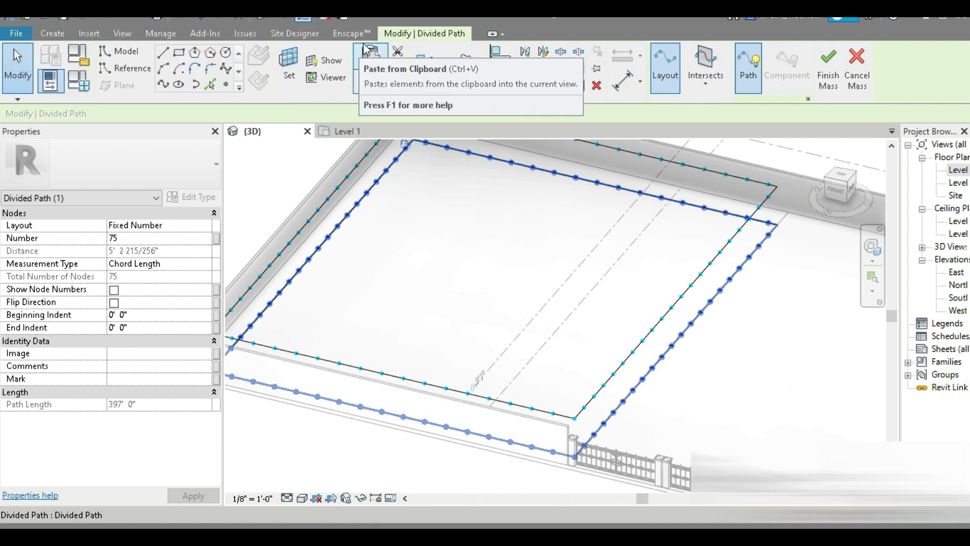
- Create a new family from the Generic Model Adaptive template
key("ctrl+d")
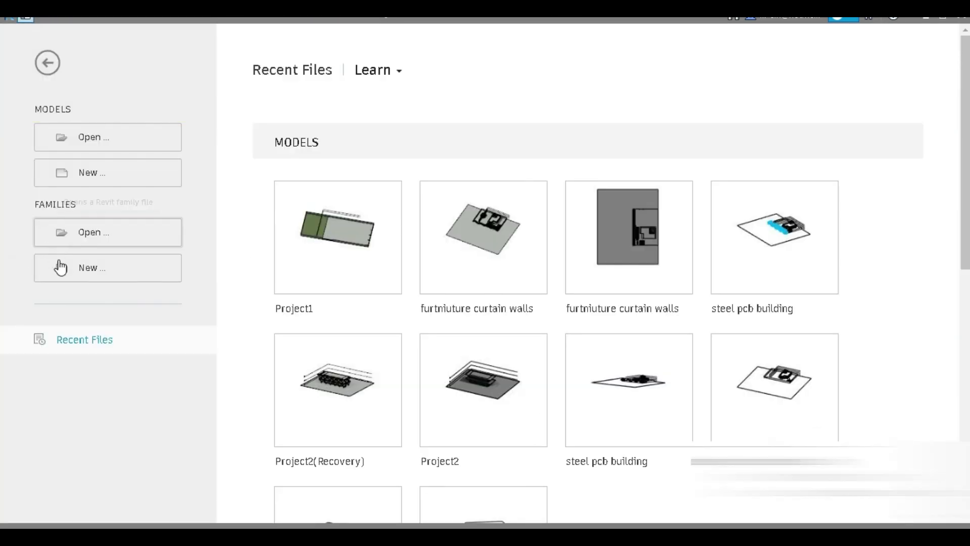
left_click(60, 266)
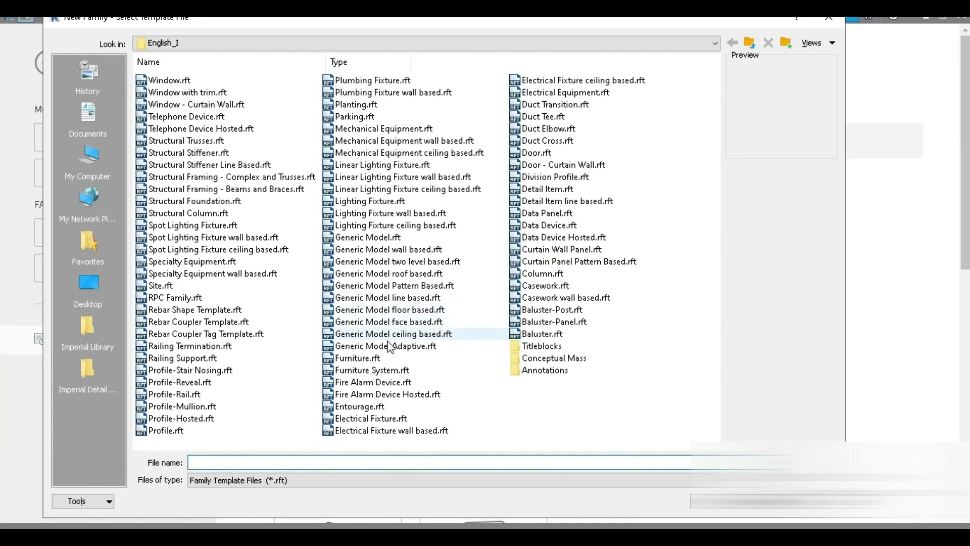
left_click(389, 346)
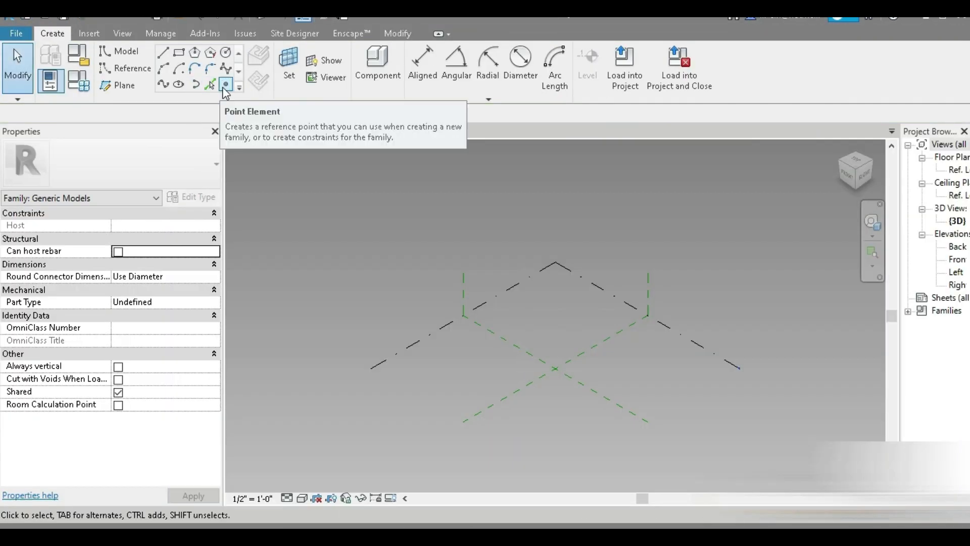
- Place two reference points on the reference level along one centre reference plane and make both adaptive
left_click(224, 86)
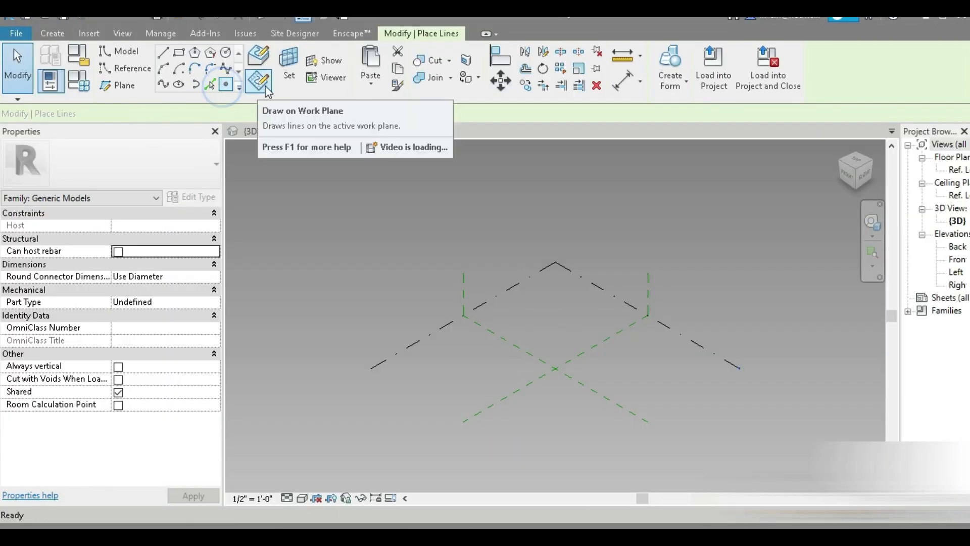
left_click(538, 359)
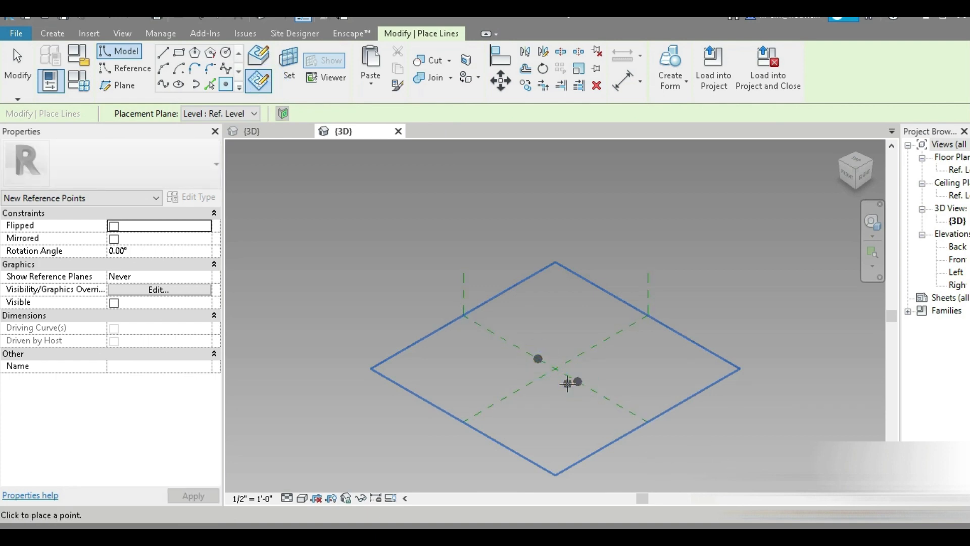
left_click(578, 381)
key("Escape")
key("Escape")
left_click_drag(518, 329, 601, 415)
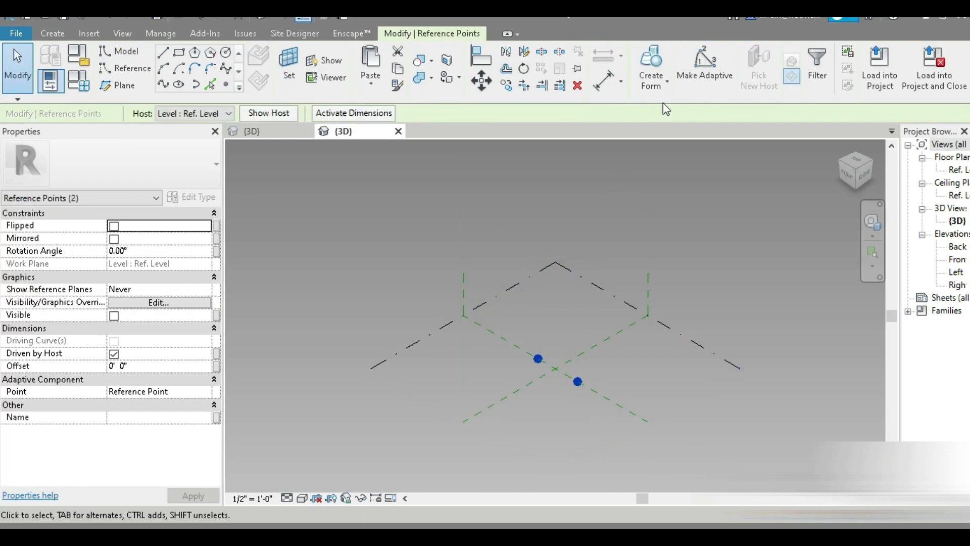
left_click(705, 68)
- Connect the two adaptive points with a spline through points and turn it into a reference line
left_click(160, 86)
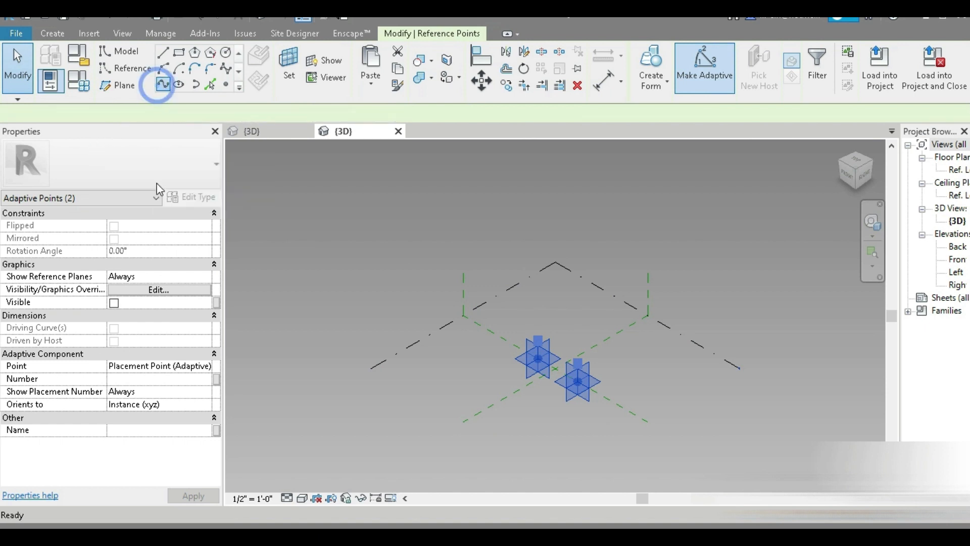
left_click(114, 328)
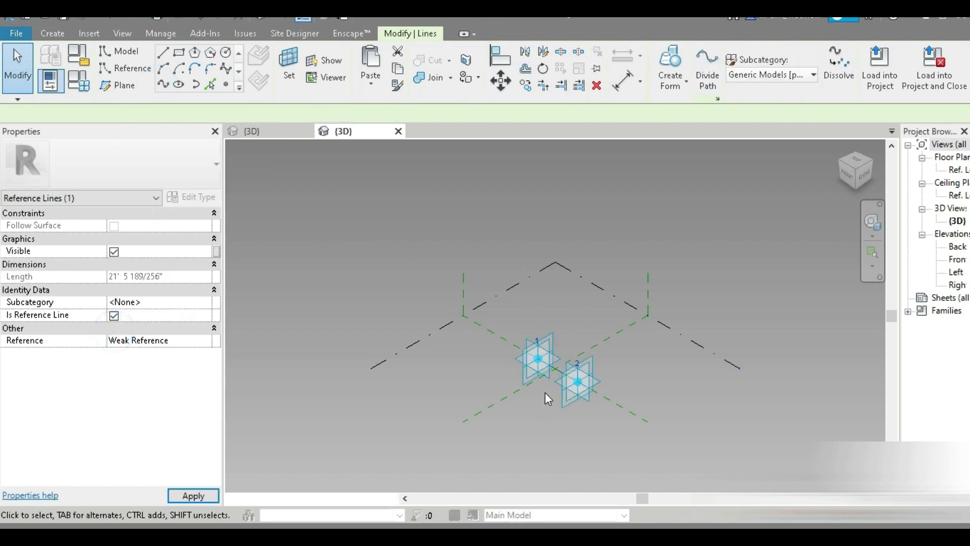
scroll(505, 420, "up", 3)
scroll(505, 421, "down", 3)
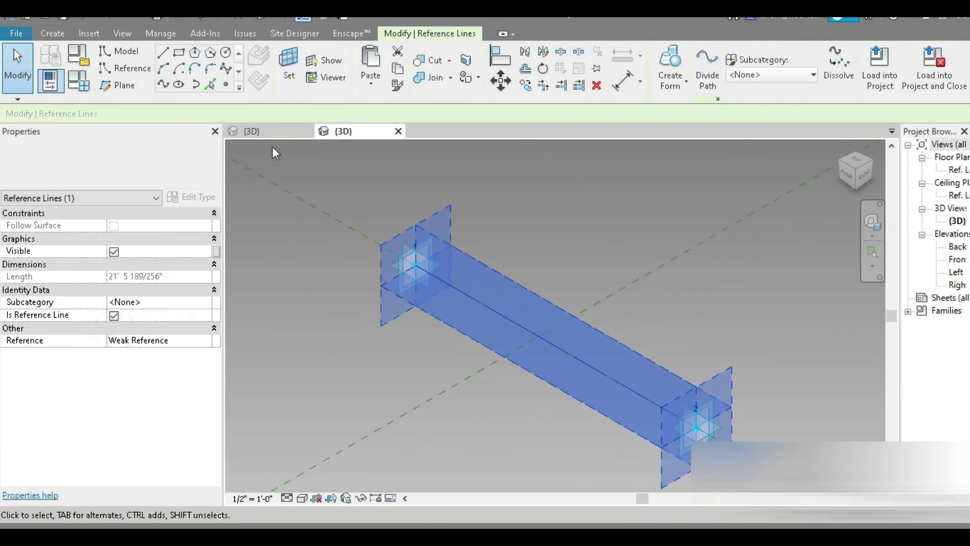
- Place a reference point hosted on the reference line between the two adaptive points, using Draw on Face
left_click(226, 85)
left_click(263, 65)
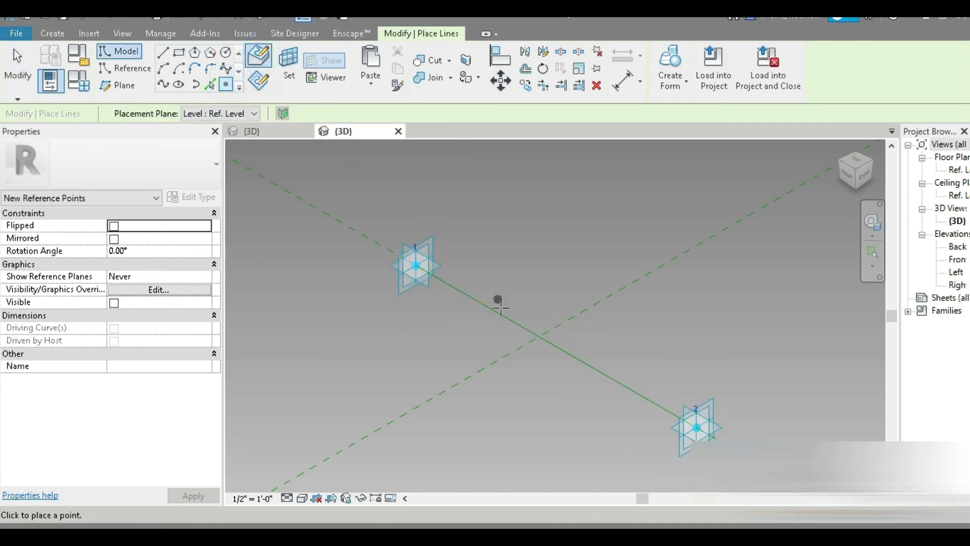
left_click(211, 52)
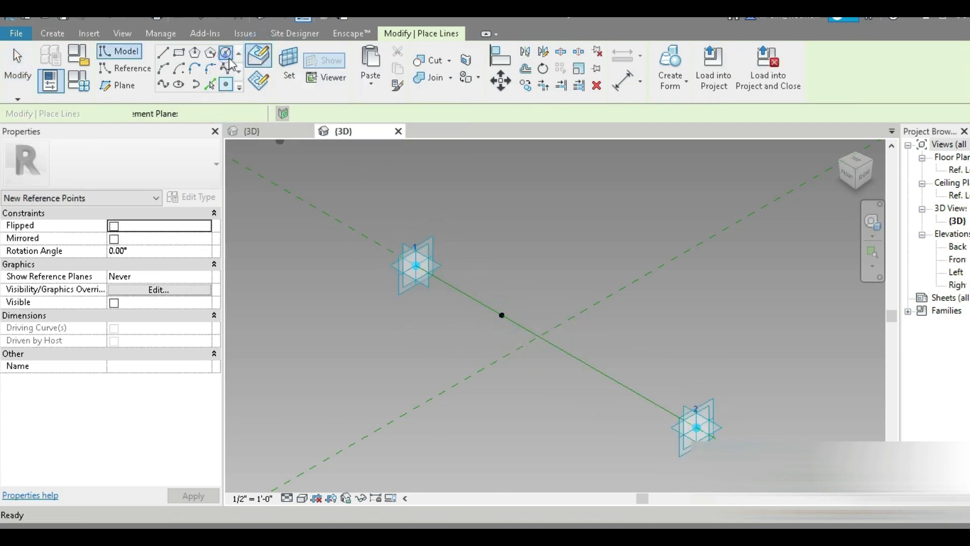
- Try to draw a circle with a 2-inch radius centred on the hosted point, using its plane as work plane
left_click(289, 68)
left_click(502, 315)
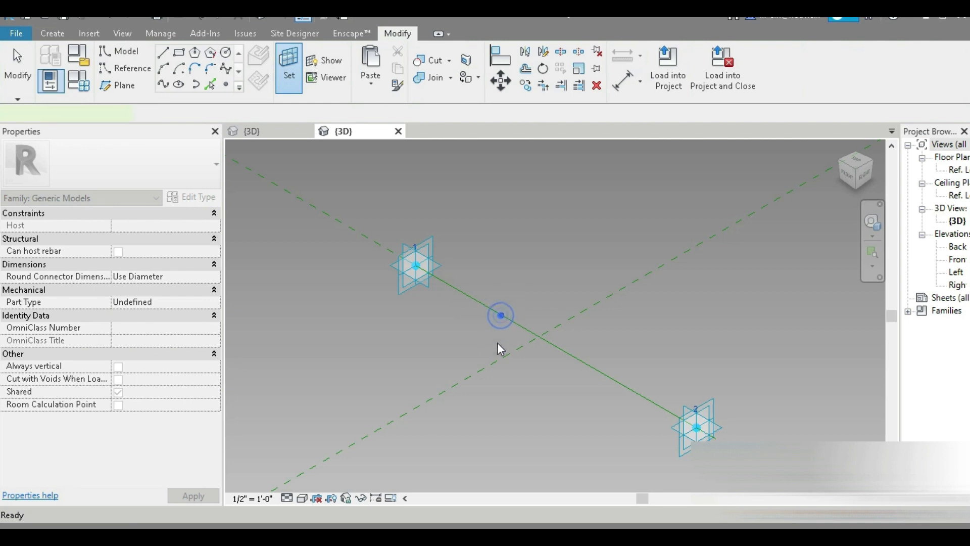
left_click(502, 315)
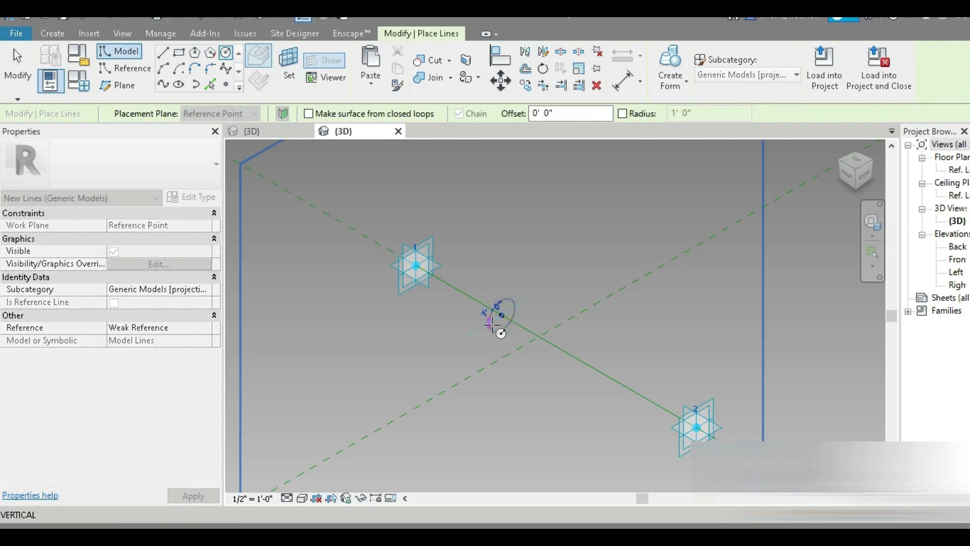
type("2")
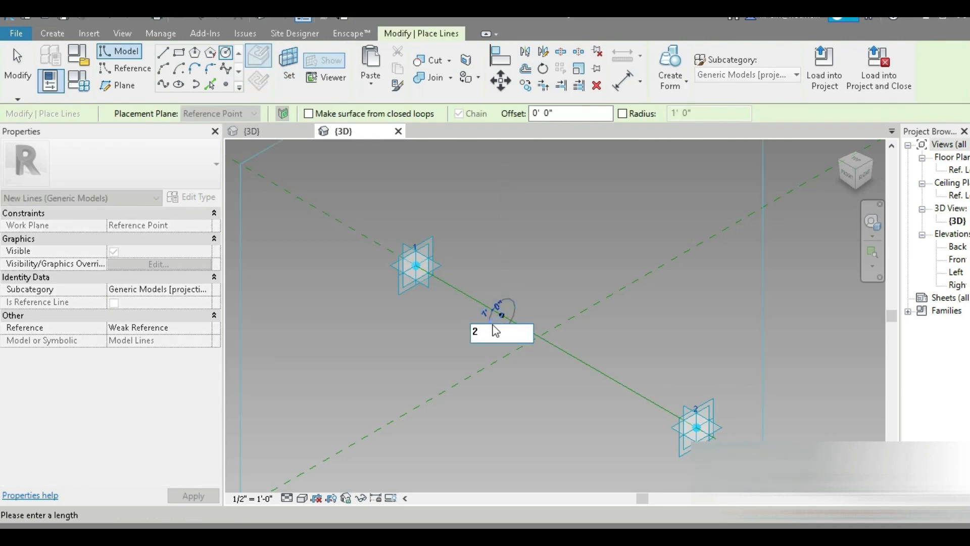
key("Return")
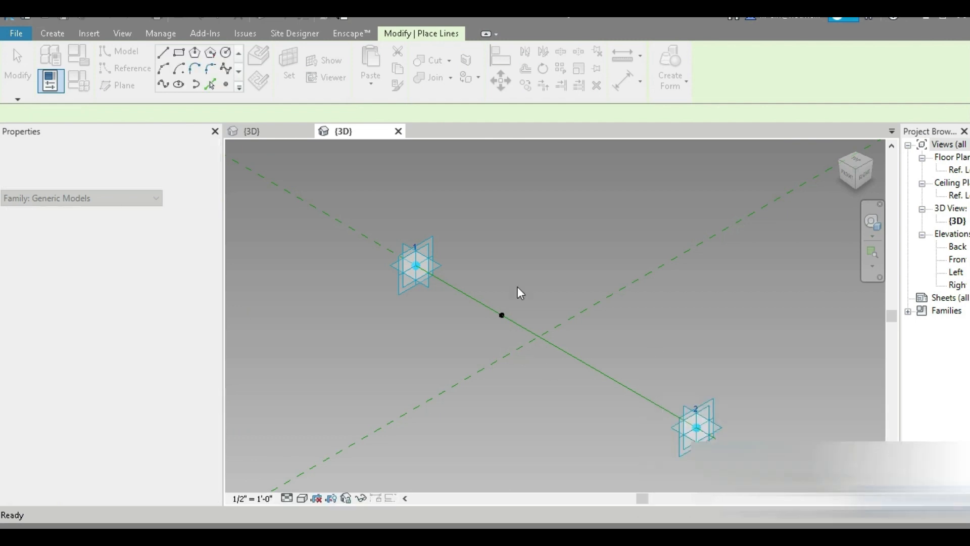
key("Escape")
key("Escape")
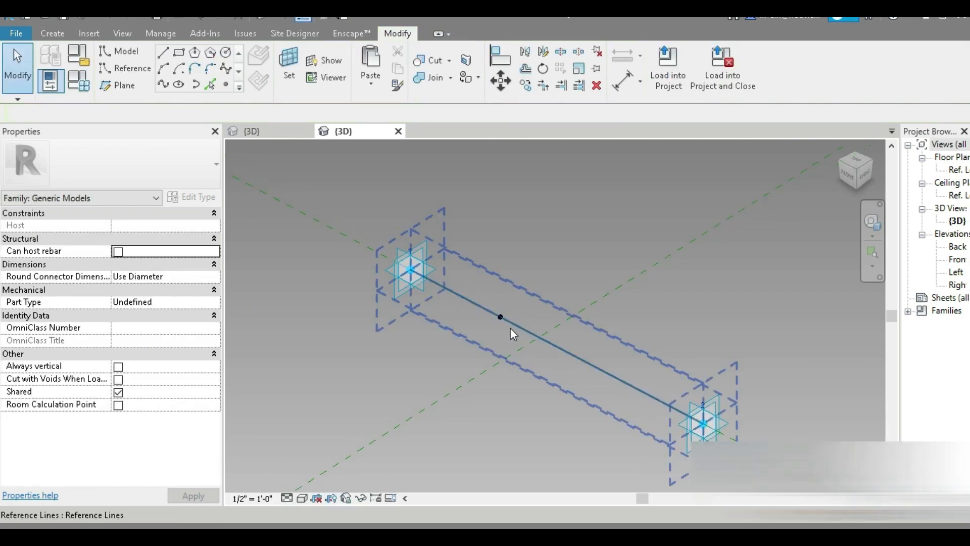
- Set the hosted point's plane again and retry the 2-inch-radius circle around it
left_click(227, 53)
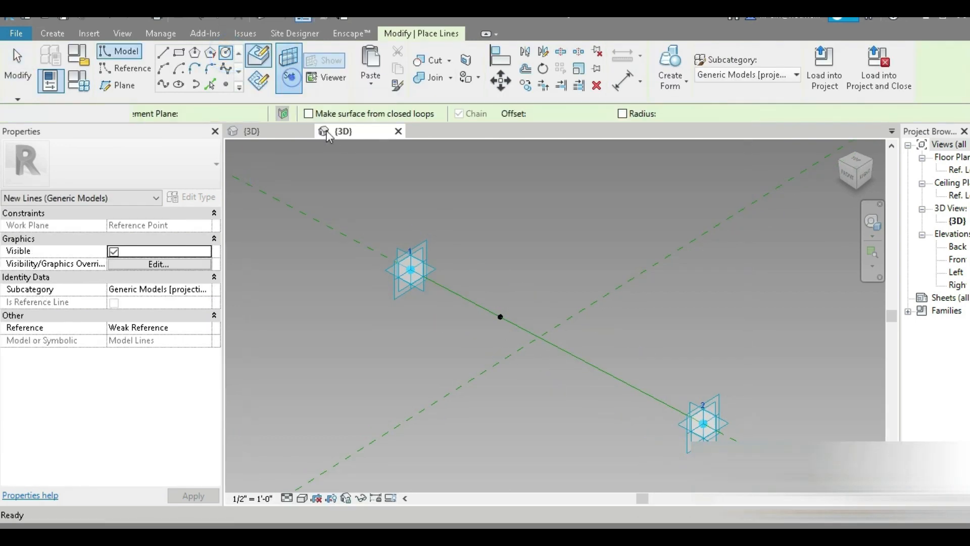
left_click(289, 68)
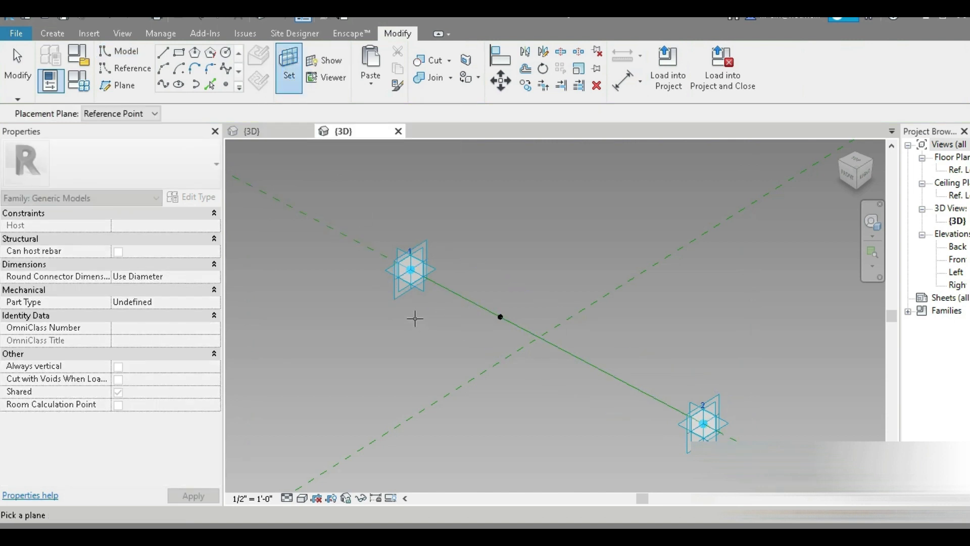
left_click(226, 53)
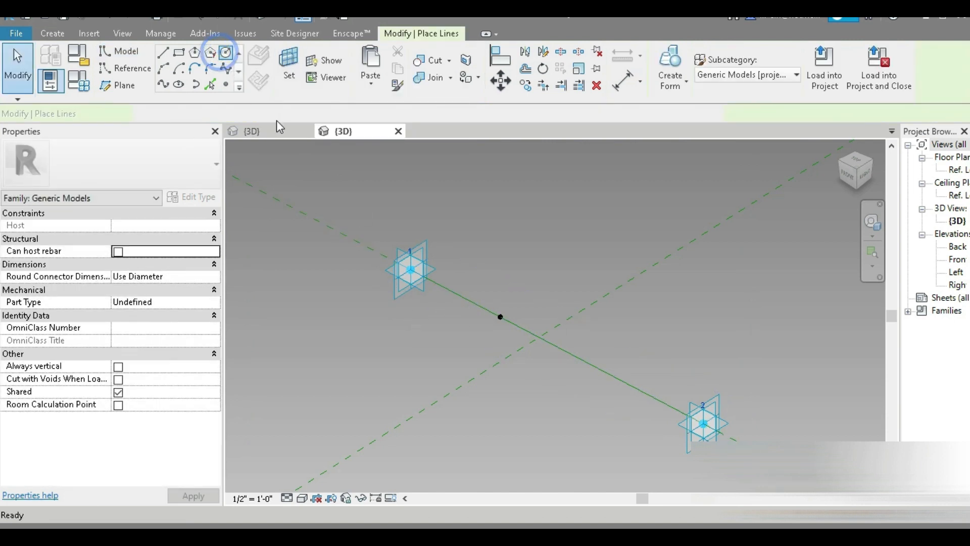
left_click(289, 68)
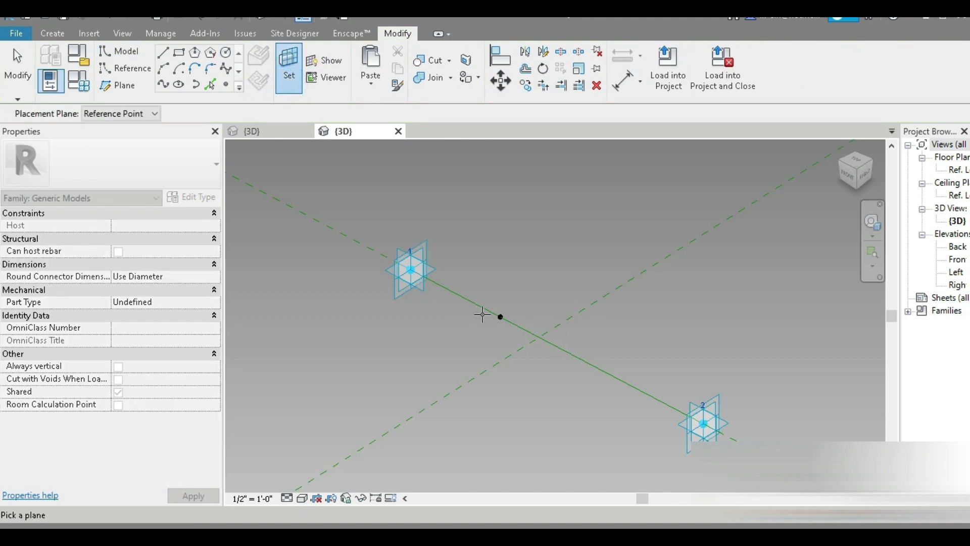
left_click(505, 317)
left_click(501, 318)
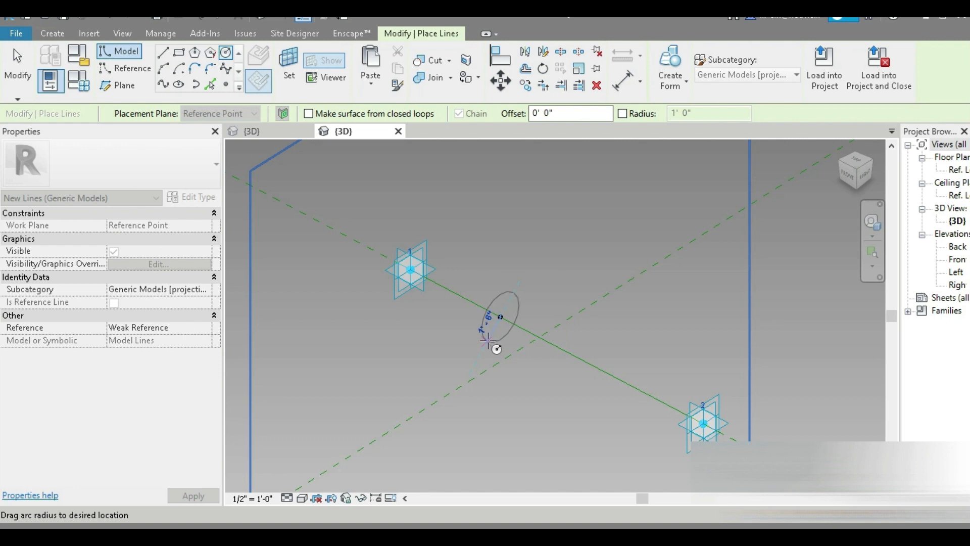
type("2")
key("Return")
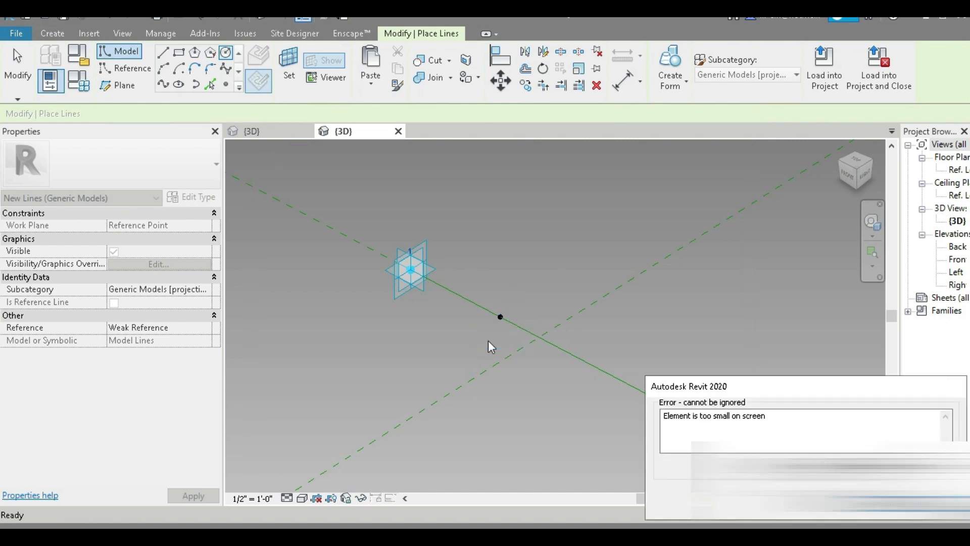
key("Escape")
key("Escape")
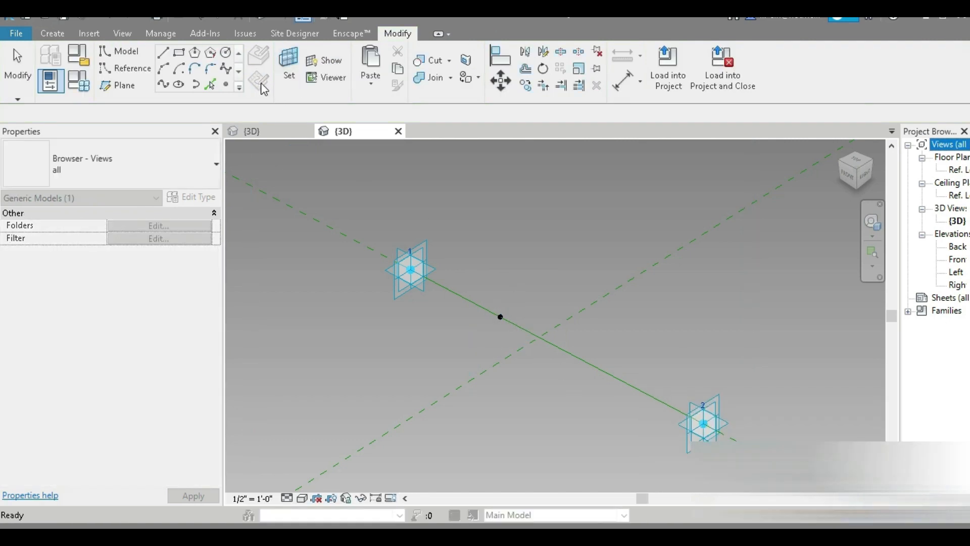
- Draw a circle with a 3-inch radius centred on the hosted point, on the point's own work plane
key("Return")
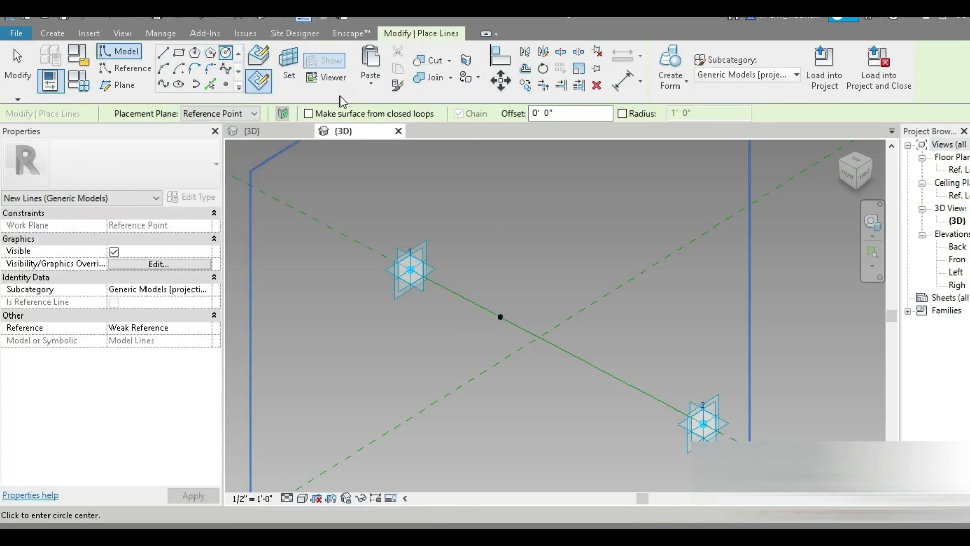
left_click(277, 68)
left_click(500, 317)
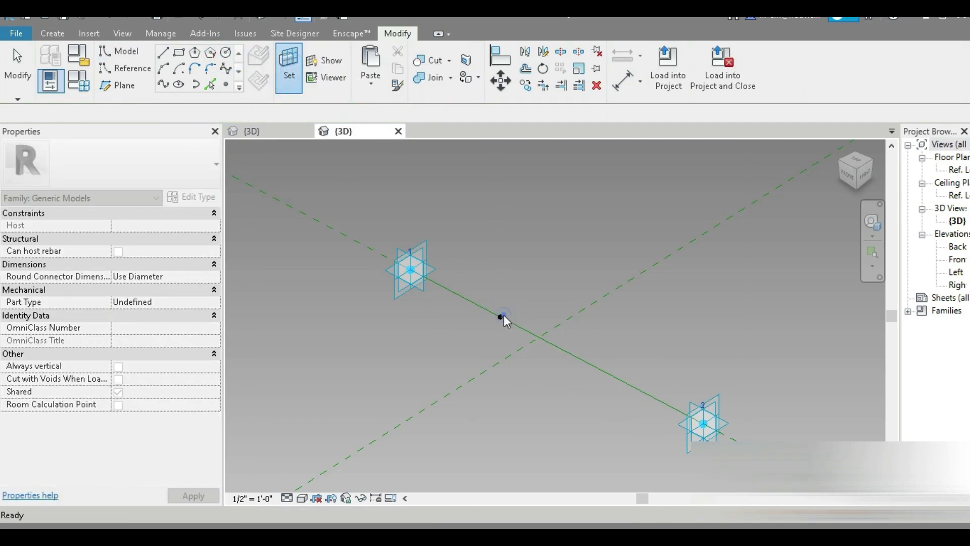
scroll(496, 321, "up", 3)
scroll(496, 323, "up", 2)
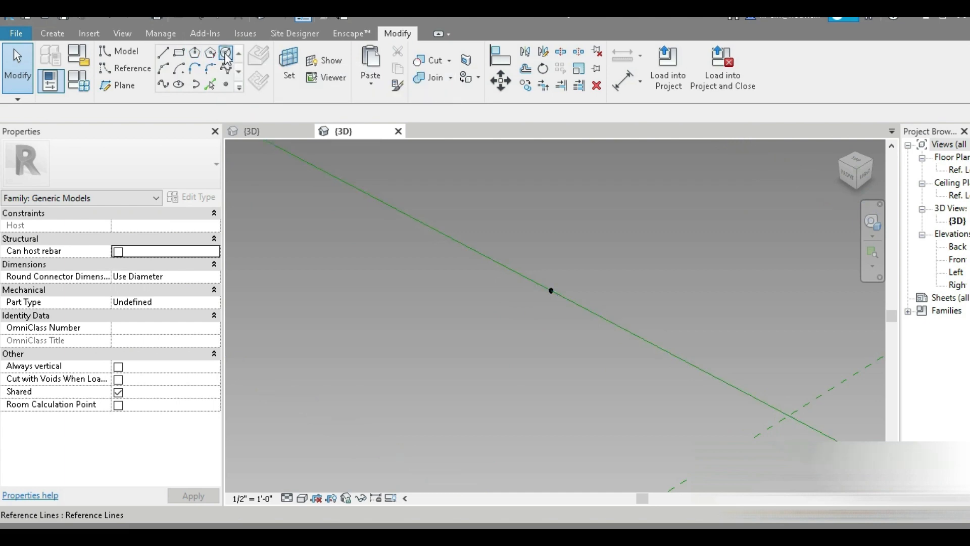
key("Return")
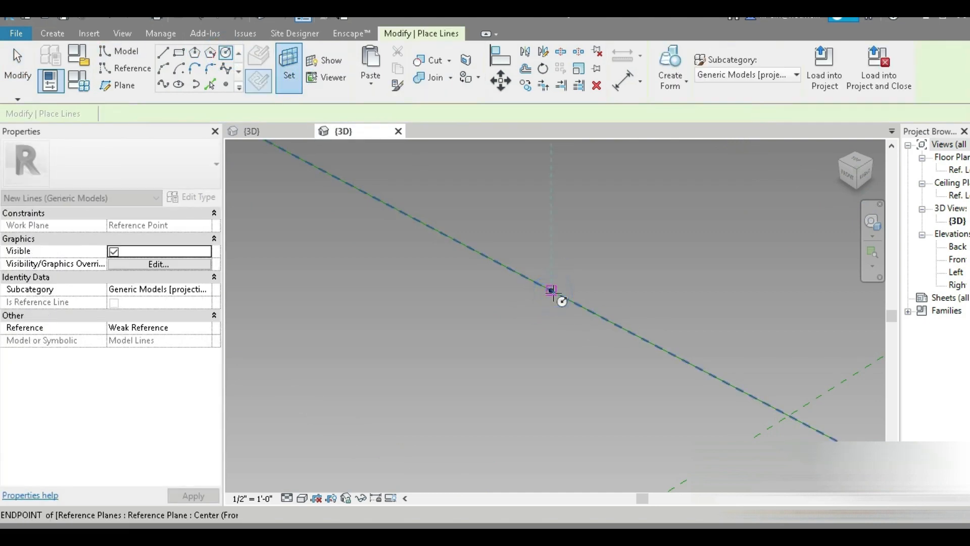
left_click(552, 291)
type("3")
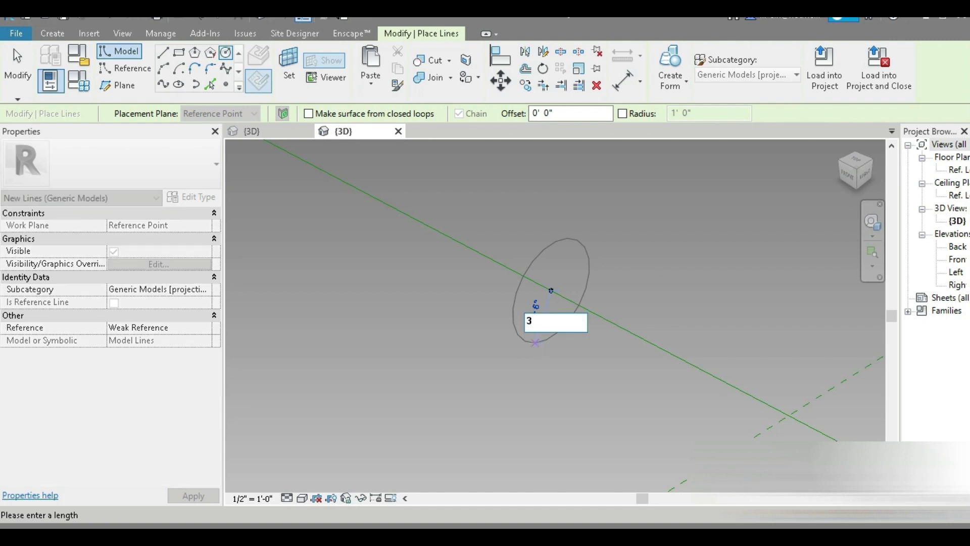
key("Return")
- Create a solid form by sweeping the circle along the reference line
left_click(4, 90)
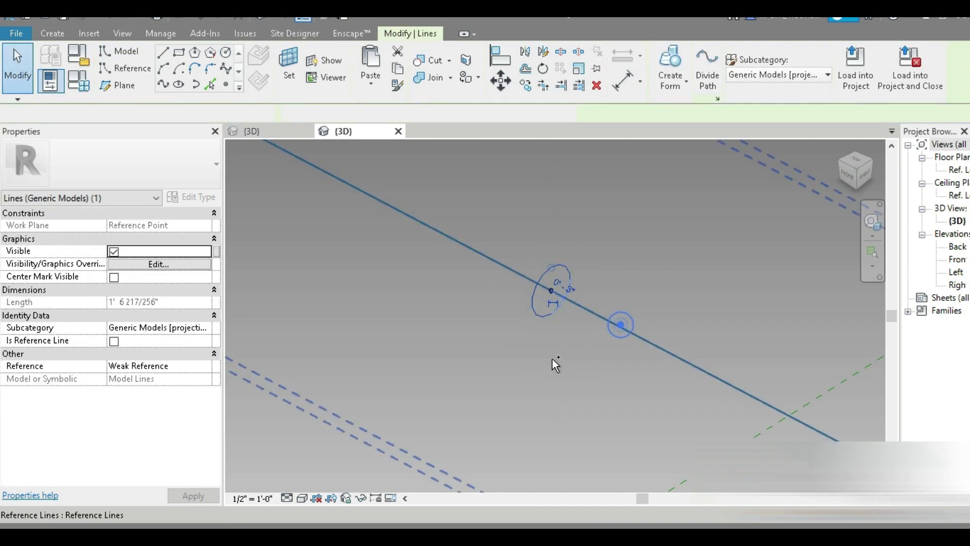
left_click(621, 326, "ctrl")
left_click(671, 64)
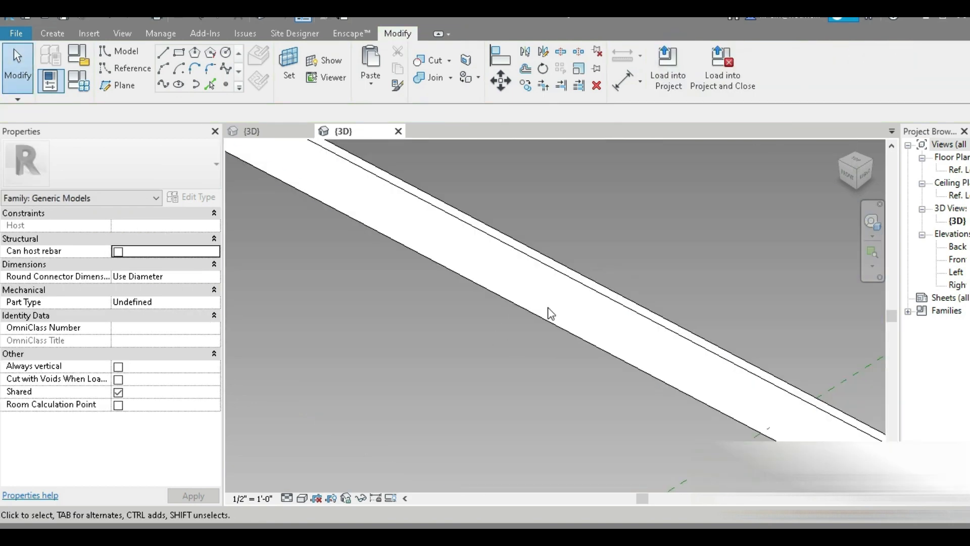
- Search the materials for "light" and assign the glowing white library material to the round tube form
scroll(535, 369, "down", 5)
left_click(529, 364)
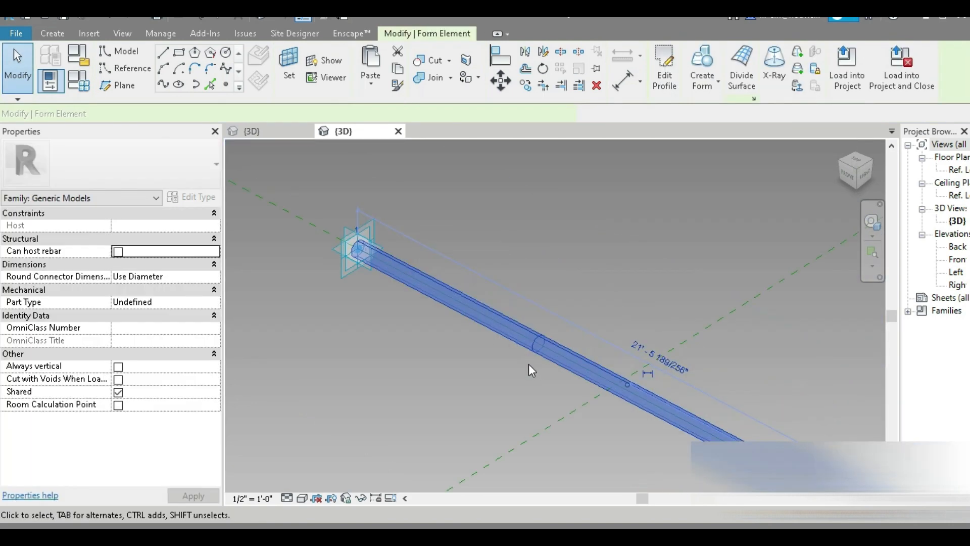
left_click(210, 264)
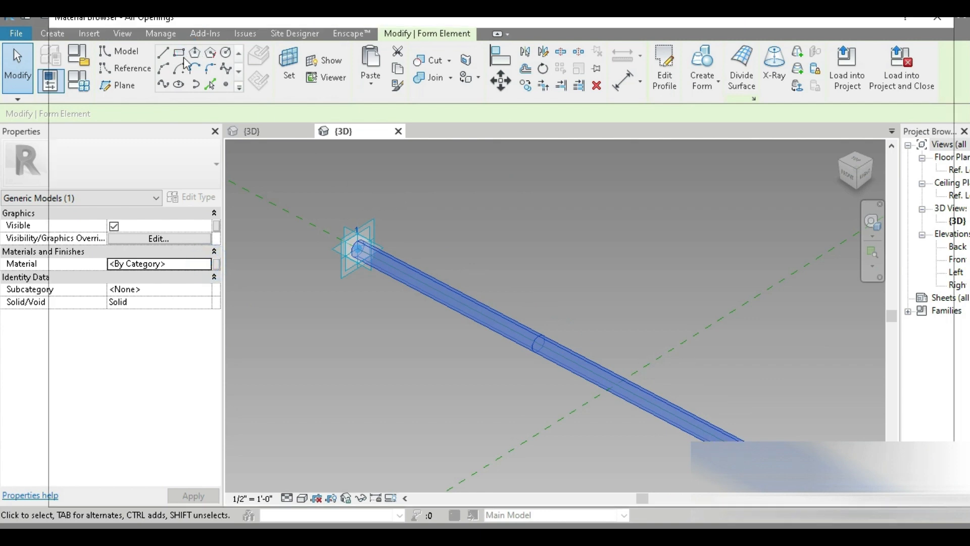
left_click(206, 264)
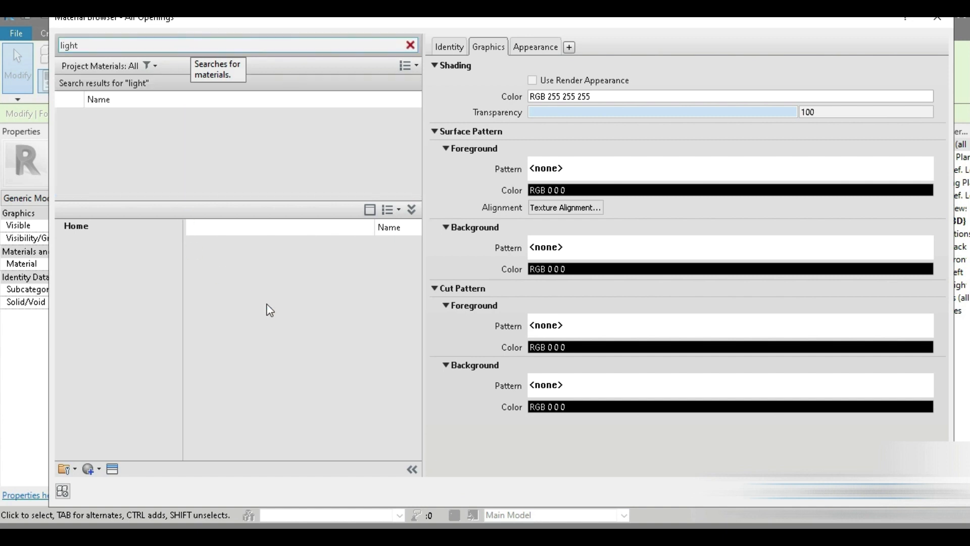
scroll(283, 302, "down", 5)
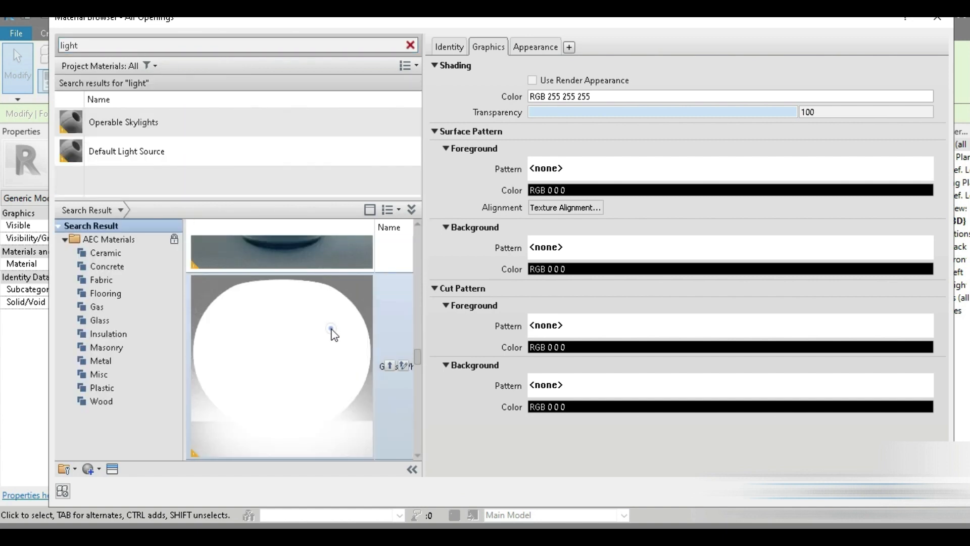
double_click(331, 330)
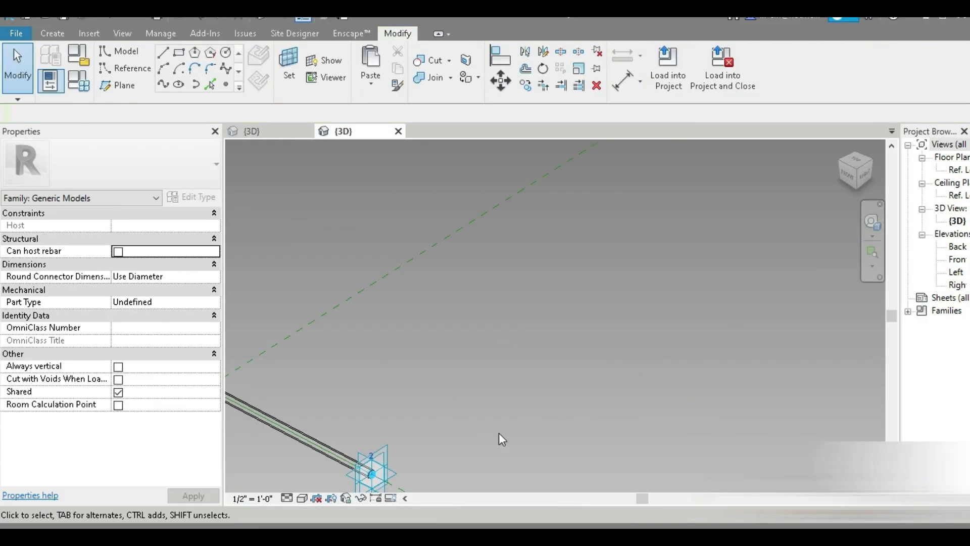
- Load the tube family into the project and place one tube from a lower outline division point to an upper outline point
middle_click_drag(397, 423, 668, 358)
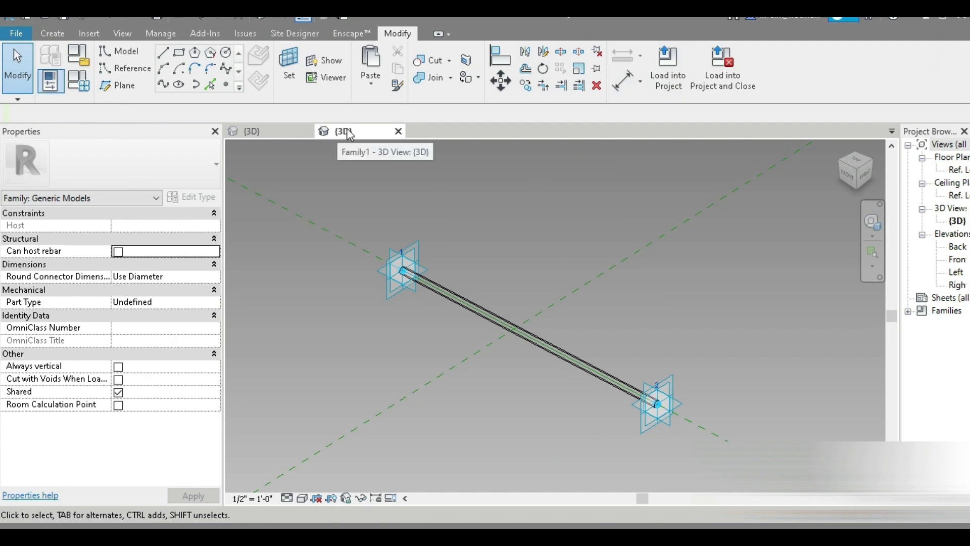
left_click(665, 76)
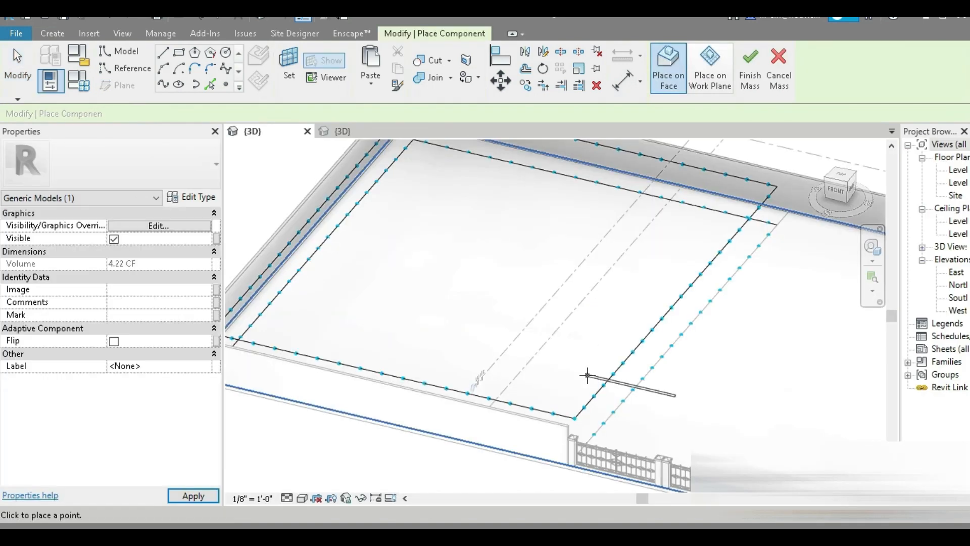
middle_click_drag(641, 408, 551, 384, "shift")
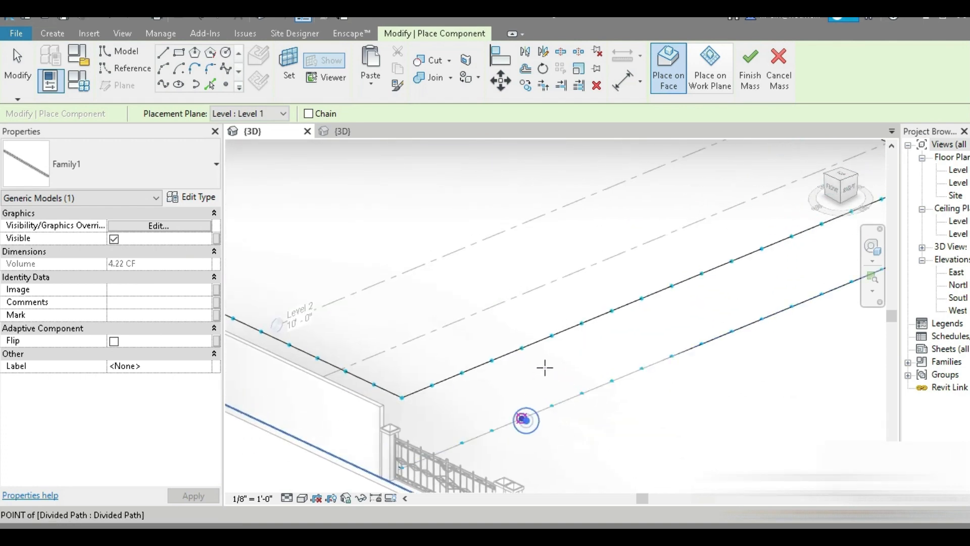
left_click(551, 335)
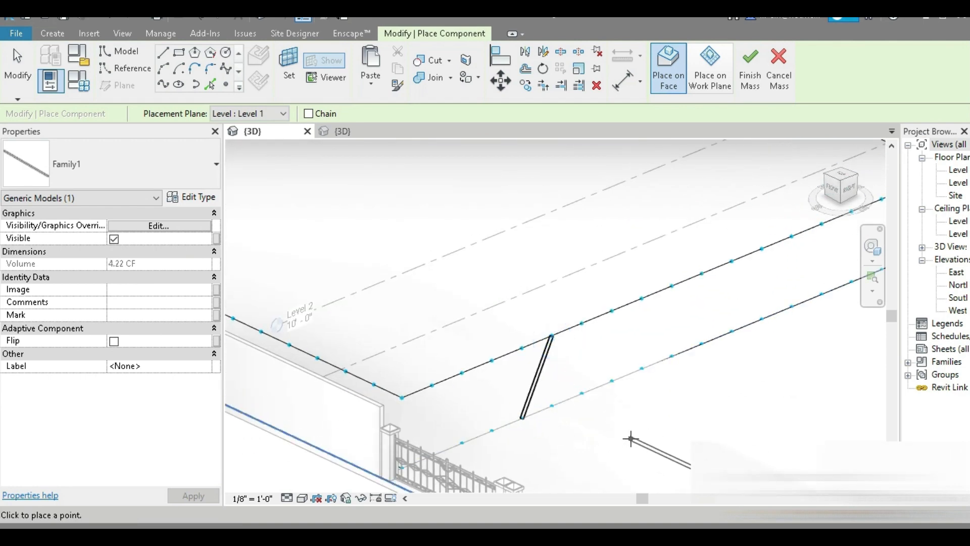
key("Escape")
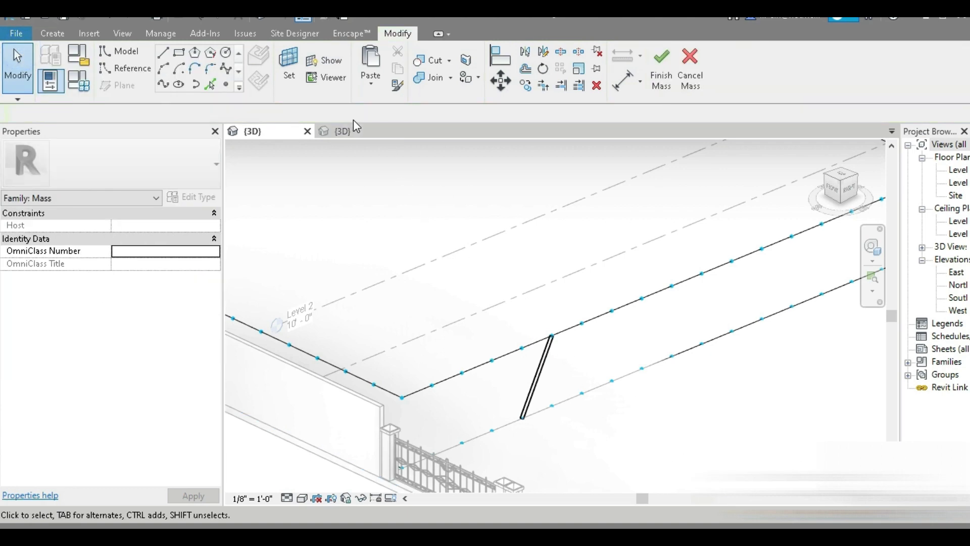
- In the tube family, associate the tube form's material with a new family type parameter named "material"
left_click(346, 131)
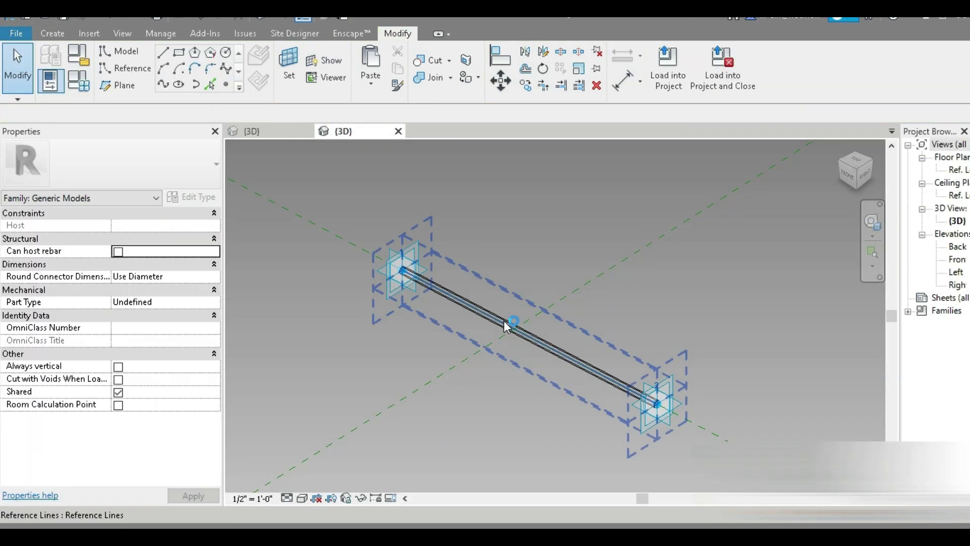
left_click(508, 326)
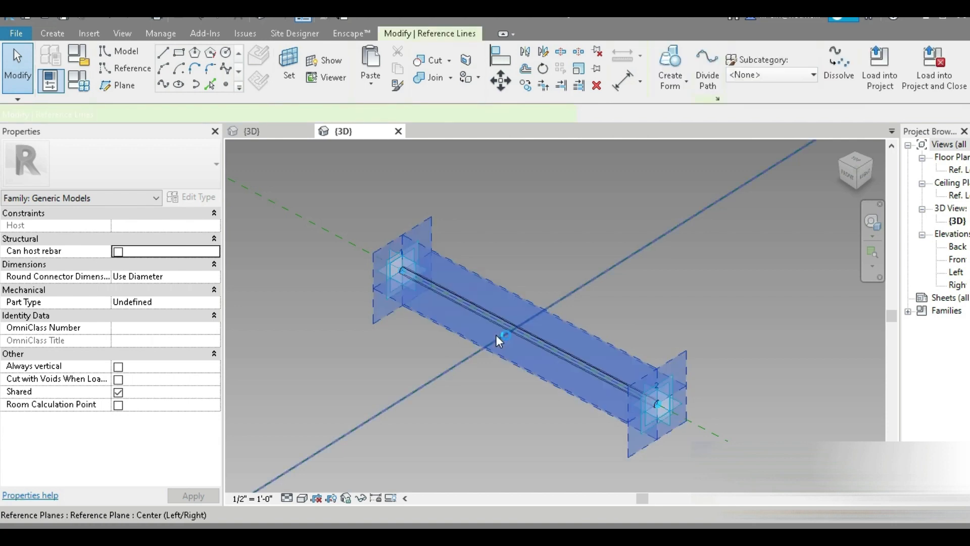
left_click(405, 343)
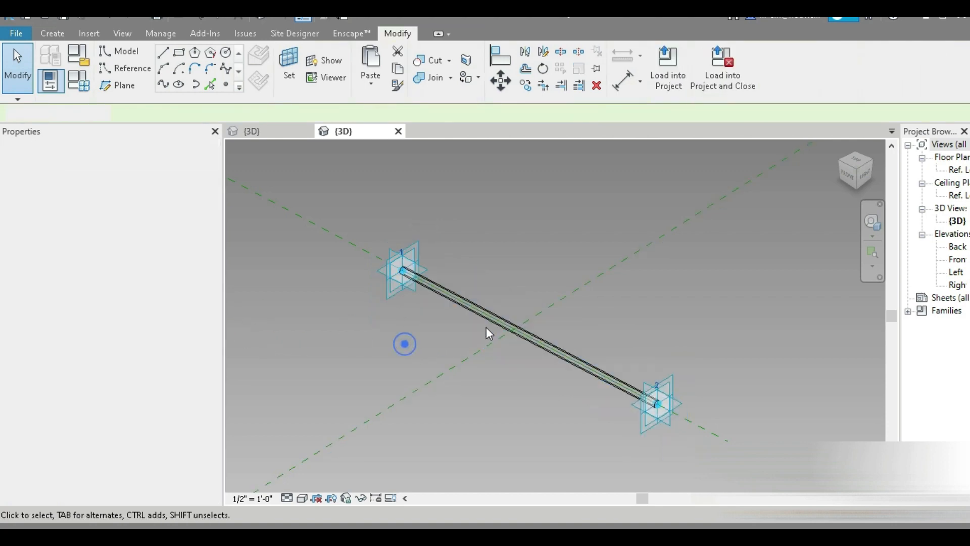
scroll(487, 326, "up", 5)
key("Tab")
left_click(518, 322)
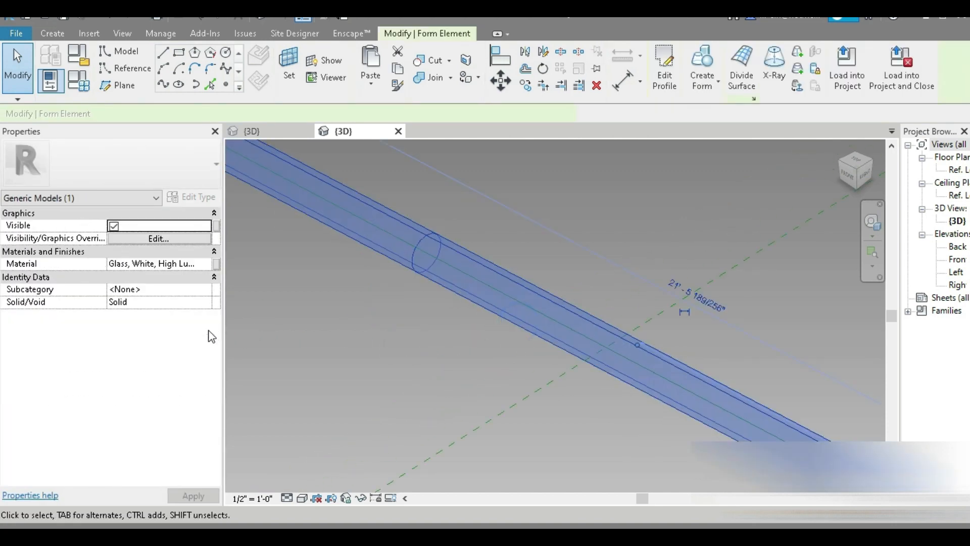
left_click(216, 264)
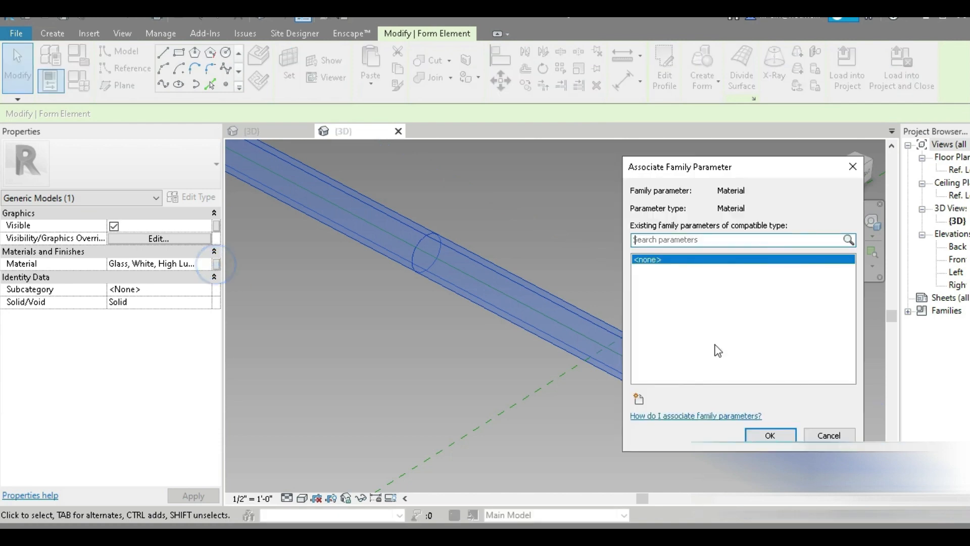
left_click(642, 400)
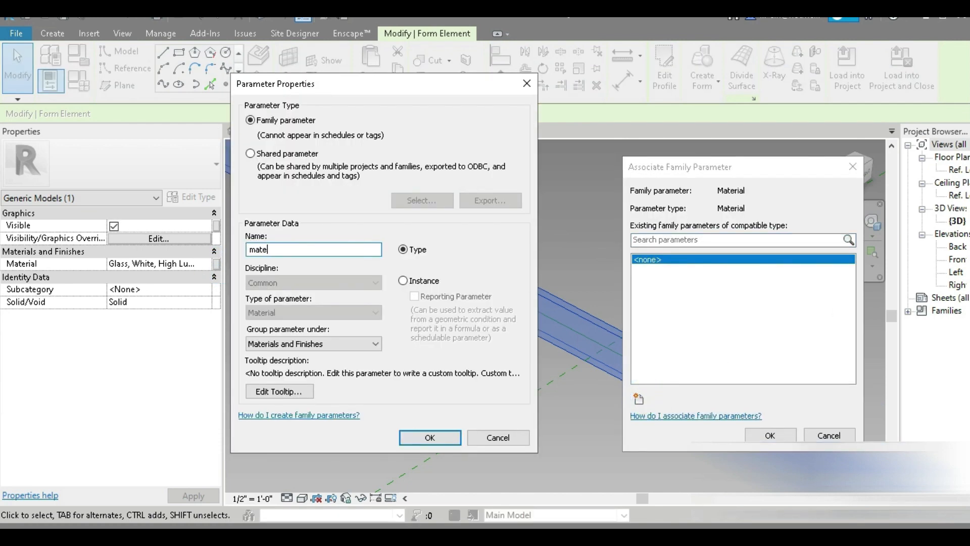
left_click(421, 444)
left_click(770, 435)
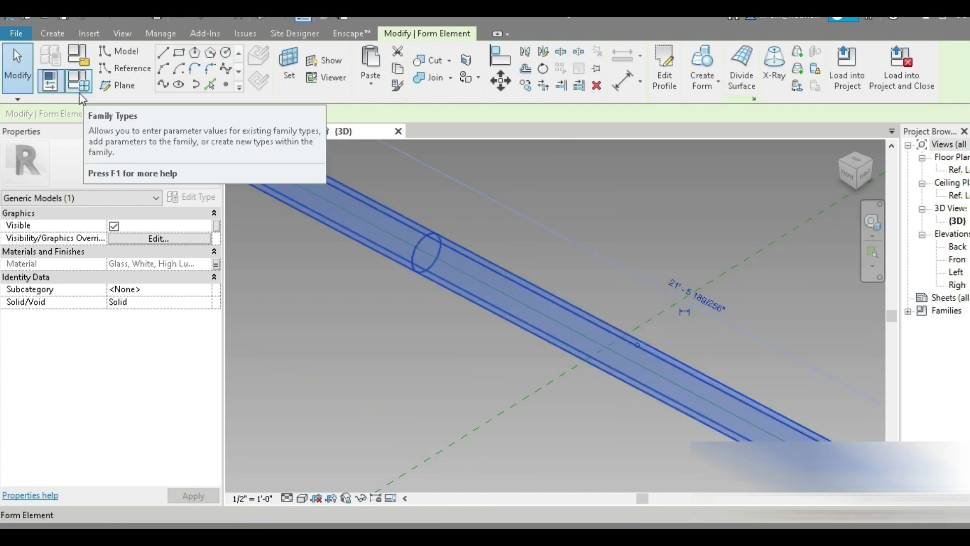
- Create two family types for the tube, named Type 1 and Type 2
left_click(78, 55)
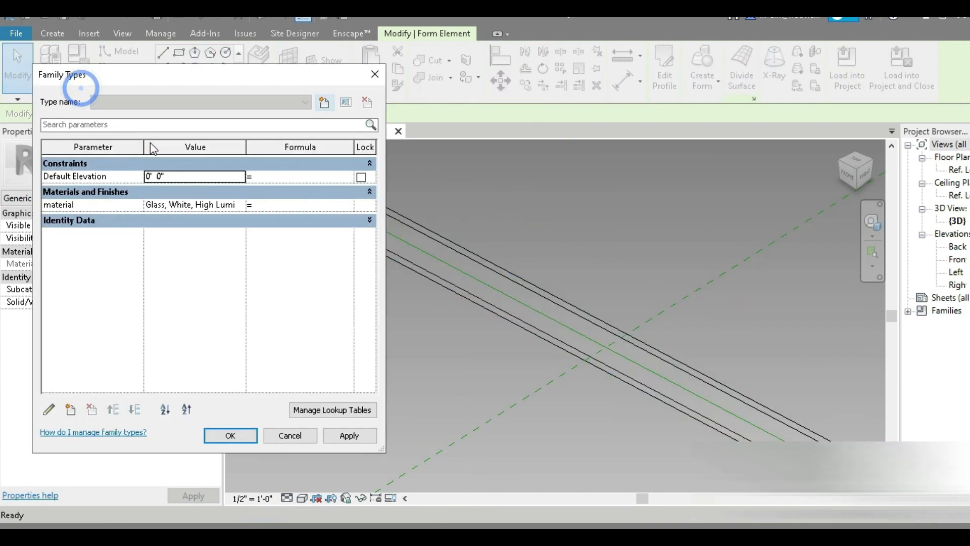
left_click(327, 105)
left_click(229, 293)
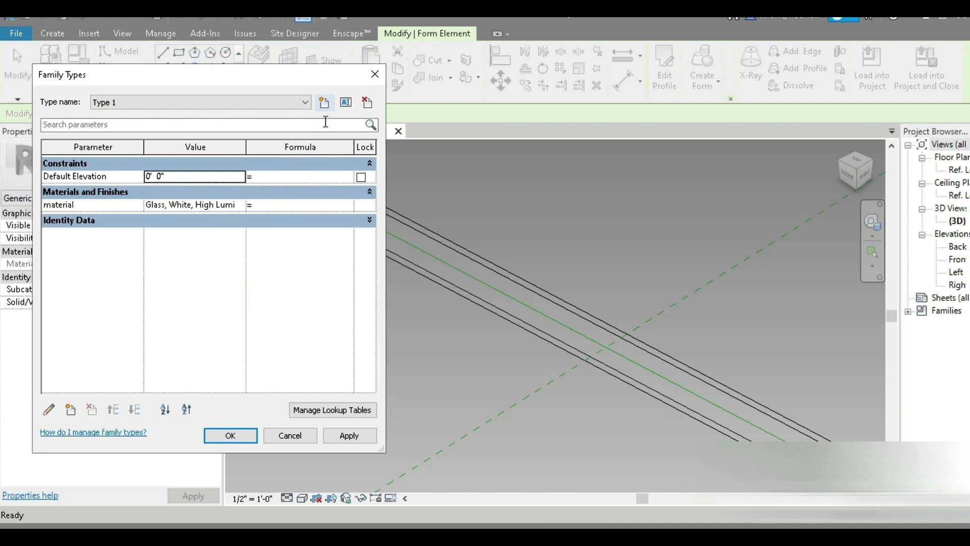
left_click(326, 103)
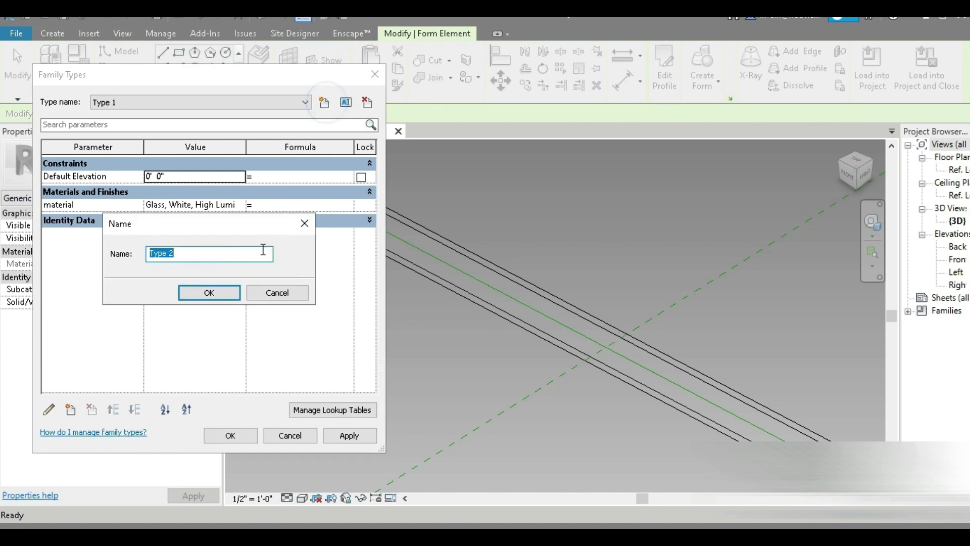
left_click(236, 295)
- Search the materials for "chrome" and set the material parameter of Type 2 to Steel, Chrome Plated
left_click(237, 199)
left_click(240, 198)
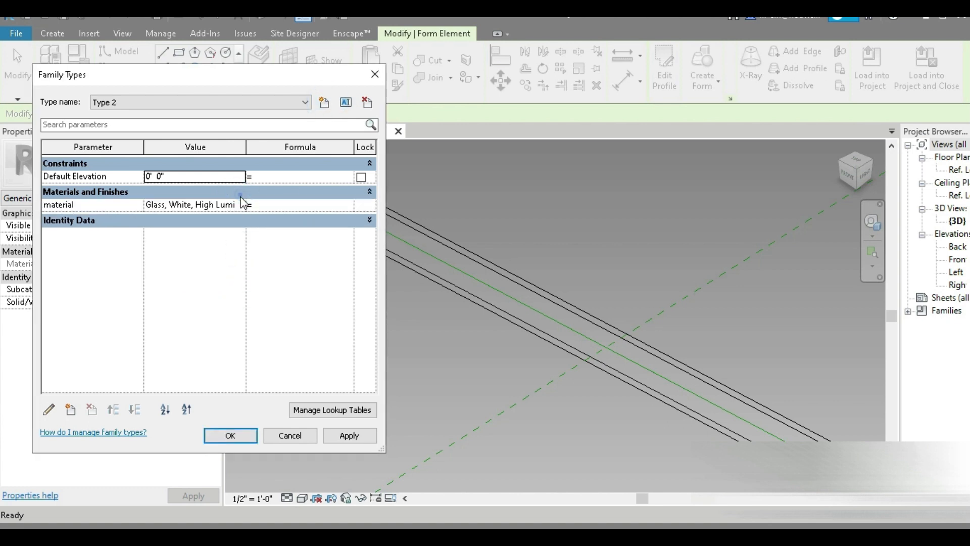
left_click(242, 203)
left_click(244, 203)
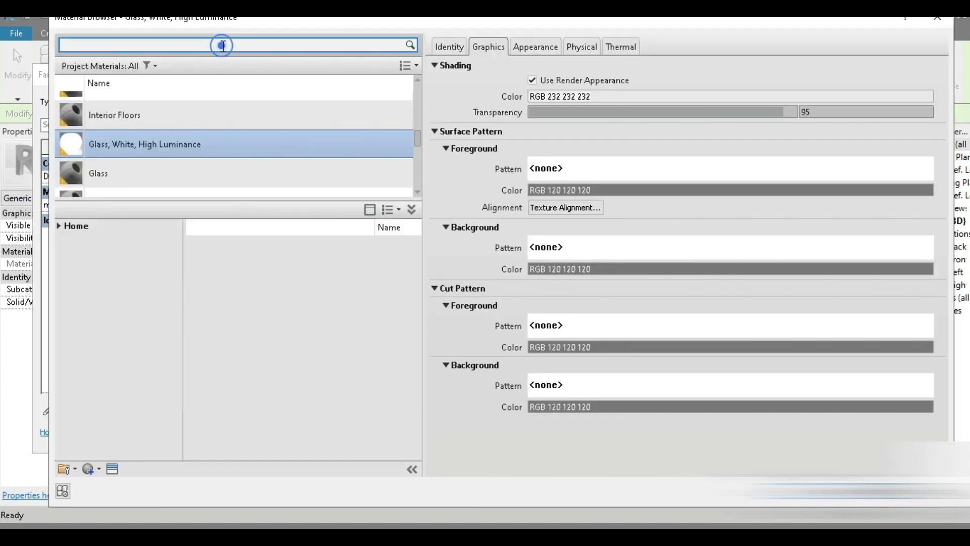
key("Return")
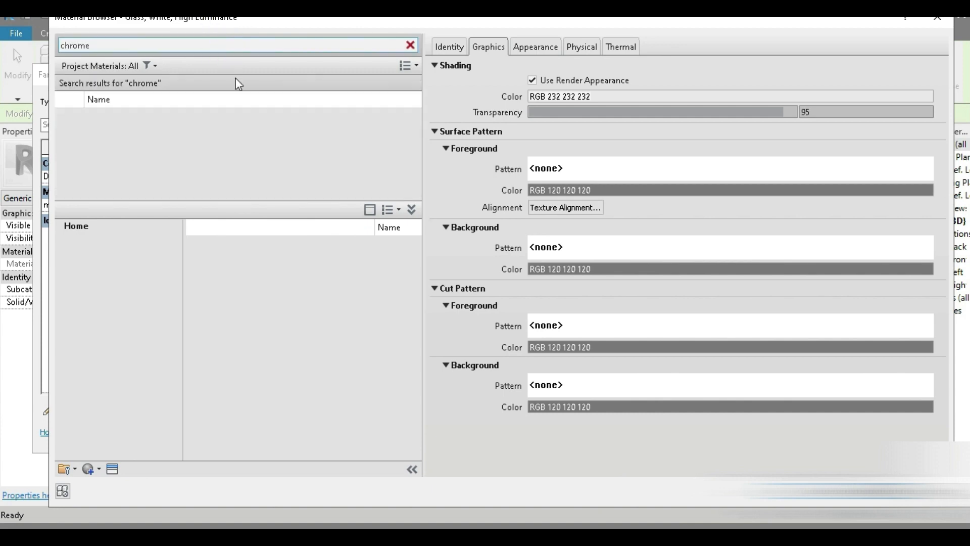
double_click(317, 319)
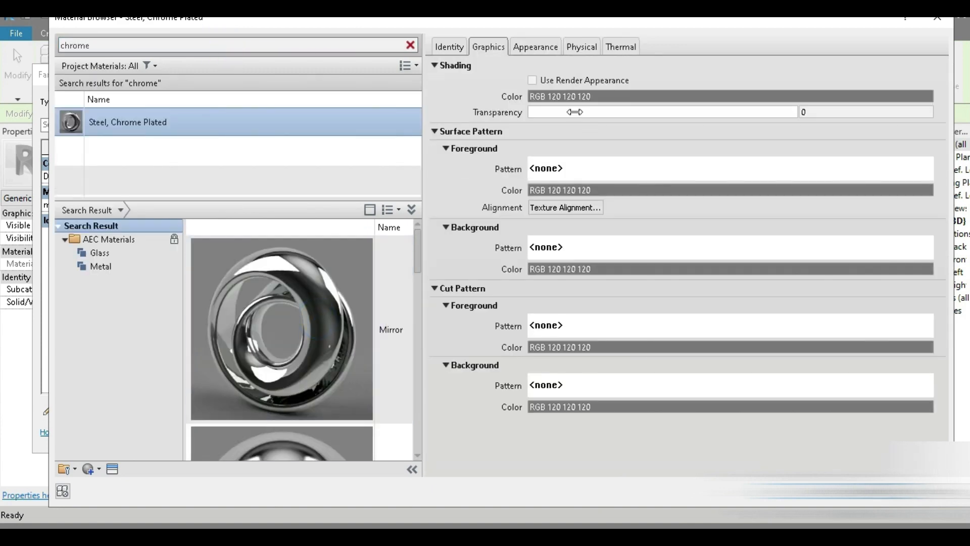
key("Return")
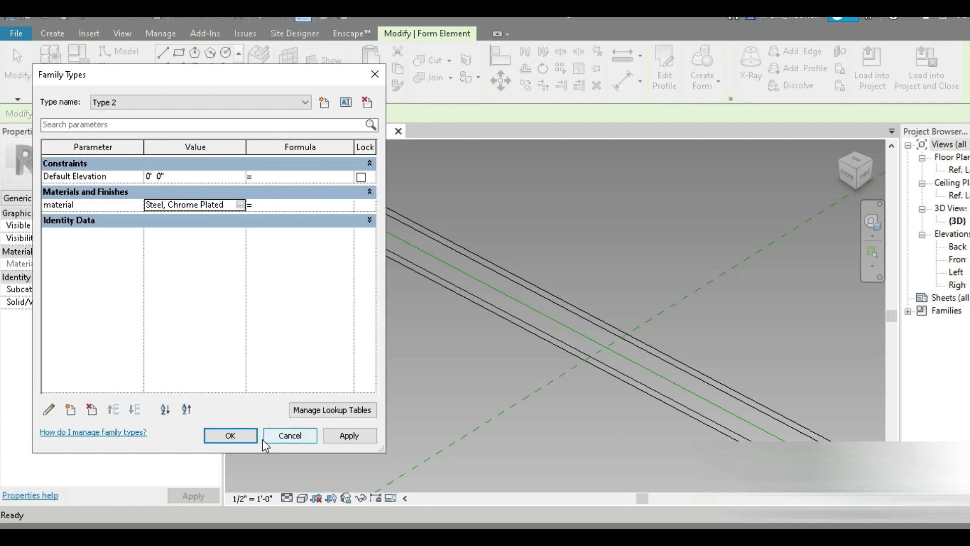
left_click(249, 436)
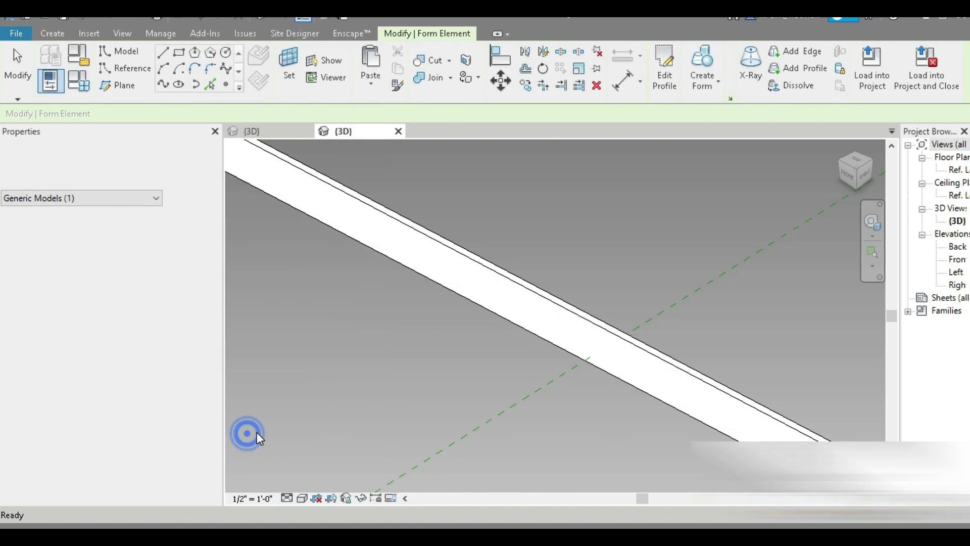
- Reload the updated tube family into the project over the previously loaded version
left_click(670, 71)
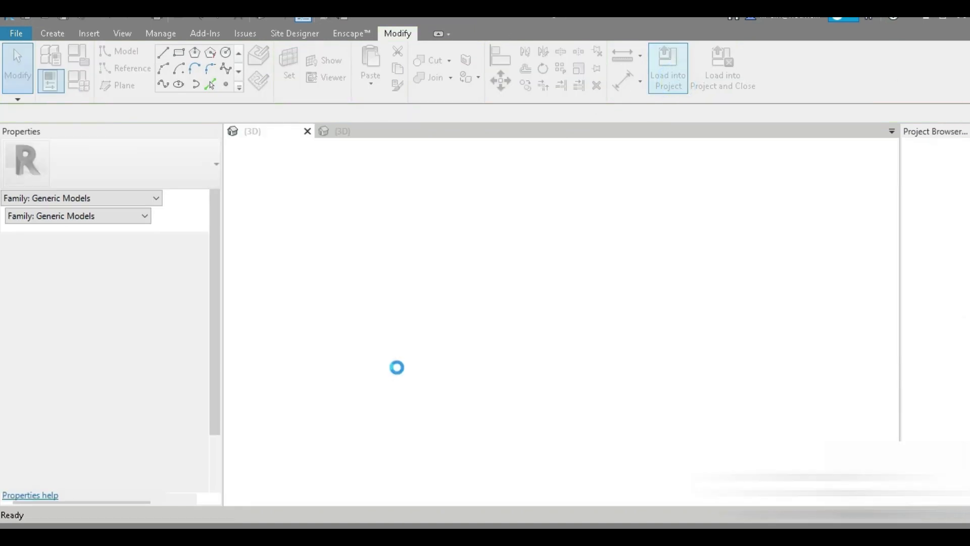
left_click(439, 270)
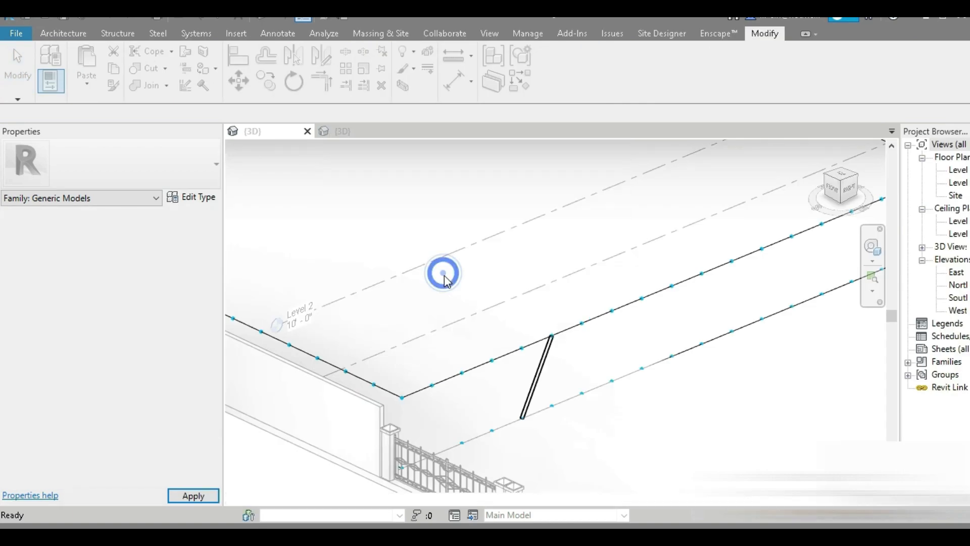
scroll(593, 407, "down", 3)
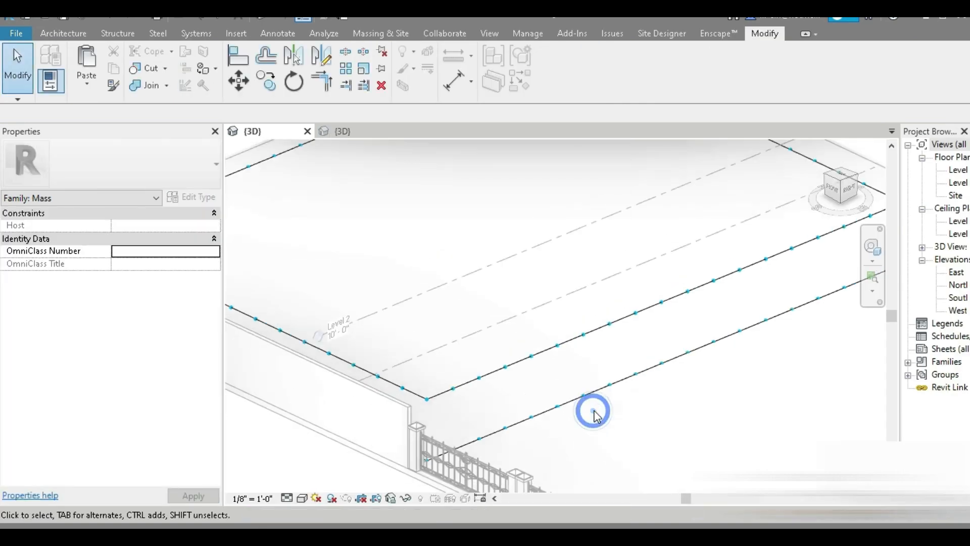
middle_click_drag(595, 404, 523, 407)
scroll(518, 432, "up", 4)
scroll(505, 387, "down", 2)
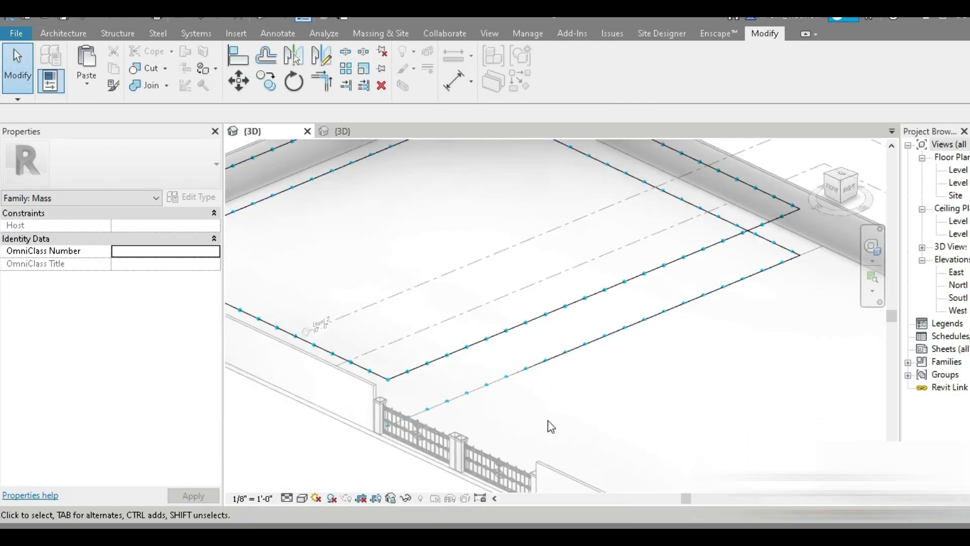
- Place a trial tube from a lower outline division point onto the floor, and remove it again
key("c")
key("m")
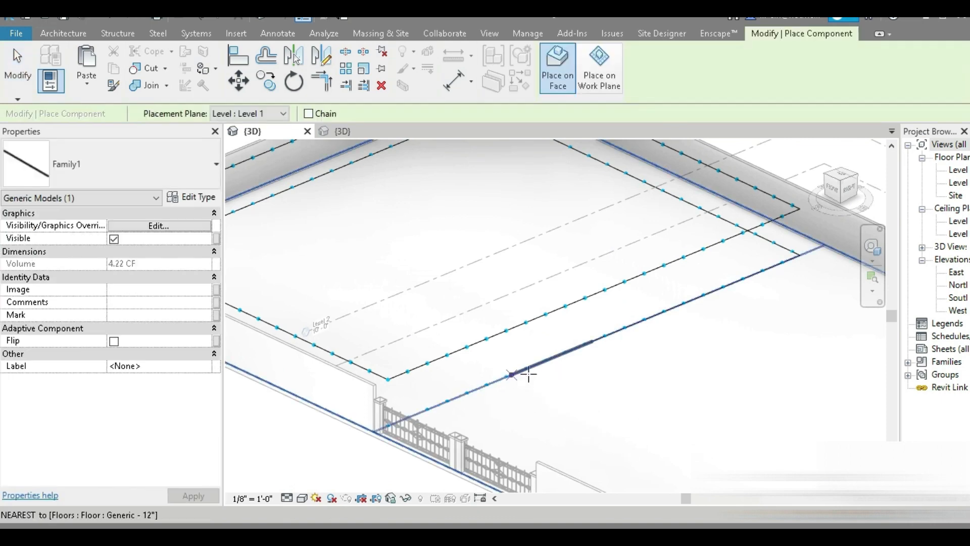
left_click(551, 380)
left_click(602, 403)
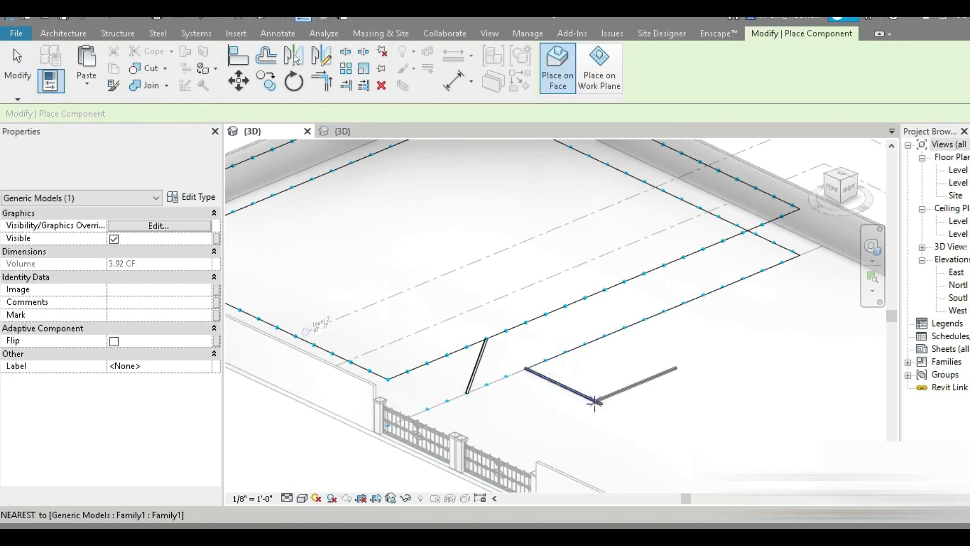
left_click(17, 77)
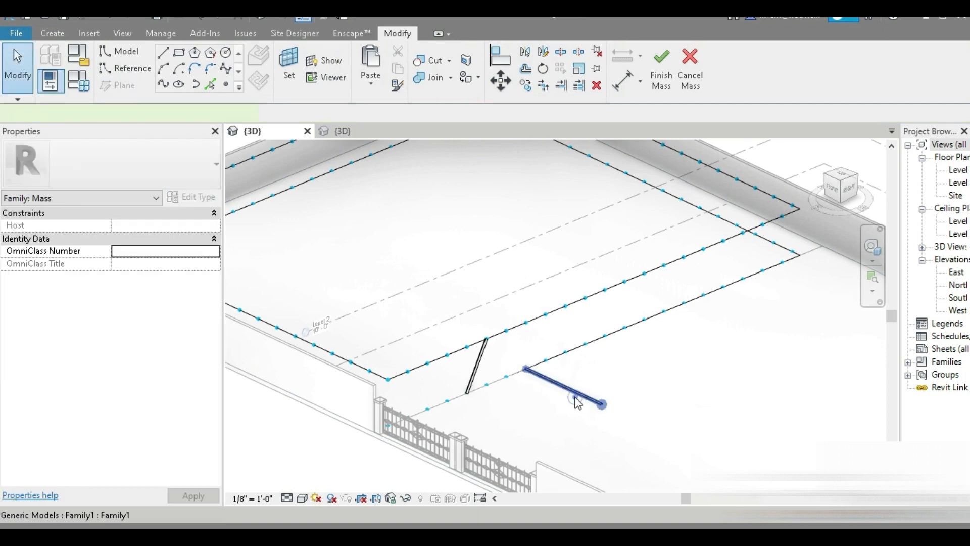
left_click(553, 365)
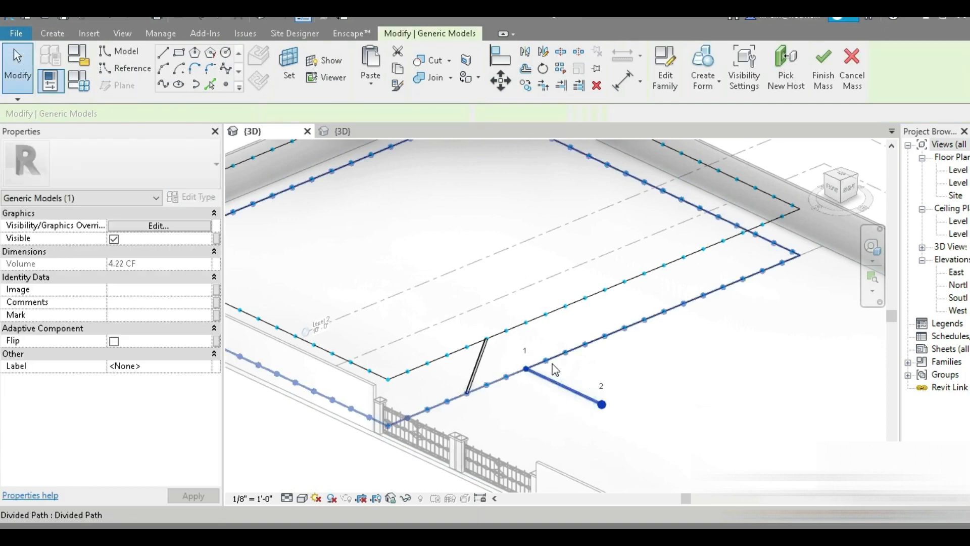
- Repeat the tube spanning the two outlines along all division points of the divided paths
left_click(474, 372)
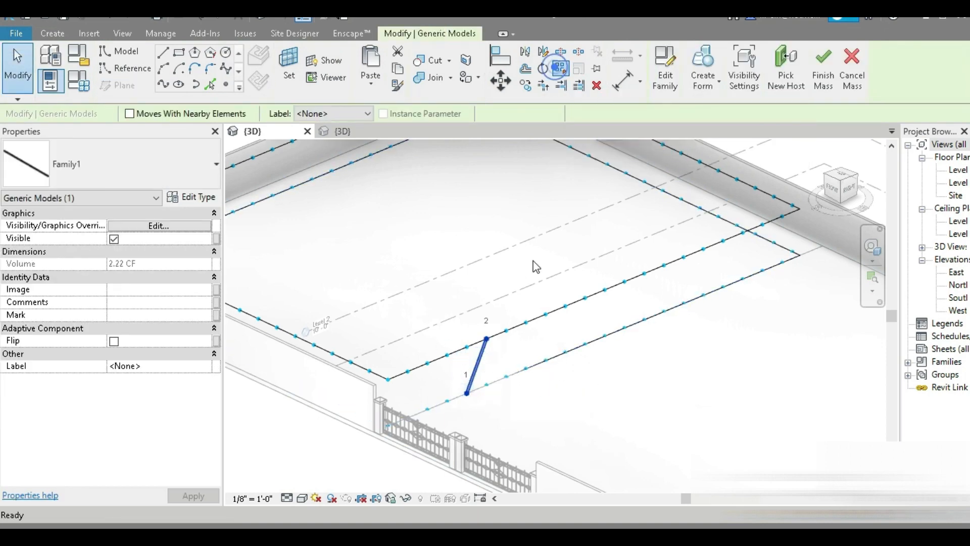
left_click(560, 68)
scroll(498, 348, "down", 2)
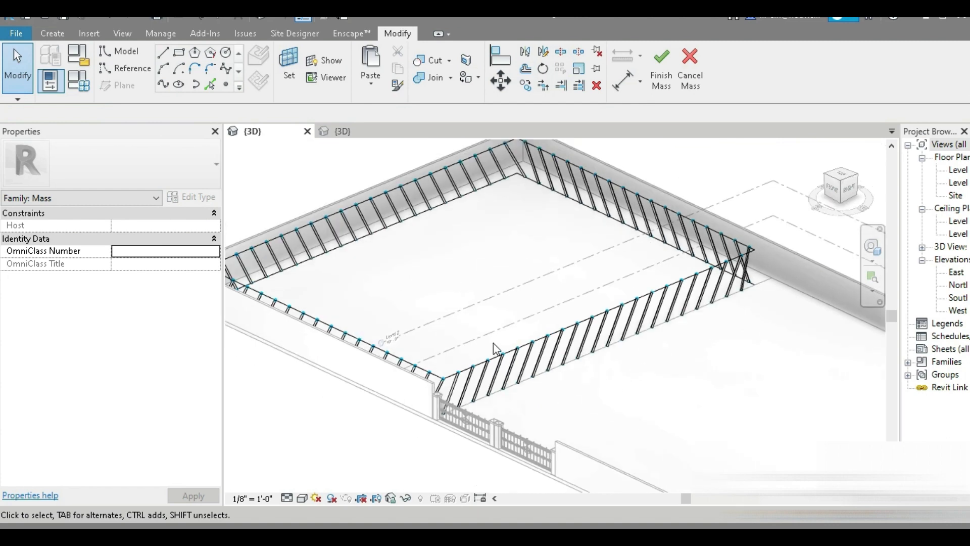
scroll(500, 354, "up", 2)
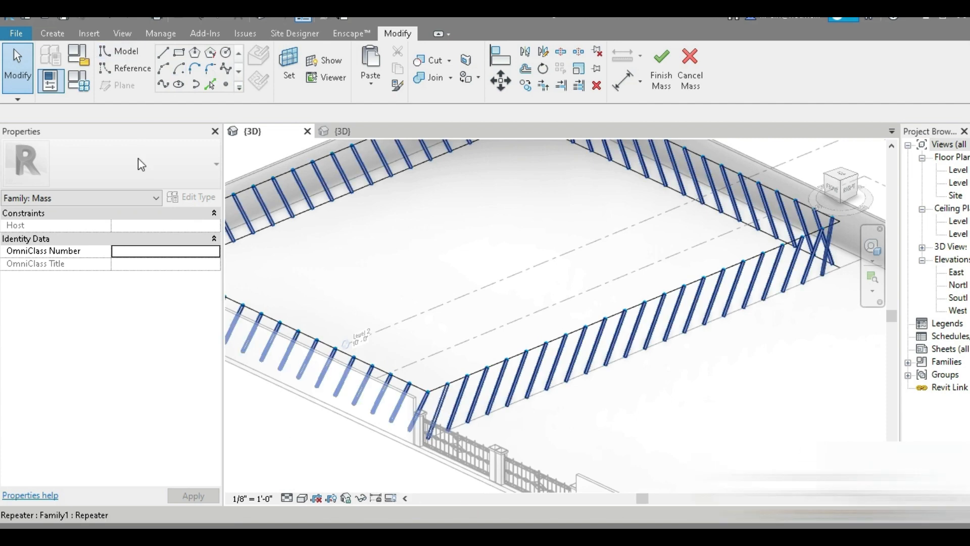
key("m")
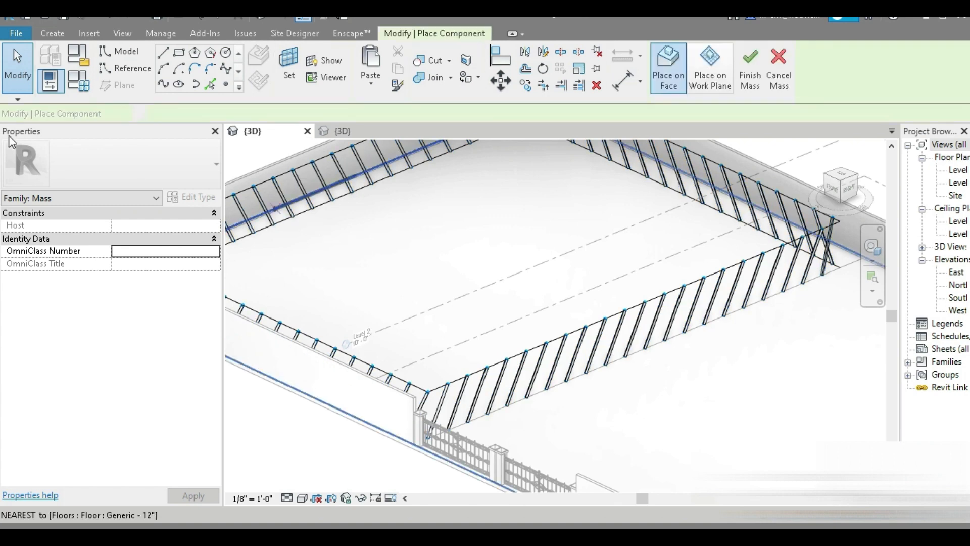
left_click(122, 163)
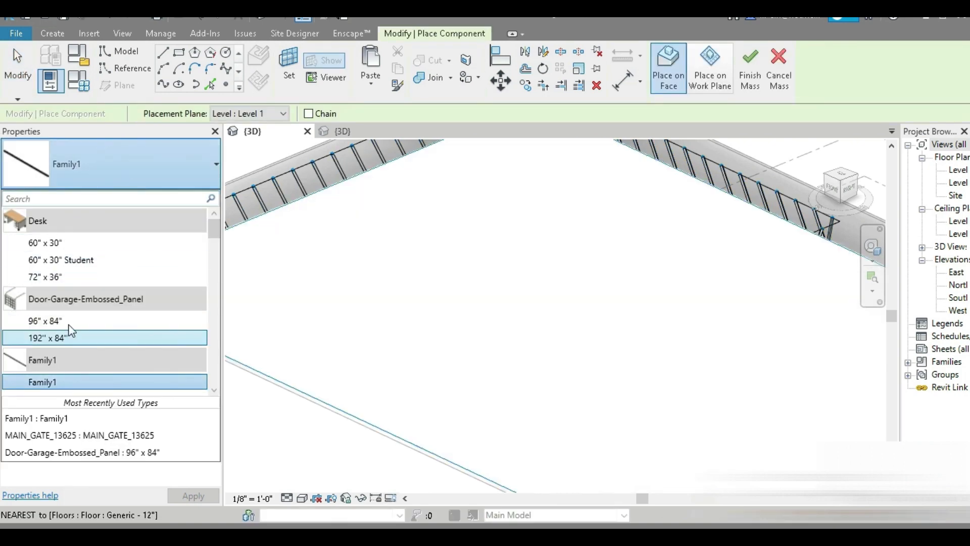
scroll(77, 371, "down", 2)
scroll(93, 376, "down", 2)
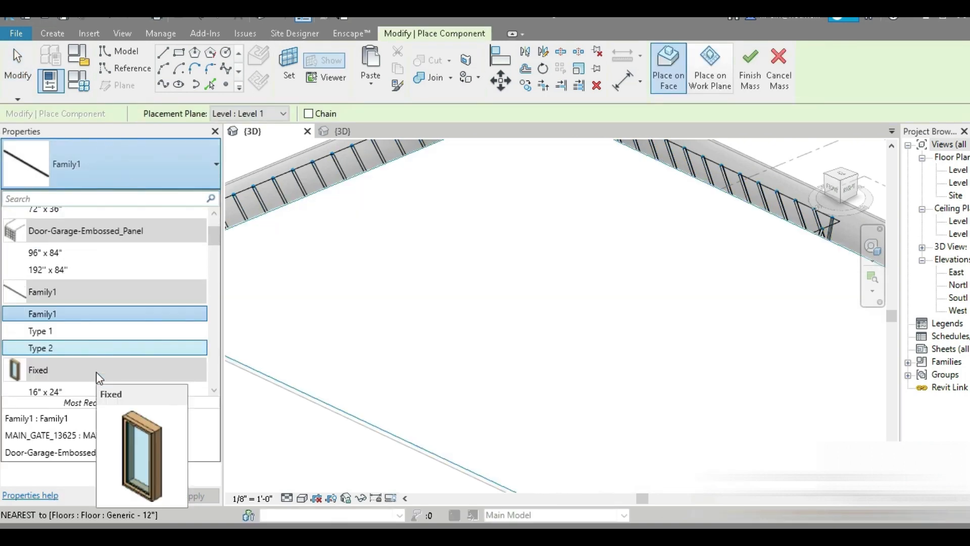
left_click(69, 349)
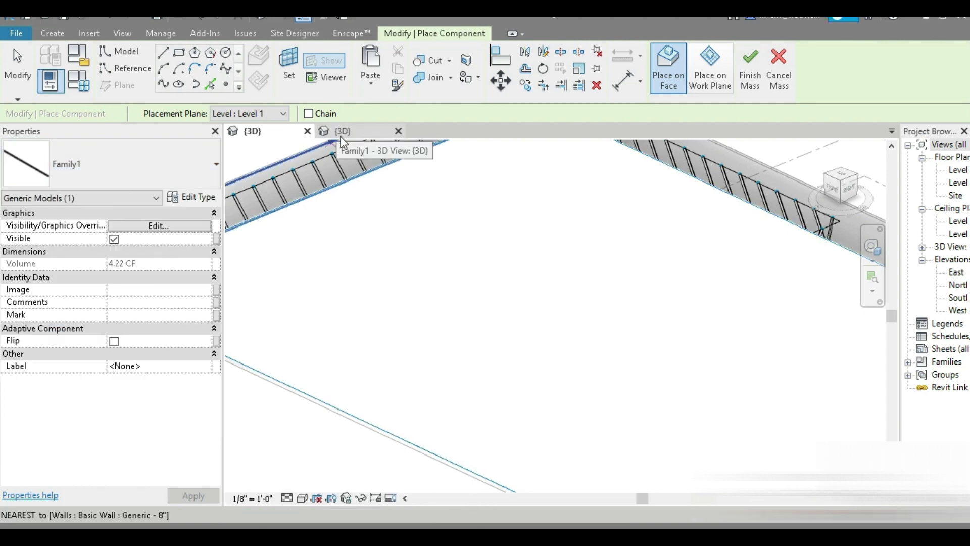
- Switch to the tube family, make Type 1 its current type, and reload the family into the project
left_click(343, 132)
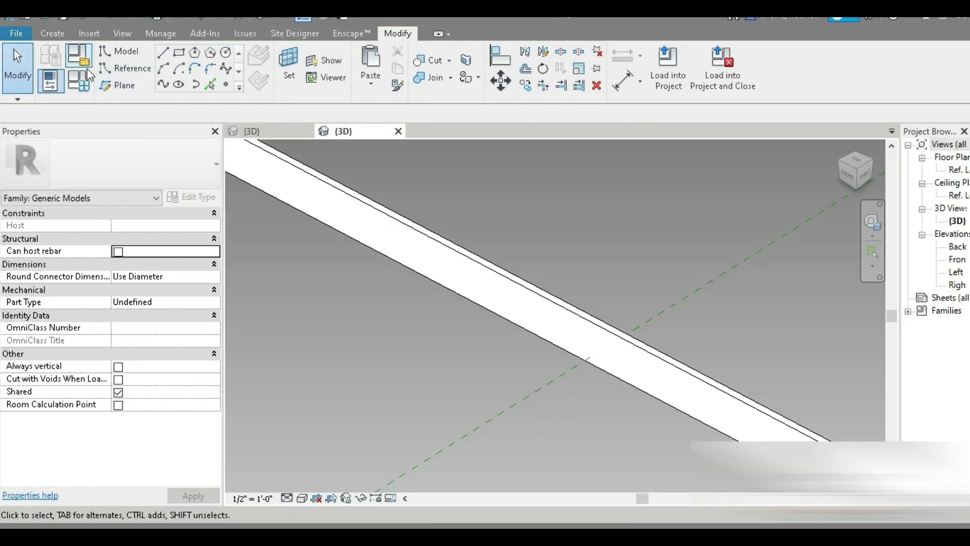
left_click(80, 60)
left_click(220, 104)
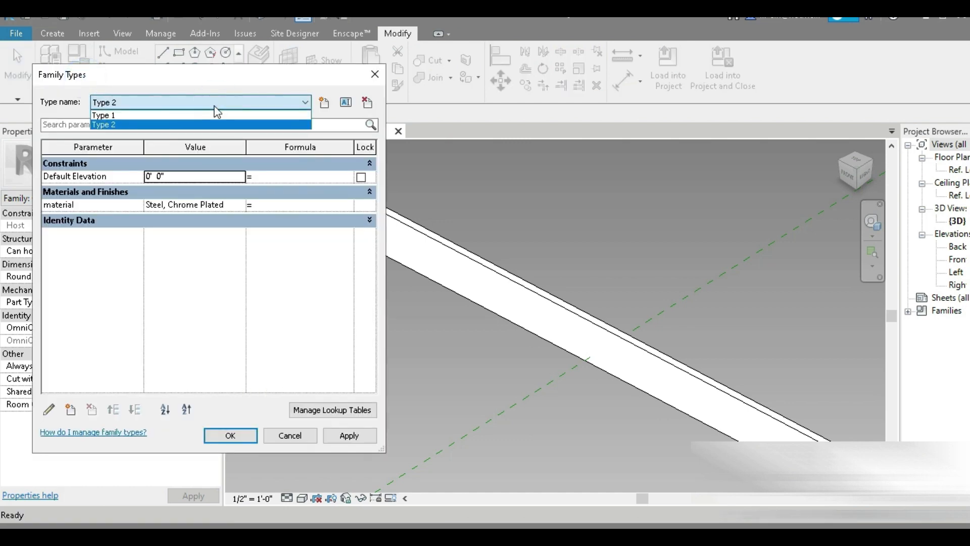
left_click(197, 115)
left_click(227, 441)
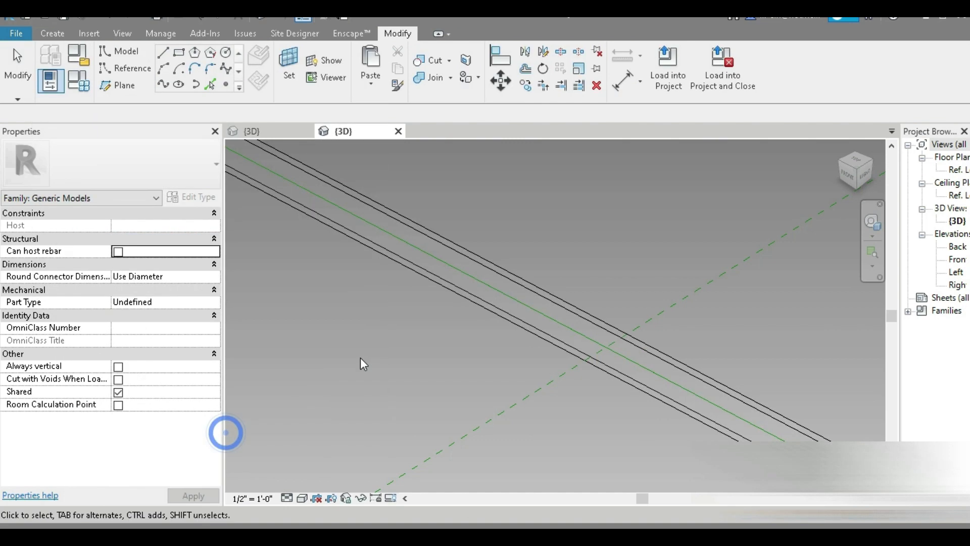
left_click(667, 81)
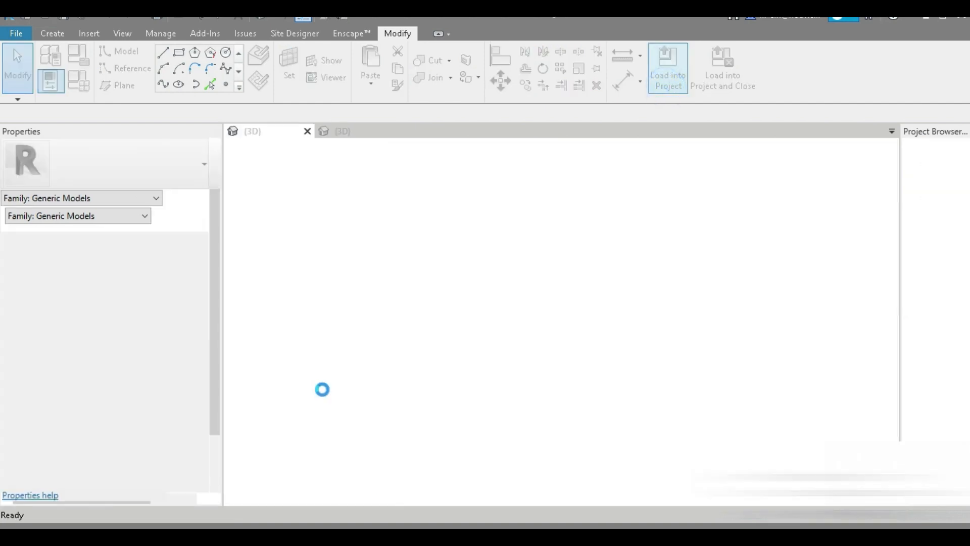
left_click(434, 276)
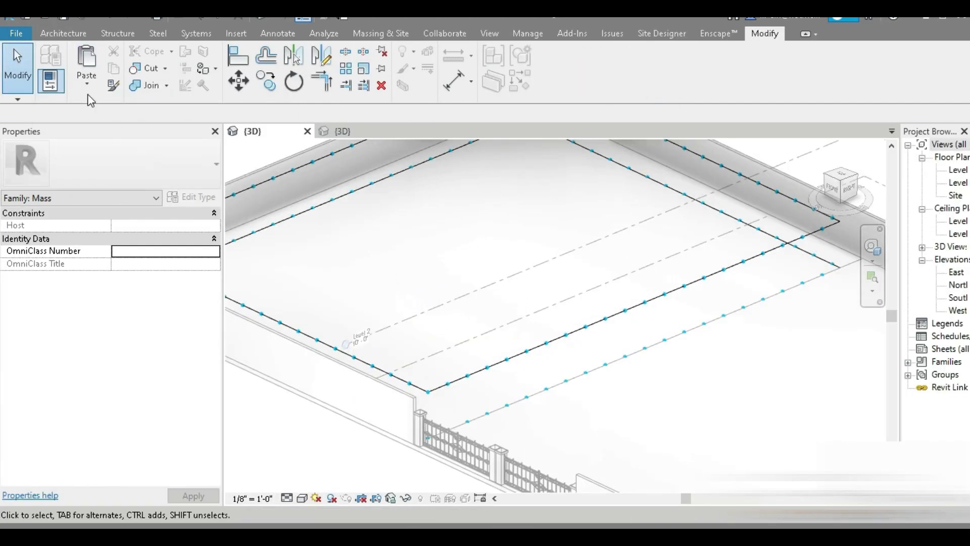
- Place a Type 2 tube between two neighbouring division points on the long near side of the upper outline
key("c")
key("m")
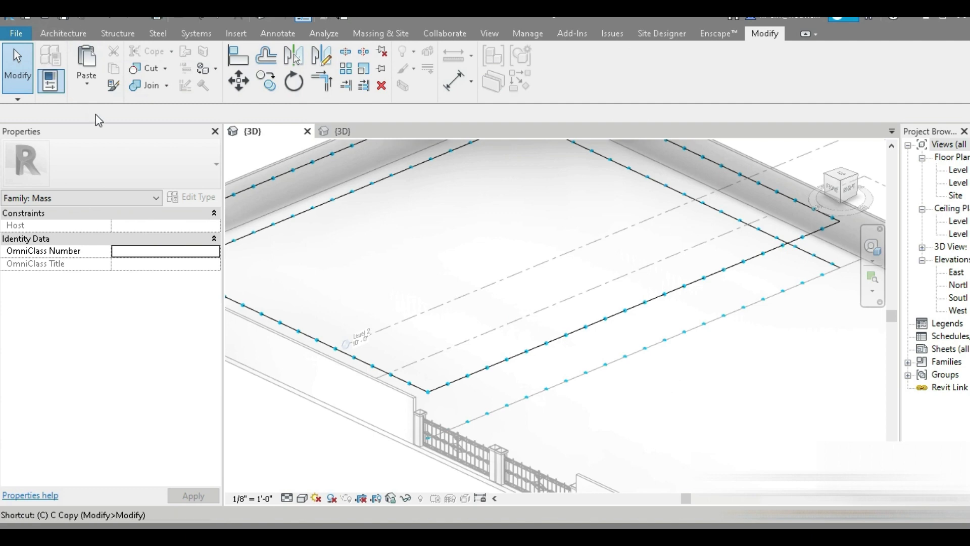
left_click(113, 167)
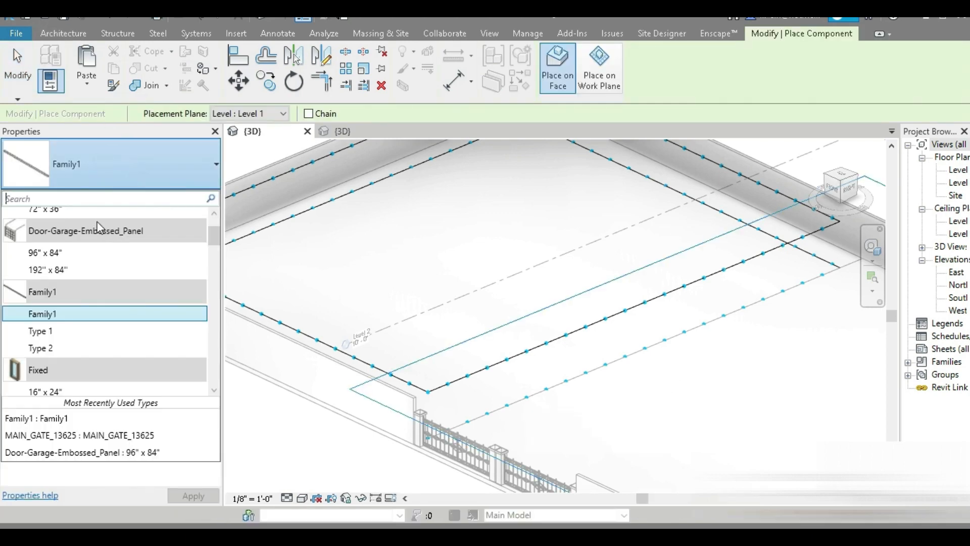
left_click(40, 348)
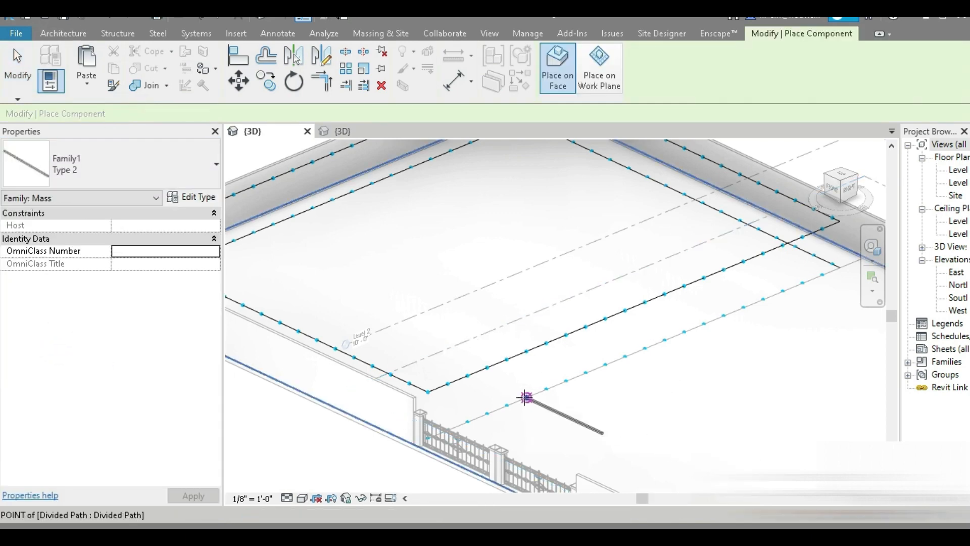
scroll(524, 396, "up", 3)
left_click(450, 337)
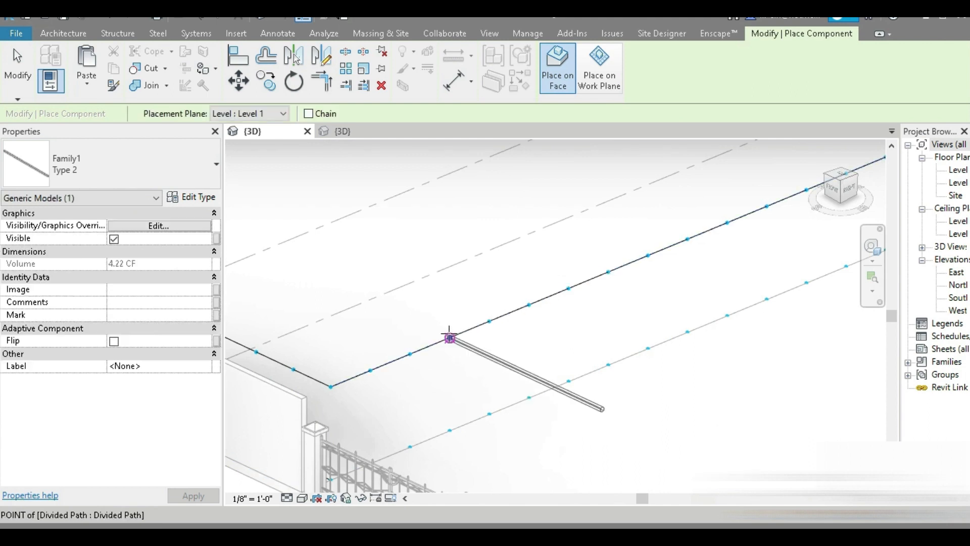
left_click(491, 320)
- Place another Type 2 tube between two neighbouring division points of the lower outline
left_click(489, 414)
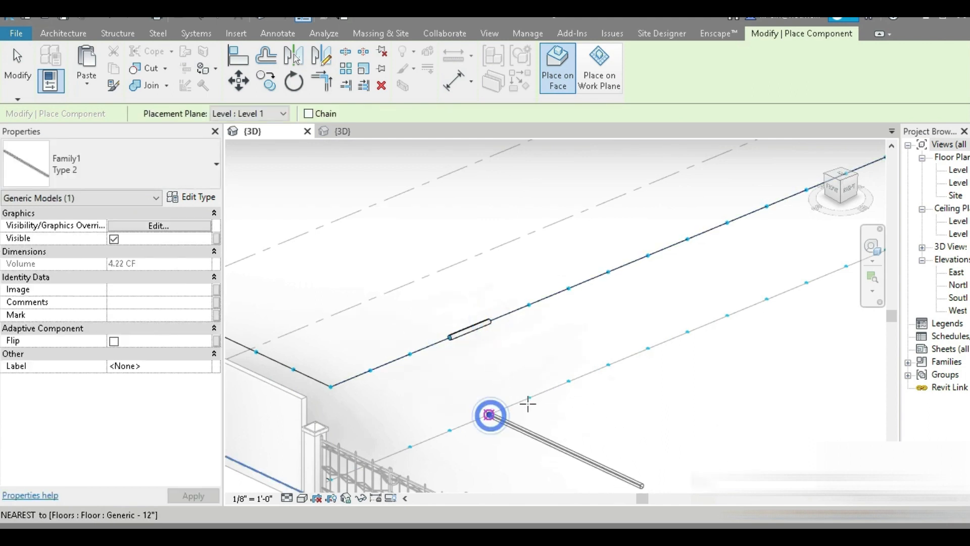
left_click(526, 401)
key("Escape")
key("Escape")
scroll(514, 400, "down", 2)
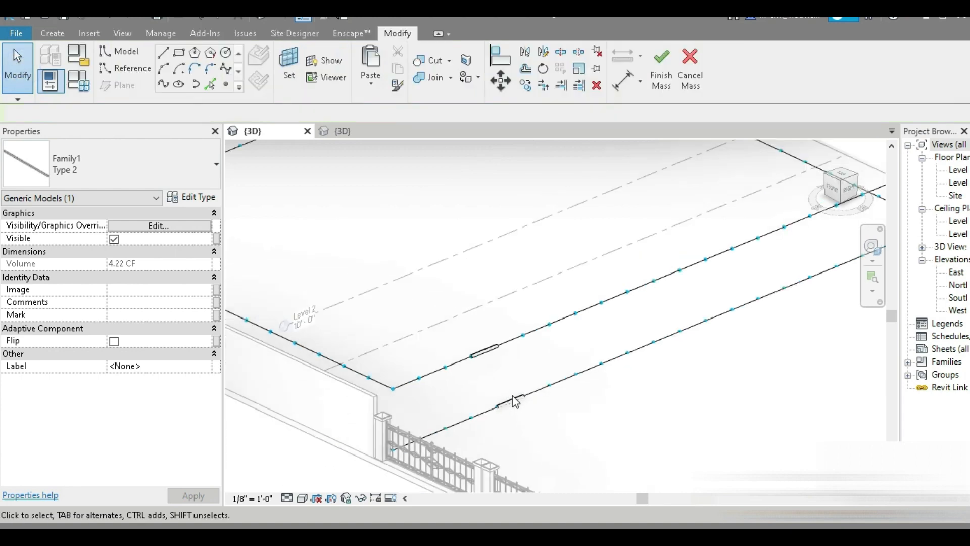
- Repeat the lower and upper Type 2 tubes along all division points of their outlines
scroll(514, 401, "up", 3)
left_click(520, 403)
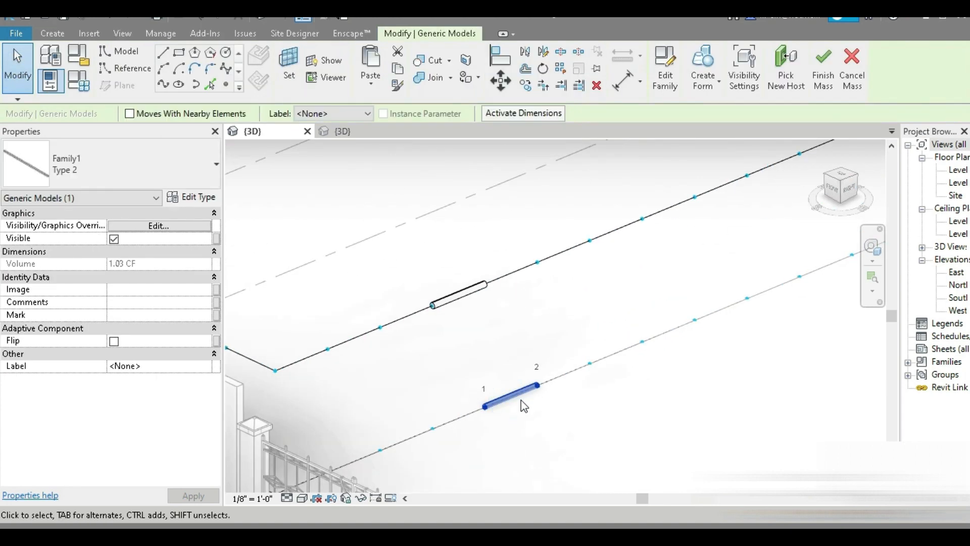
left_click(596, 85)
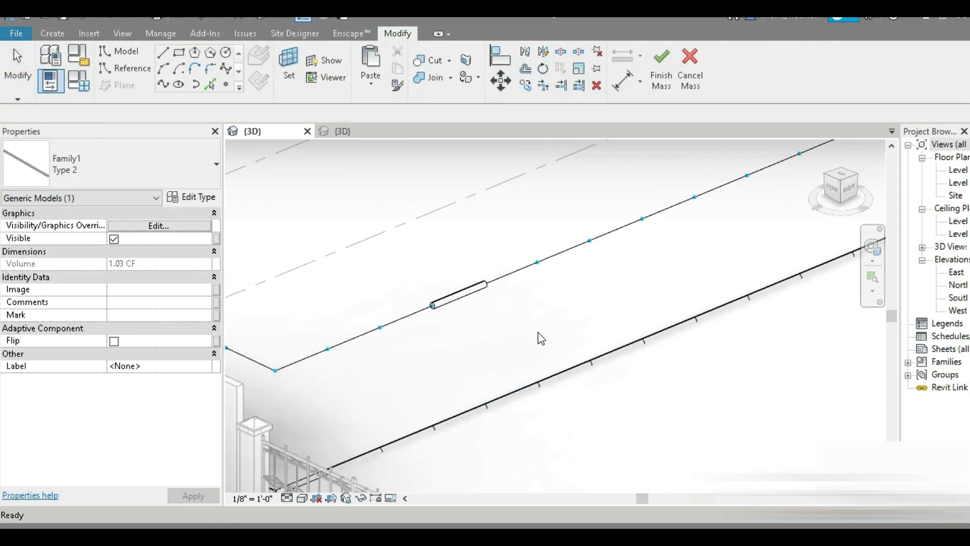
left_click(457, 301)
left_click(566, 66)
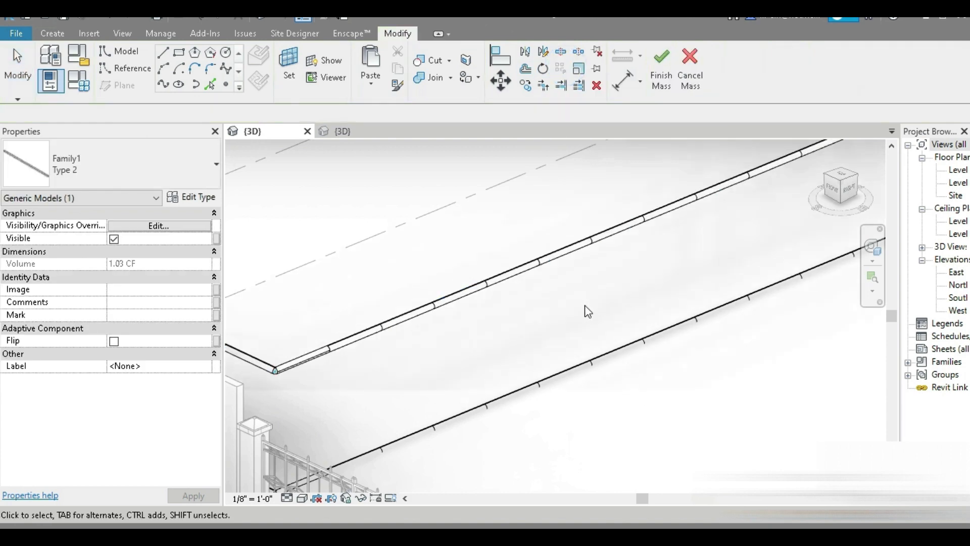
left_click(588, 311)
- Place a slanted tube of the Family1 type from a lower outline division point up to an upper outline division point
scroll(598, 361, "down", 3)
scroll(594, 374, "up", 1)
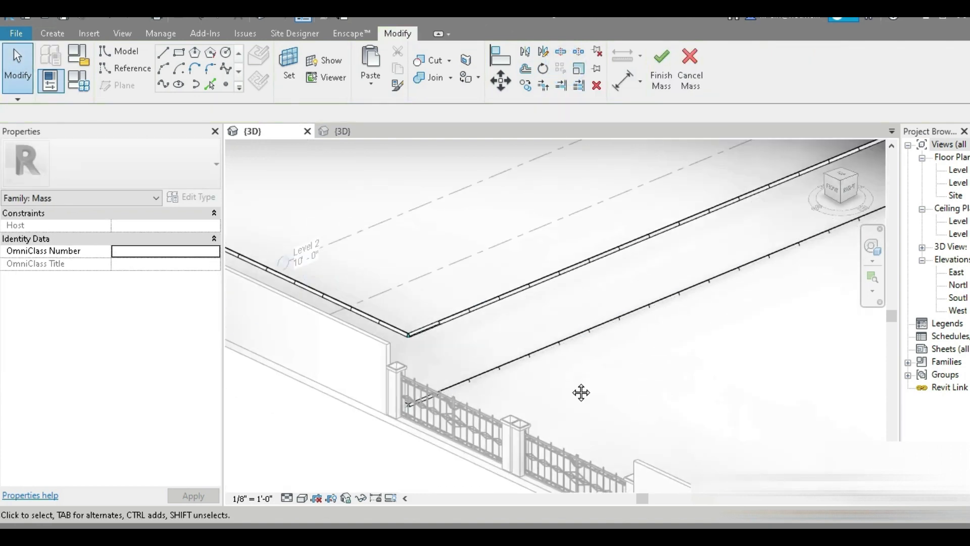
middle_click_drag(581, 392, 561, 421)
key("c")
key("m")
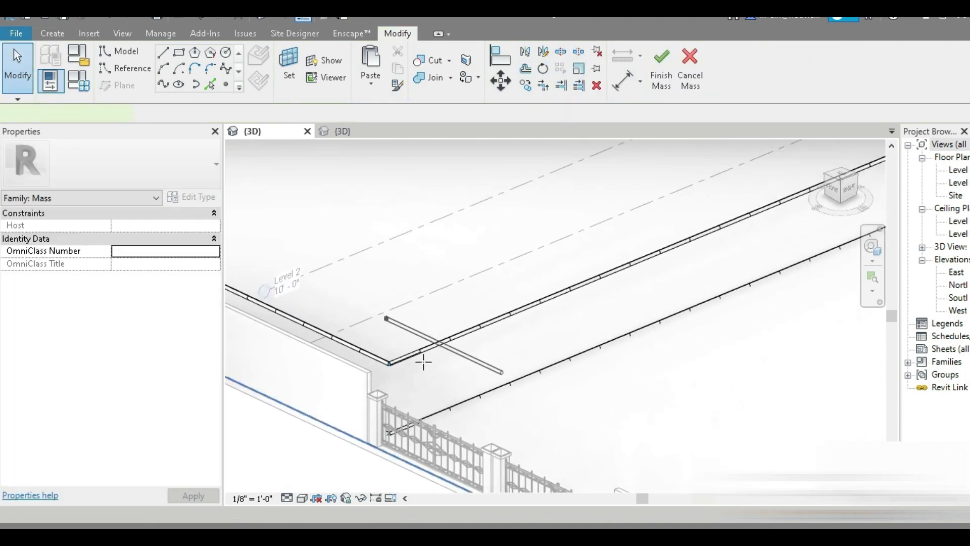
left_click(135, 176)
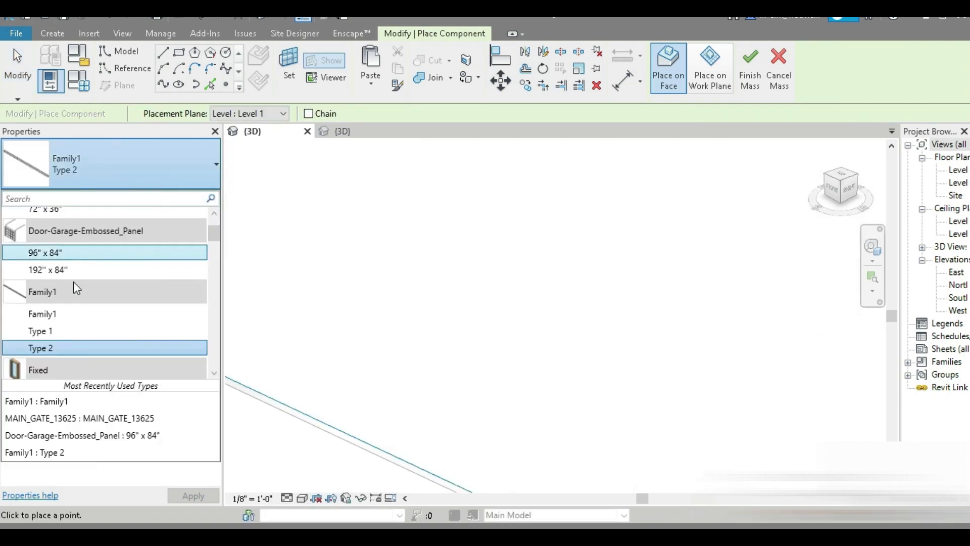
left_click(71, 314)
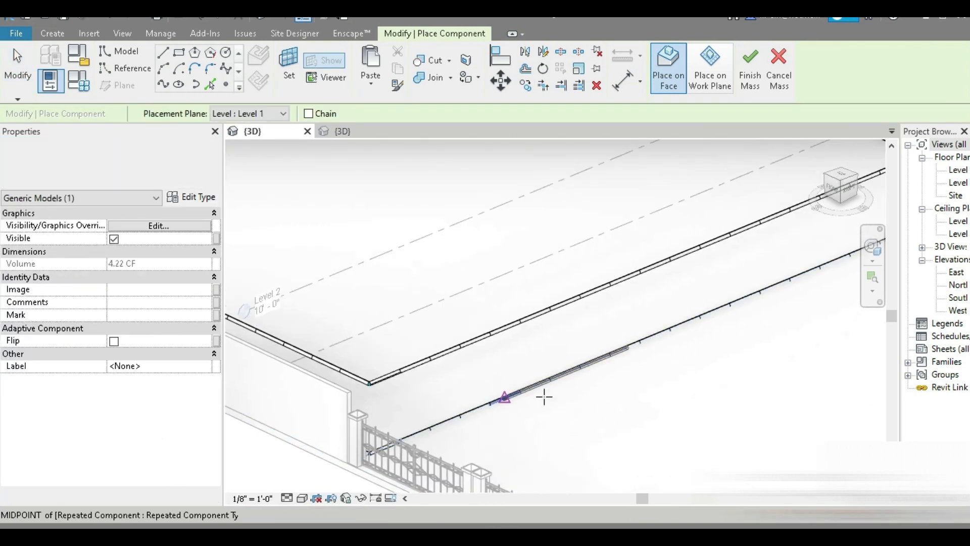
left_click(537, 382)
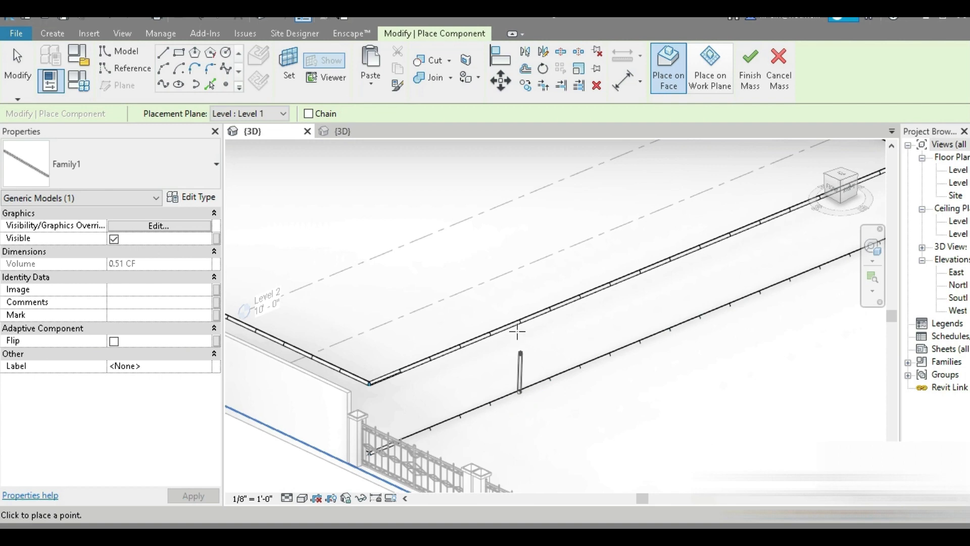
left_click(549, 305)
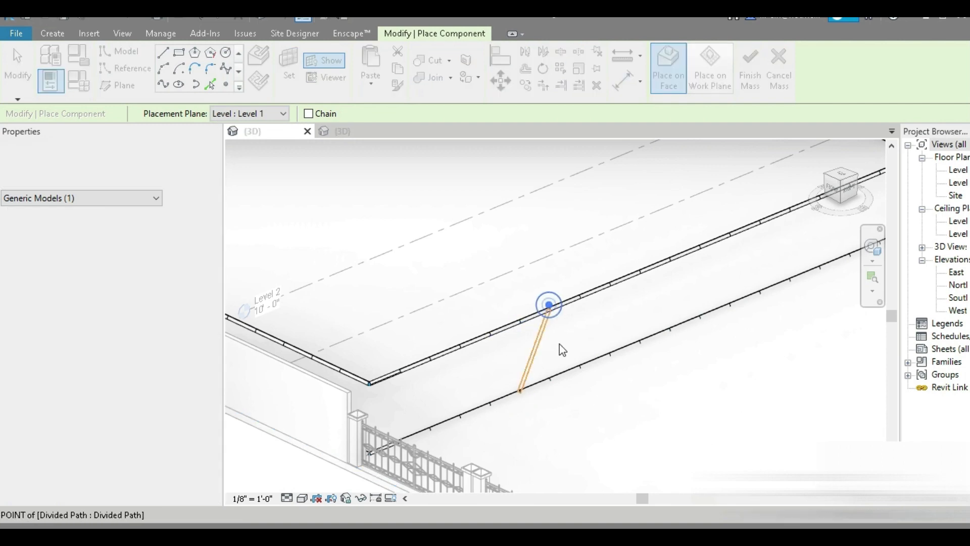
left_click(14, 57)
left_click(535, 354)
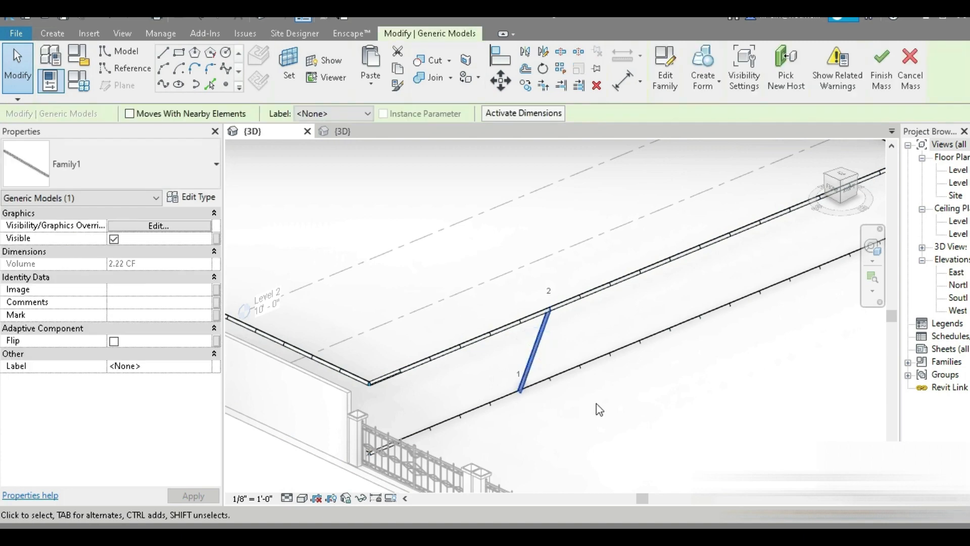
left_click(598, 403)
scroll(526, 343, "down", 5)
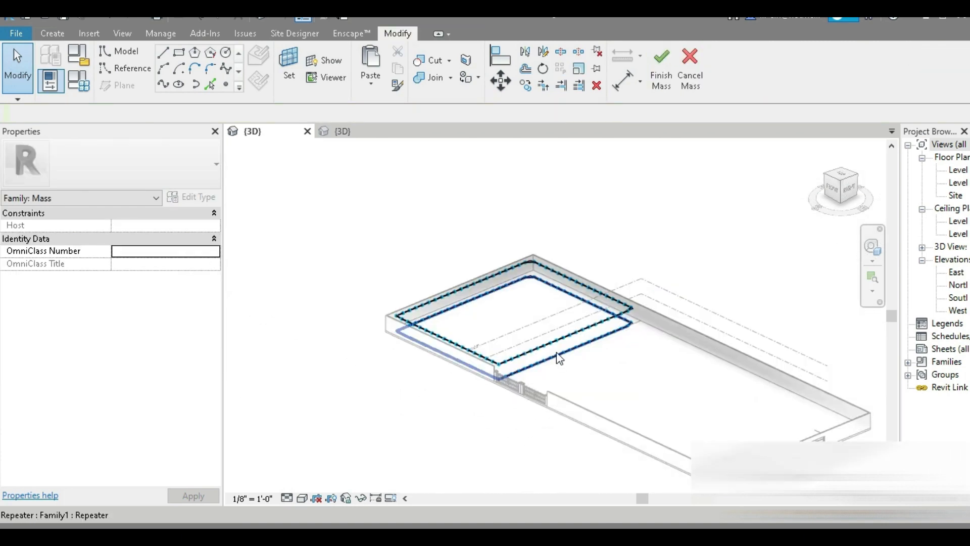
scroll(556, 357, "up", 5)
middle_click_drag(552, 357, 526, 353, "shift")
left_click(346, 132)
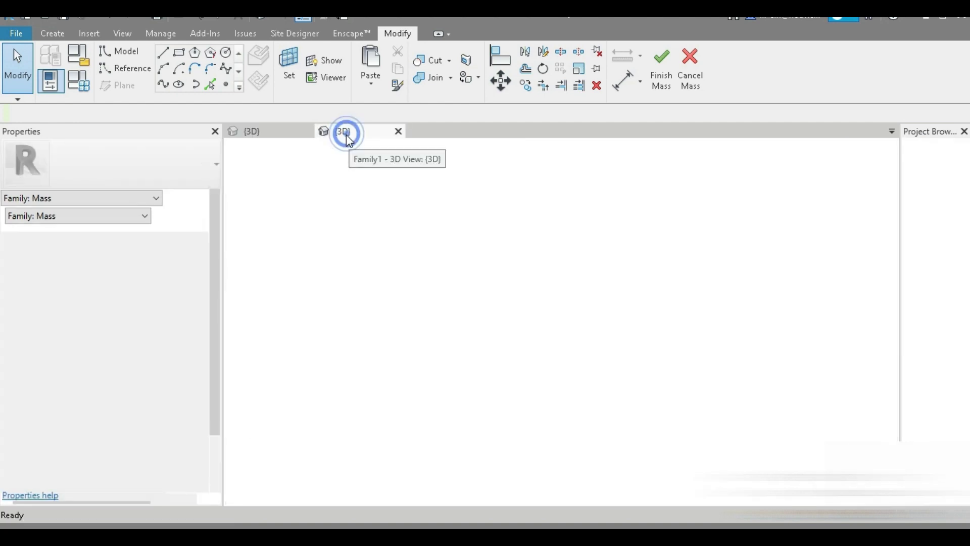
left_click(269, 132)
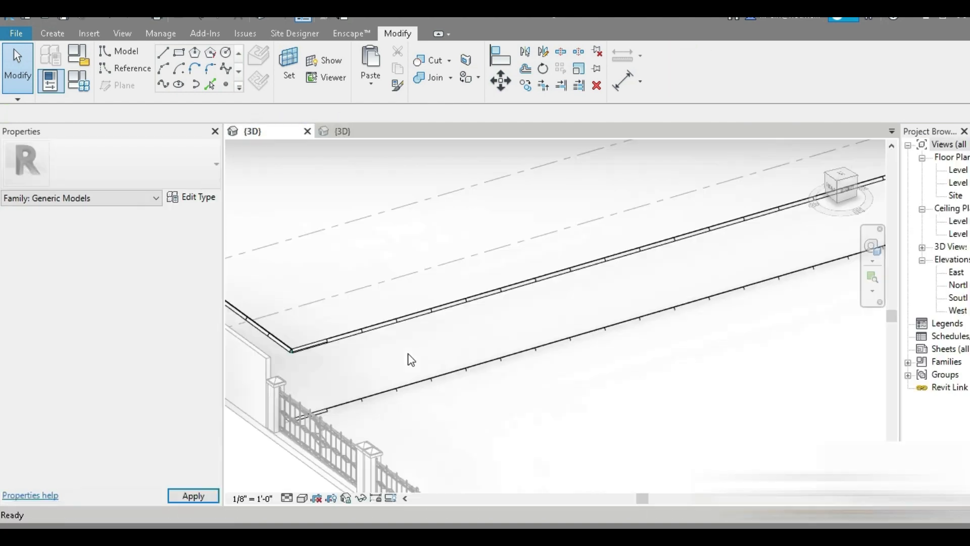
- Finish the in-place mass with its repeated tubes
middle_click_drag(412, 360, 481, 375, "shift")
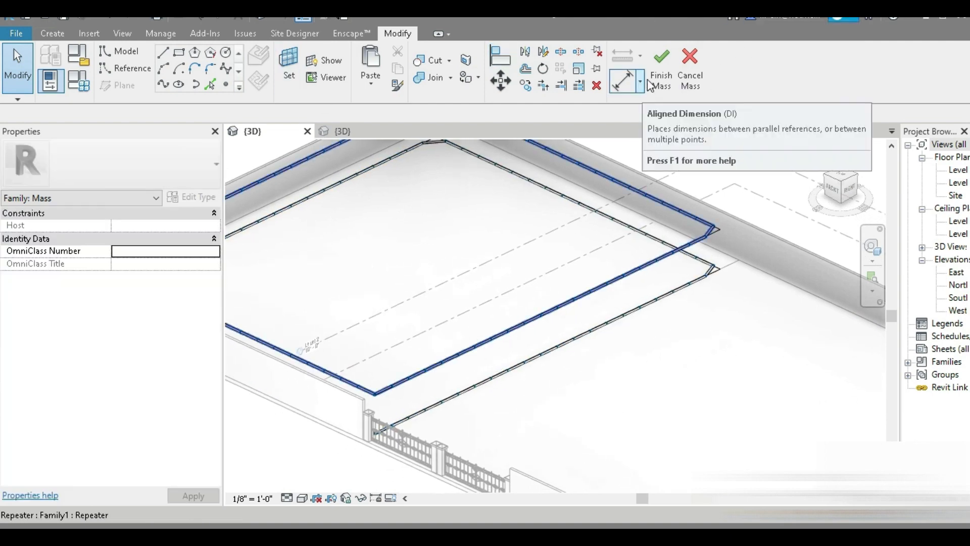
left_click(657, 76)
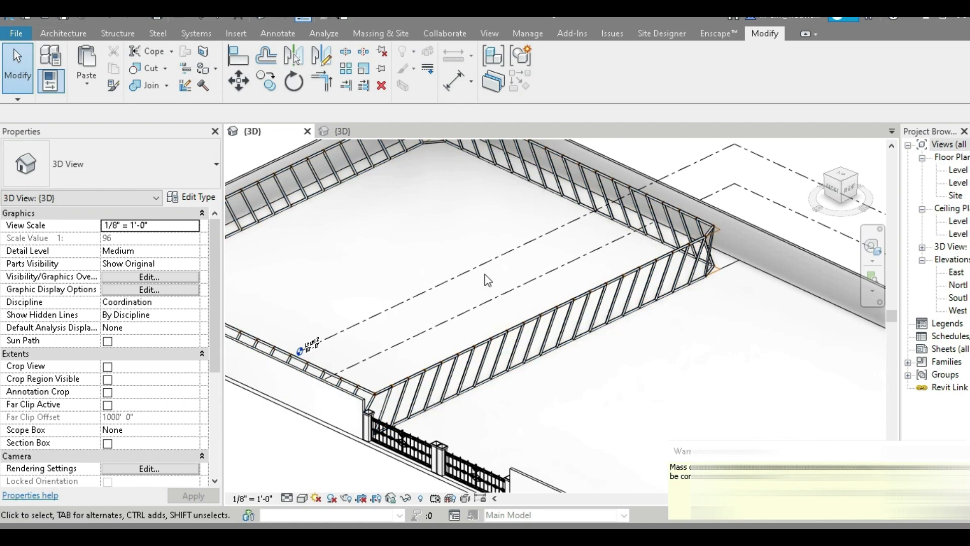
scroll(452, 379, "up", 4)
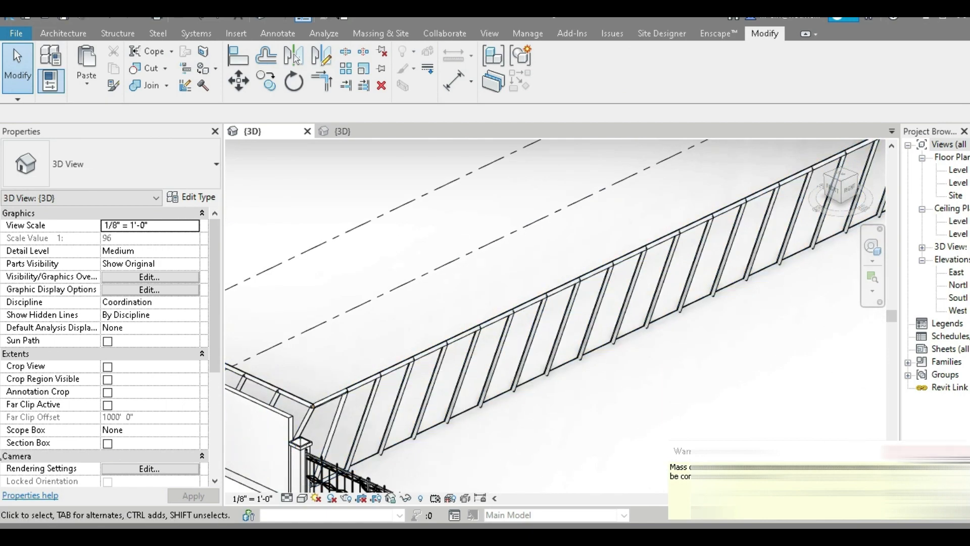
scroll(484, 399, "down", 3)
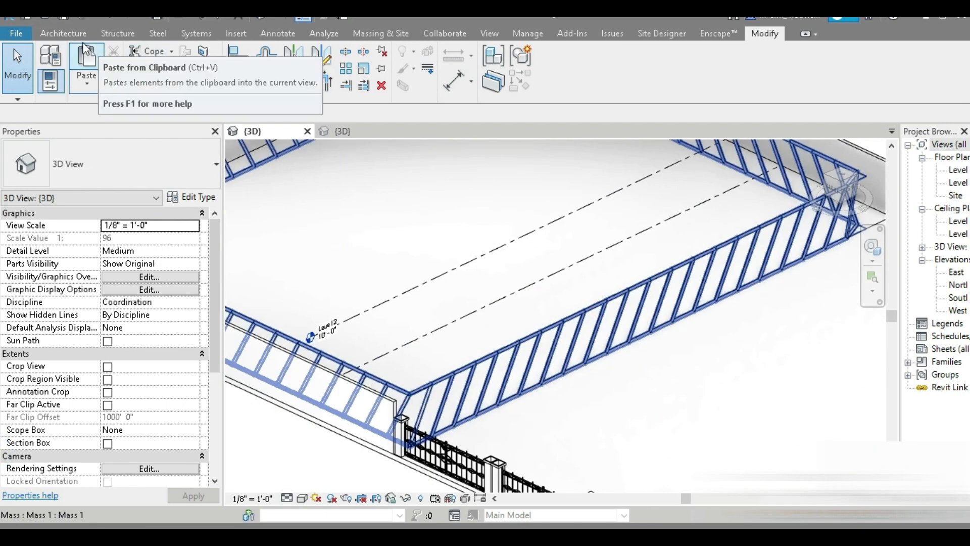
left_click(64, 33)
left_click(167, 83)
left_click(187, 137)
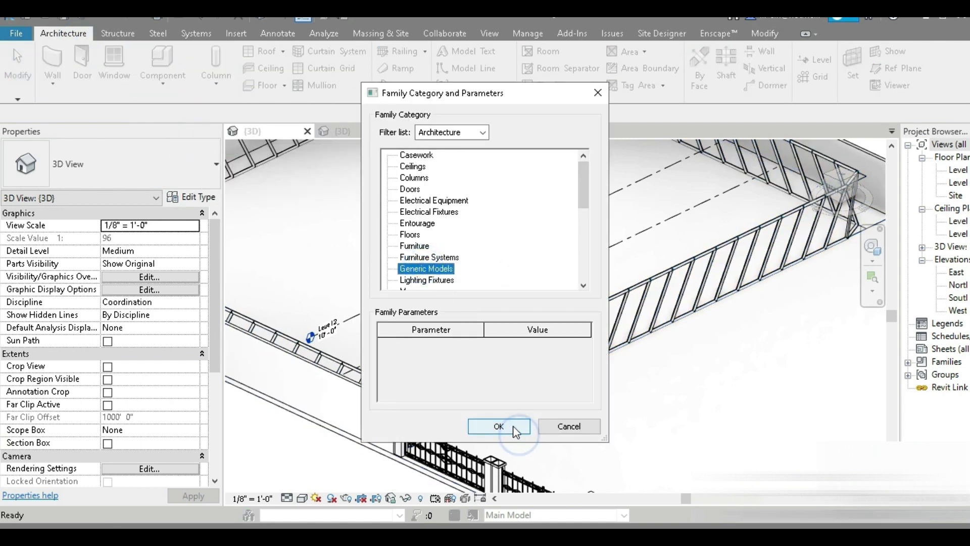
left_click(566, 425)
scroll(480, 303, "down", 4)
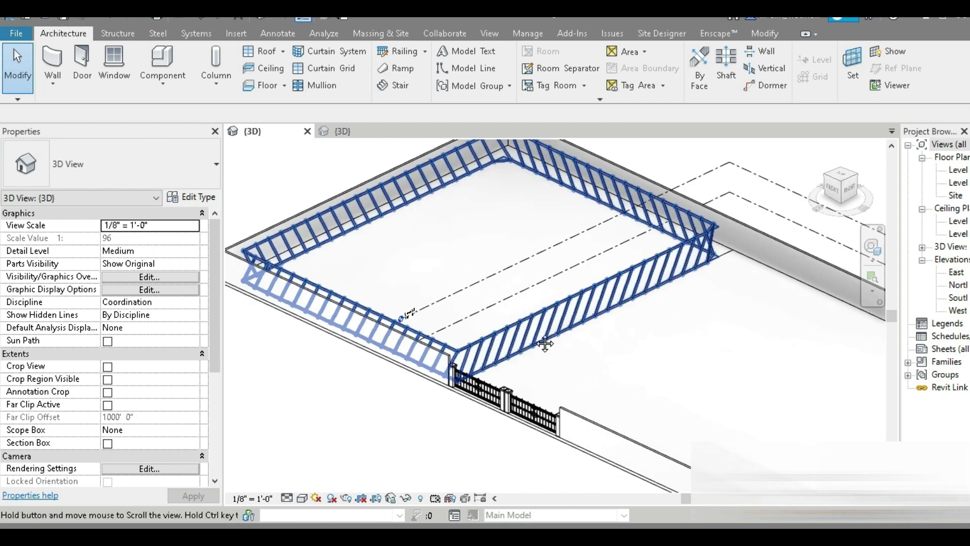
middle_click_drag(479, 302, 500, 308)
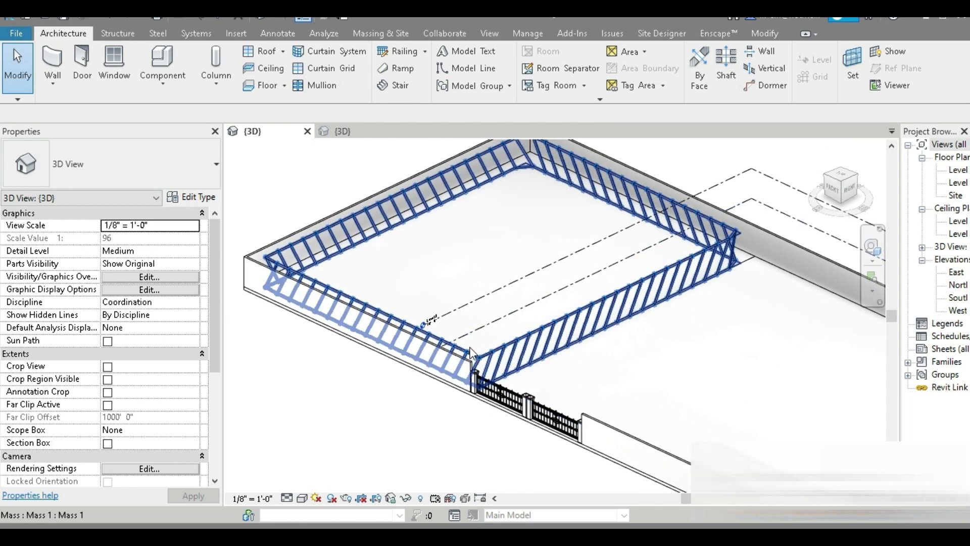
- Start an in-place Generic Models component with the default name and open the Level 1 floor plan
left_click(163, 83)
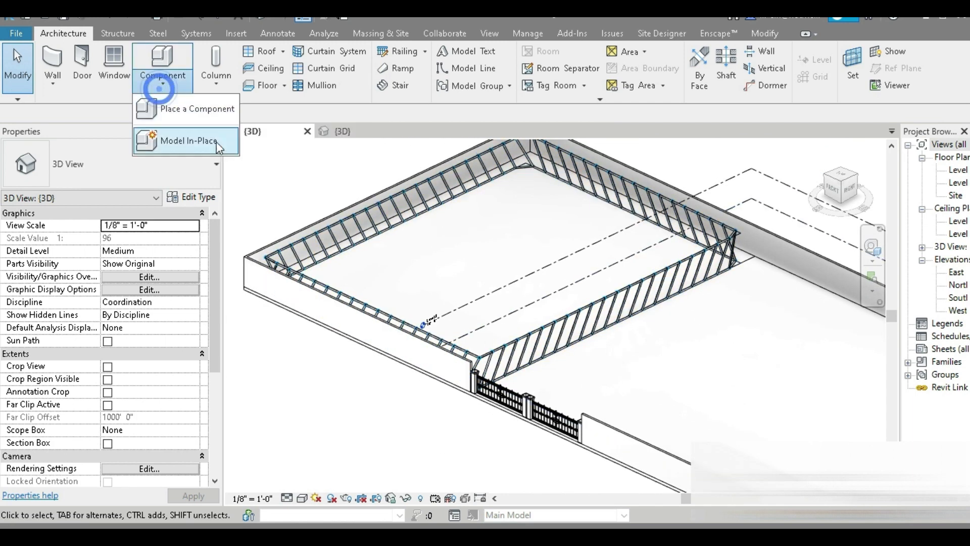
left_click(187, 136)
left_click(421, 280)
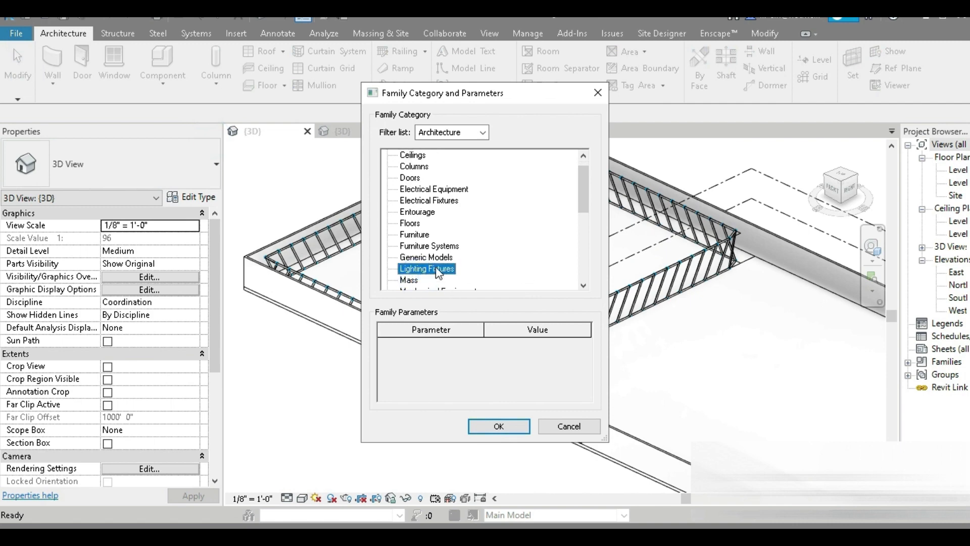
left_click(498, 426)
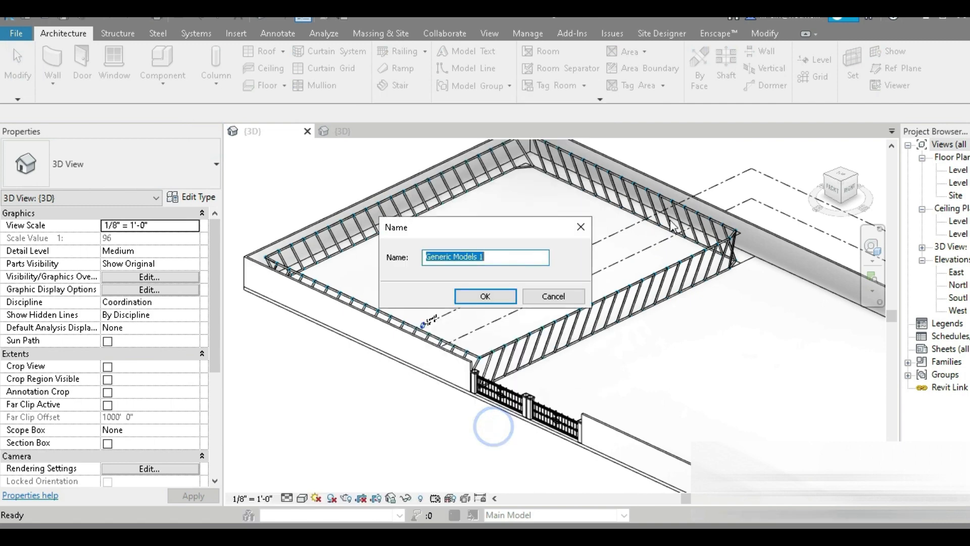
left_click(489, 295)
double_click(957, 171)
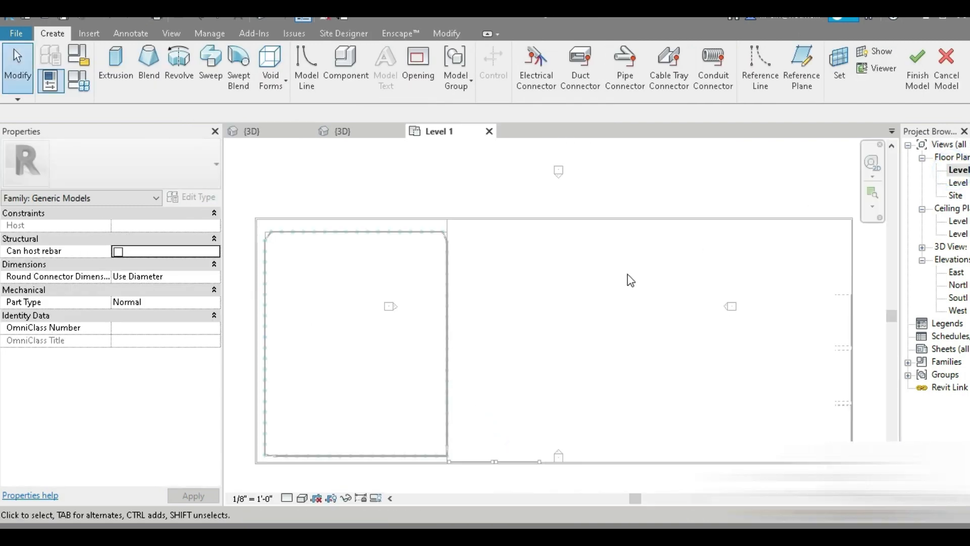
- Start an extrusion and sketch three six-sided polygons of differing sizes inside the tubed outline, leaving space between them
left_click(116, 65)
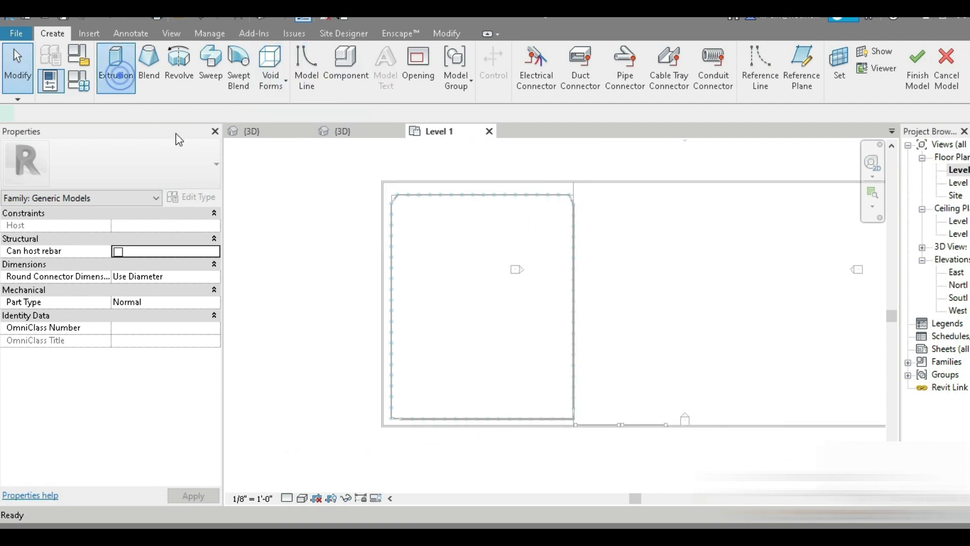
left_click(544, 53)
scroll(523, 228, "up", 2)
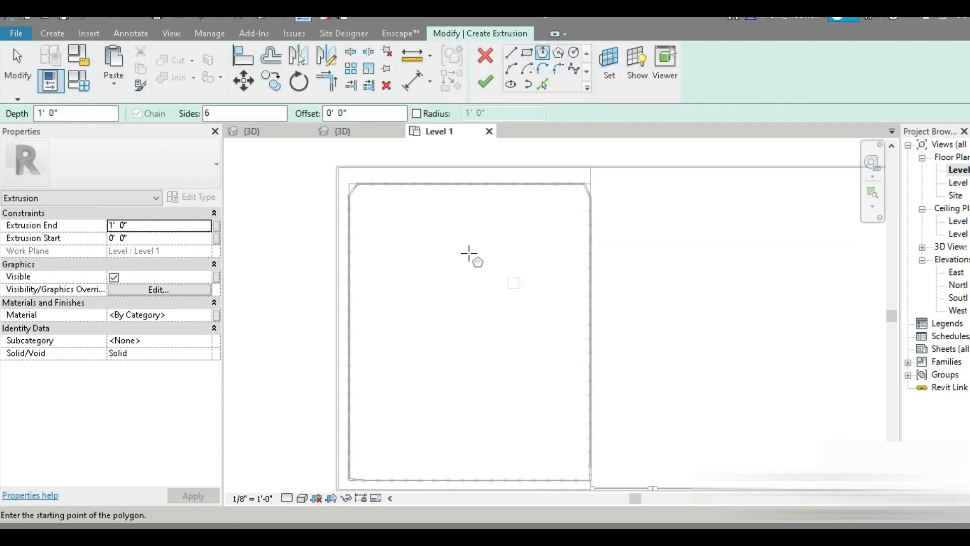
left_click(468, 253)
left_click(486, 279)
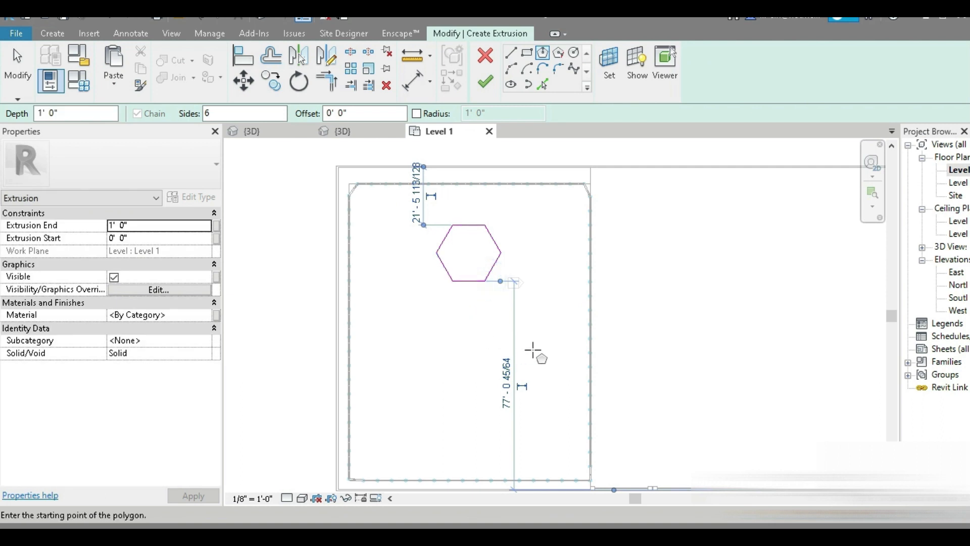
left_click(532, 348)
left_click(555, 388)
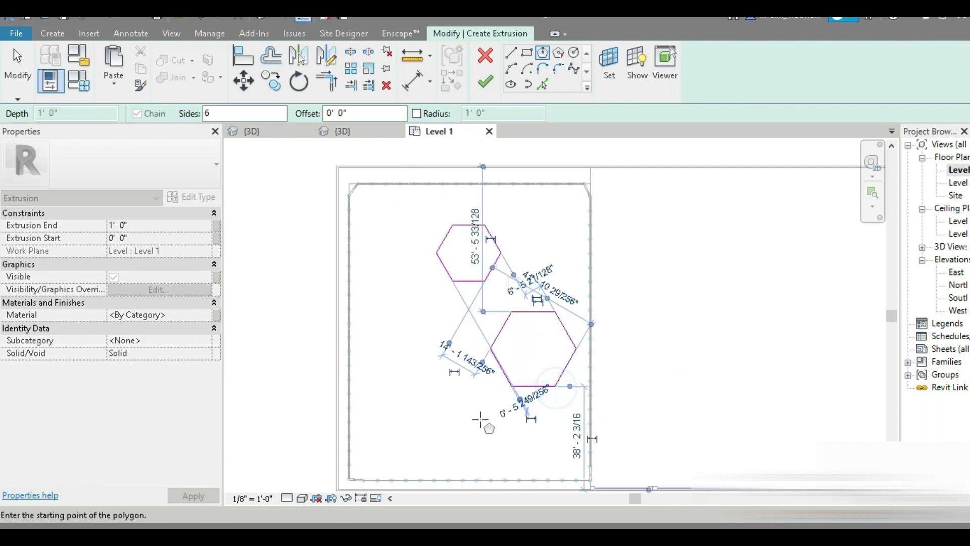
left_click(457, 408)
left_click(471, 436)
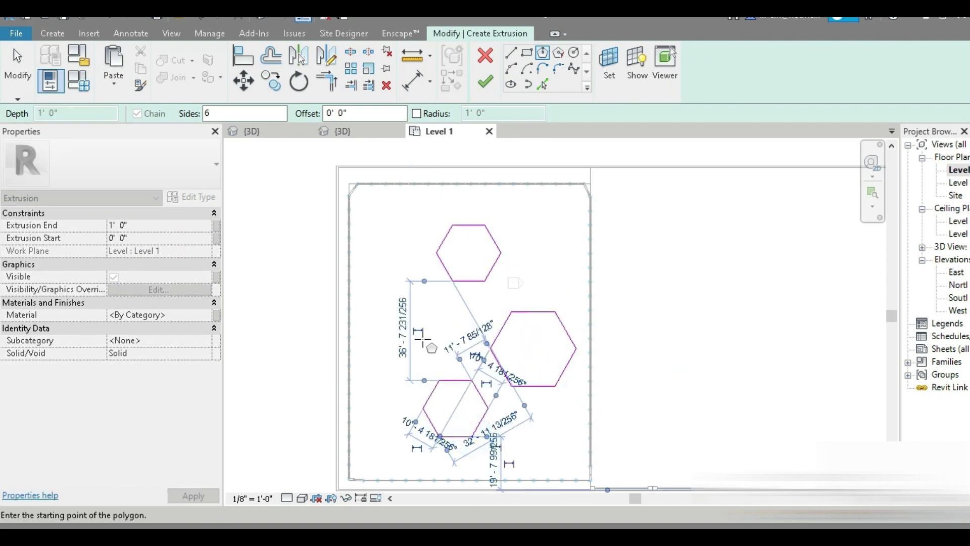
- Sketch a fourth, smaller and slightly rotated hexagon near the outline's left side, between the upper and lower hexagons
left_click(418, 329)
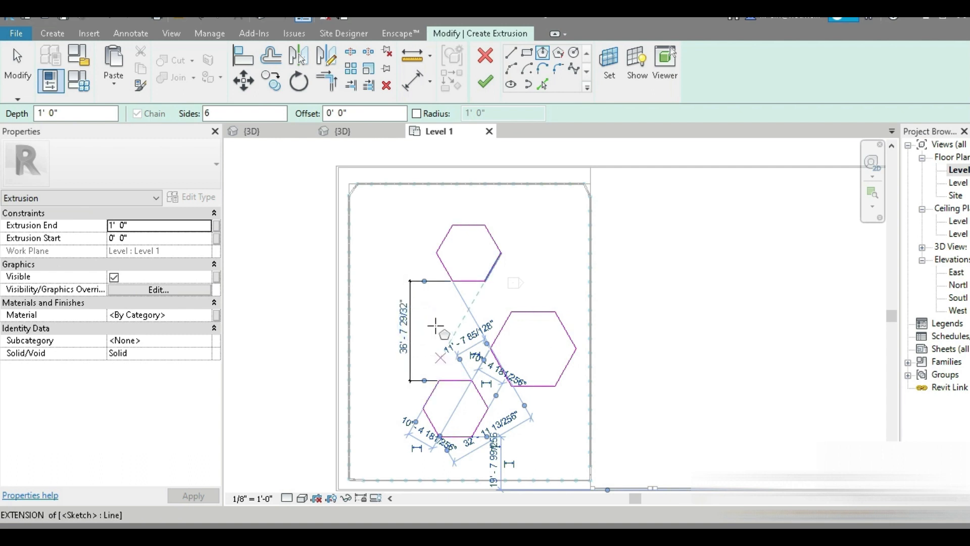
scroll(433, 319, "up", 5)
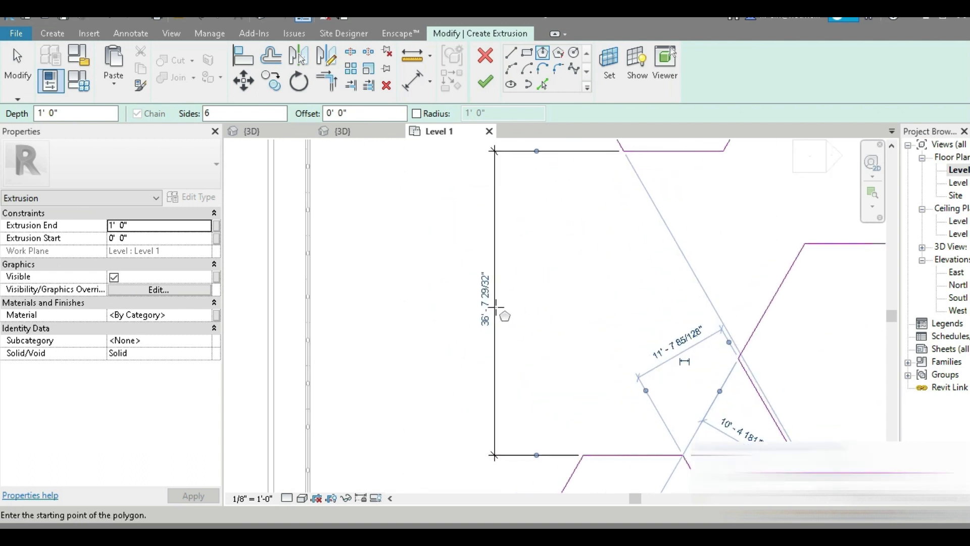
left_click(512, 293)
left_click(558, 341)
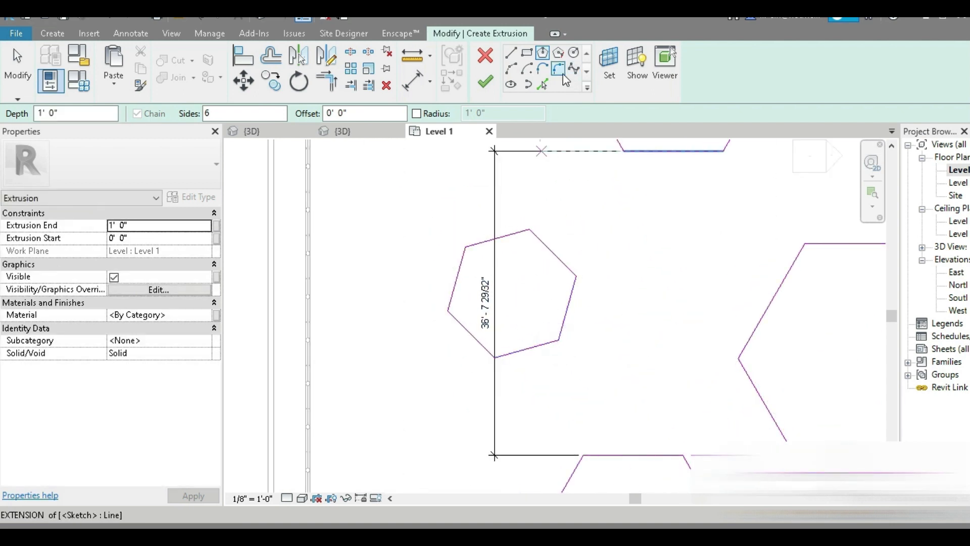
- Set the extrusion end to 0' 9" and assign the Concrete, Lightweight material with its render appearance used for shading
left_click(154, 229)
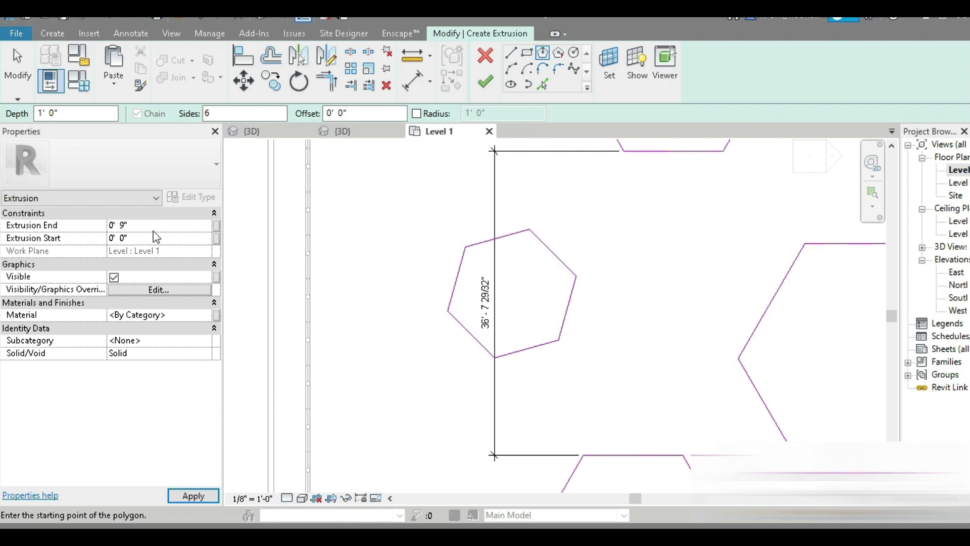
key("Return")
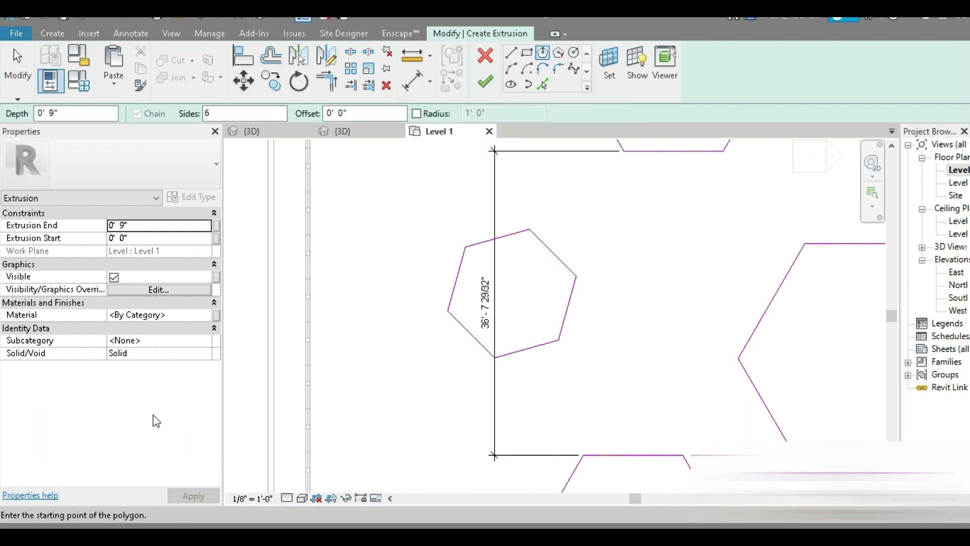
left_click(208, 313)
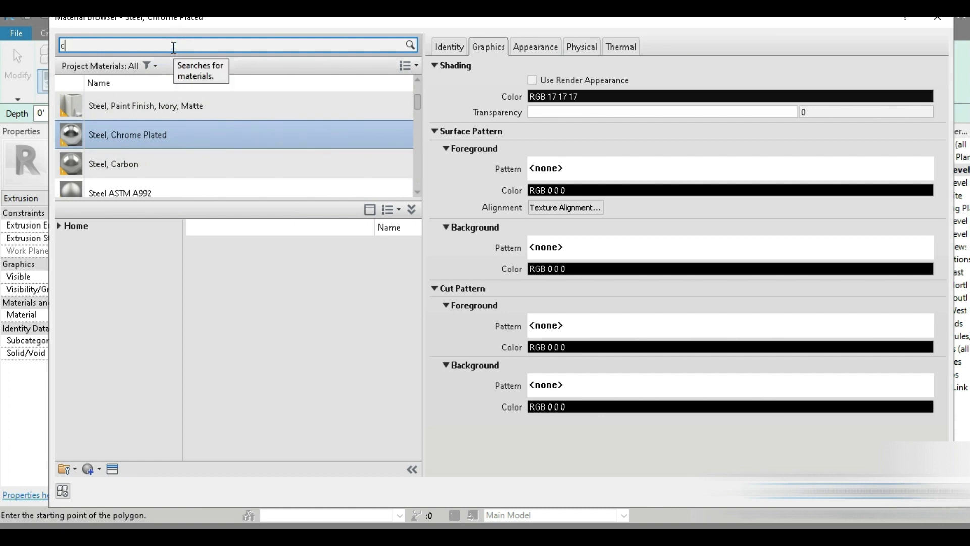
left_click(172, 46)
type("concete")
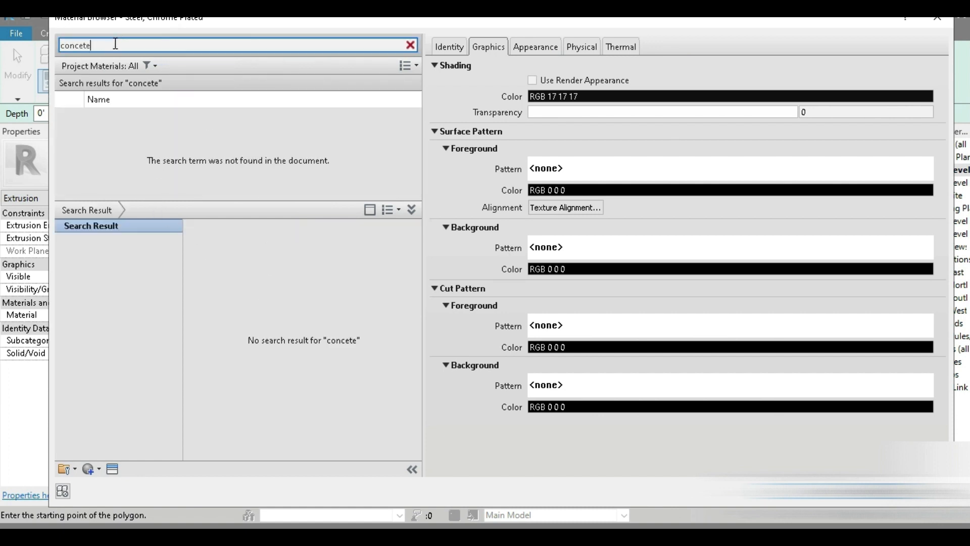
type("r")
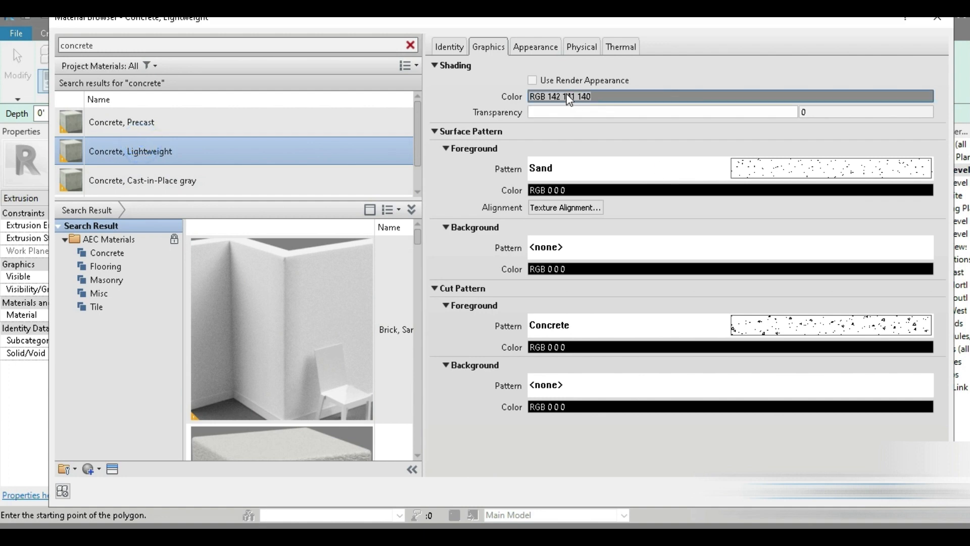
left_click(558, 81)
key("Return")
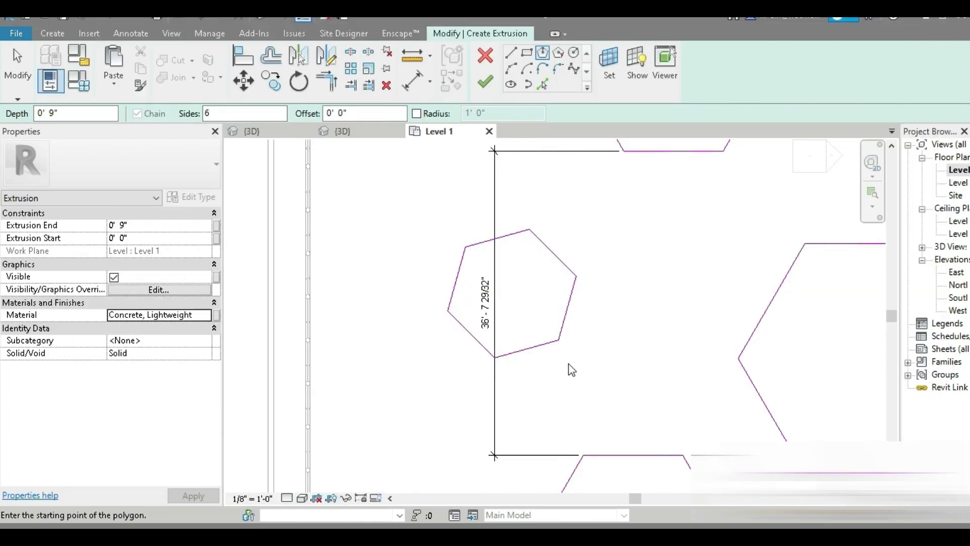
- Finish the hexagon extrusion sketch and complete the in-place generic model
scroll(568, 367, "down", 3)
middle_click_drag(586, 380, 530, 329)
left_click(485, 83)
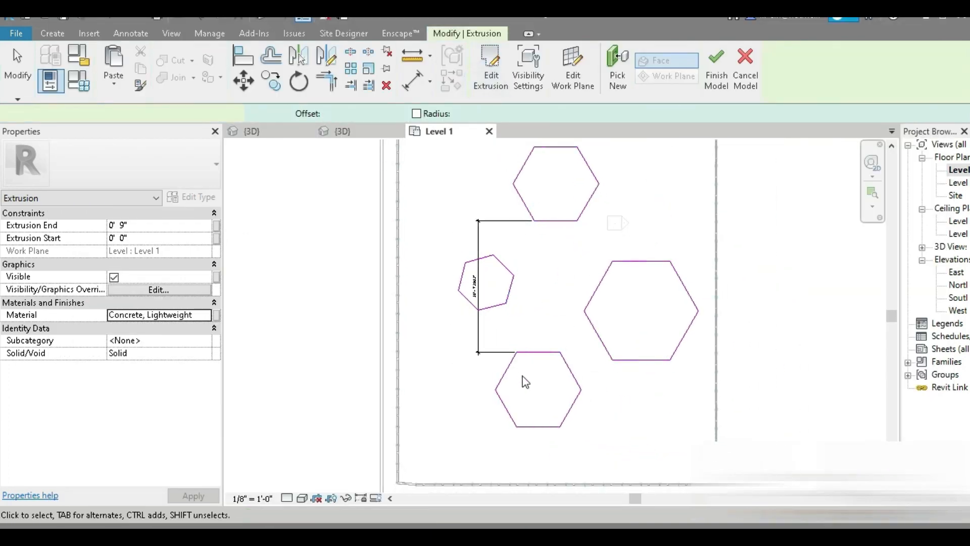
middle_click_drag(754, 416, 663, 492)
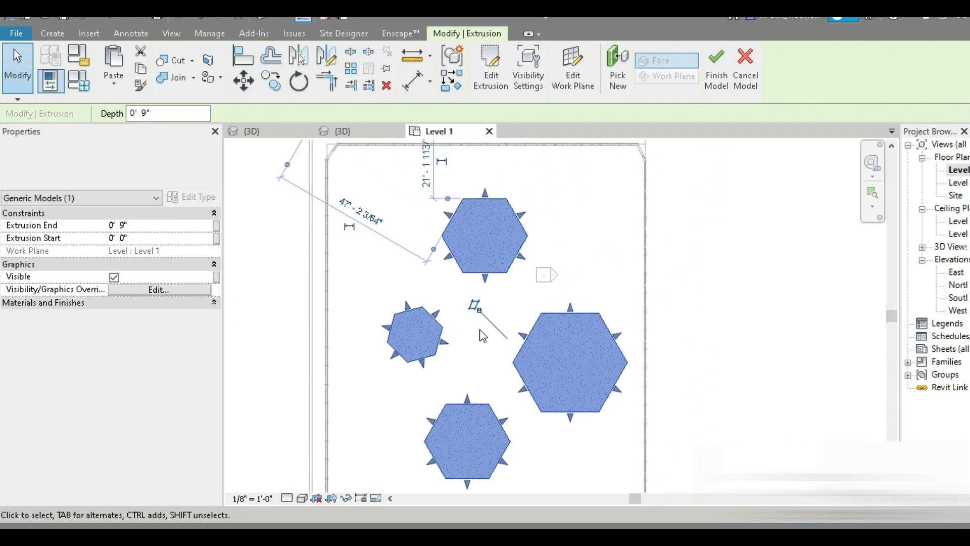
left_click(714, 78)
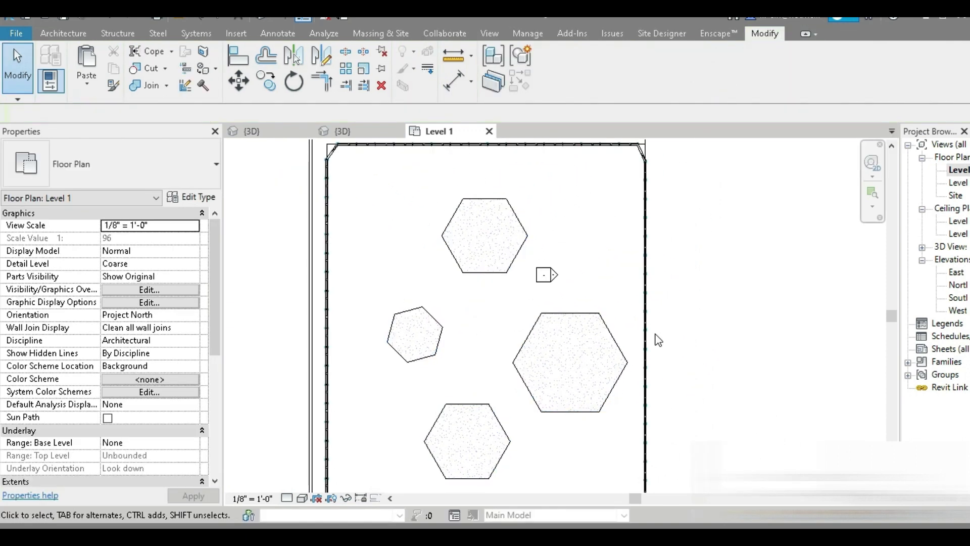
- Start a new in-place mass on Level 1 with the default name
left_click(373, 33)
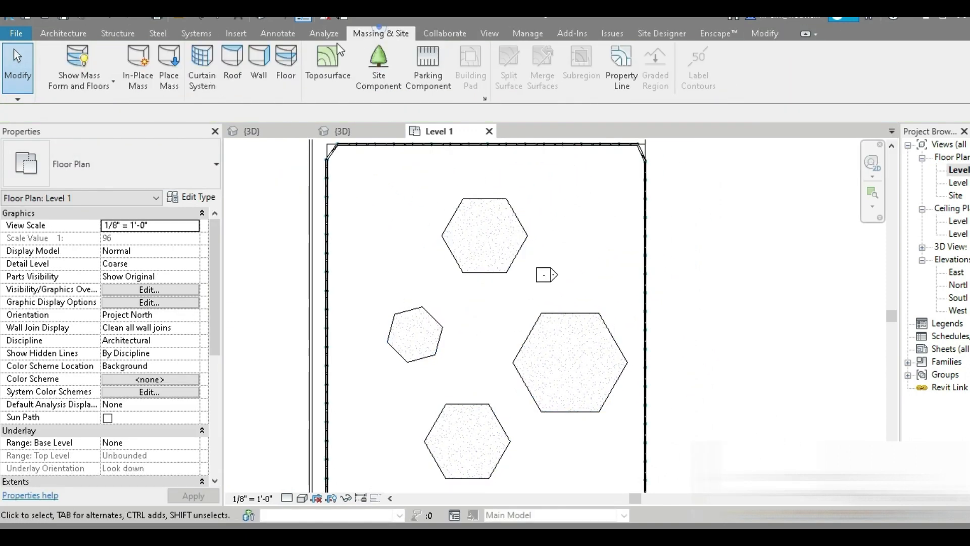
left_click(142, 90)
left_click(462, 297)
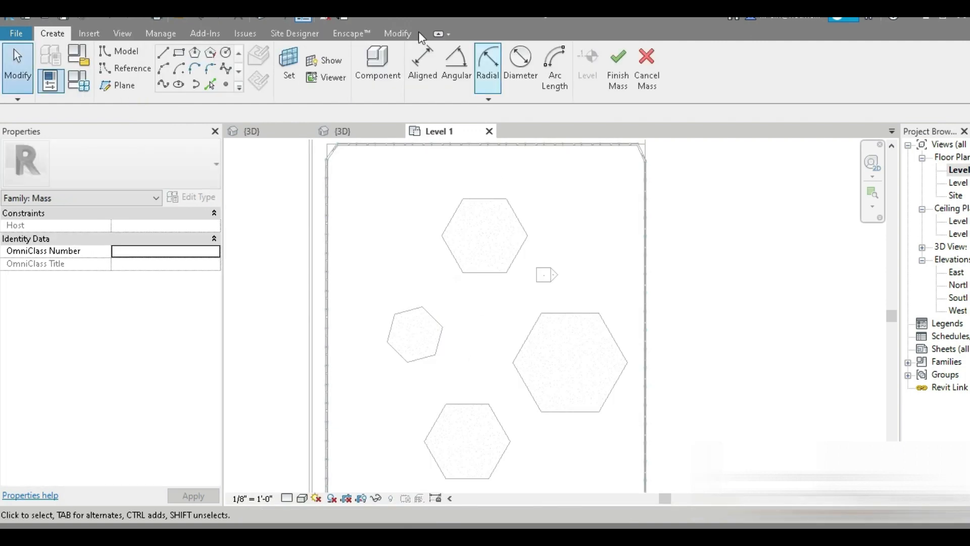
- Draw a circle centred around each of the four hexagons, with radius 14' at the upper one and 20' at the largest
left_click(226, 53)
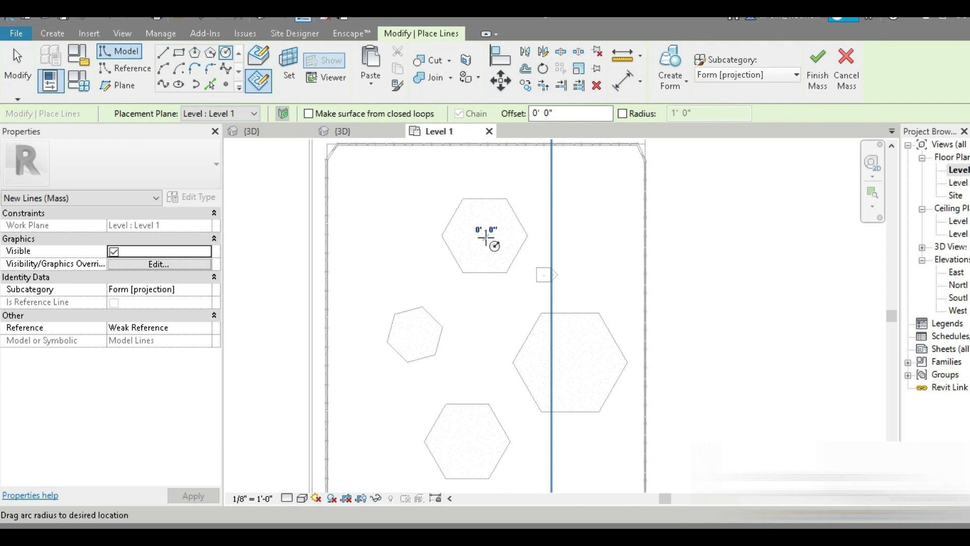
left_click(523, 275)
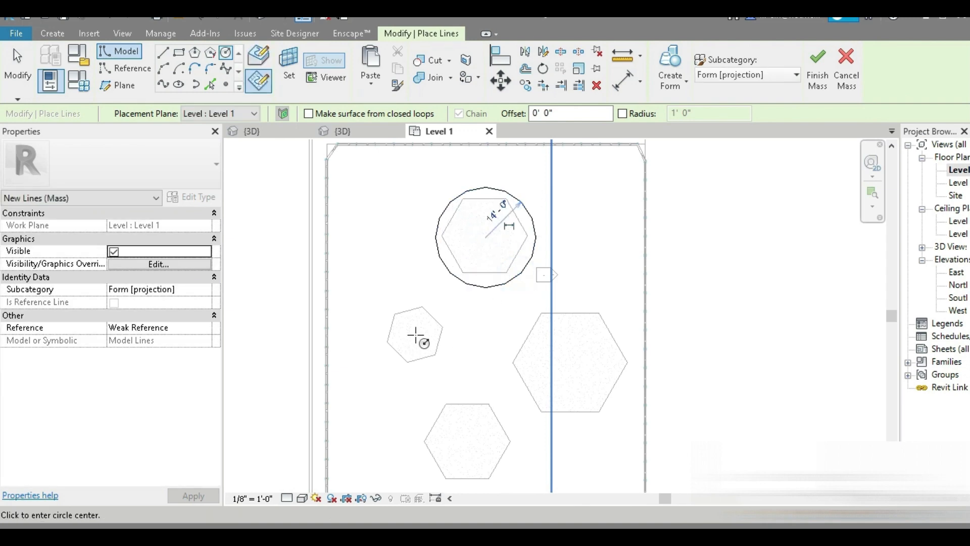
left_click(415, 336)
left_click(442, 363)
left_click(466, 443)
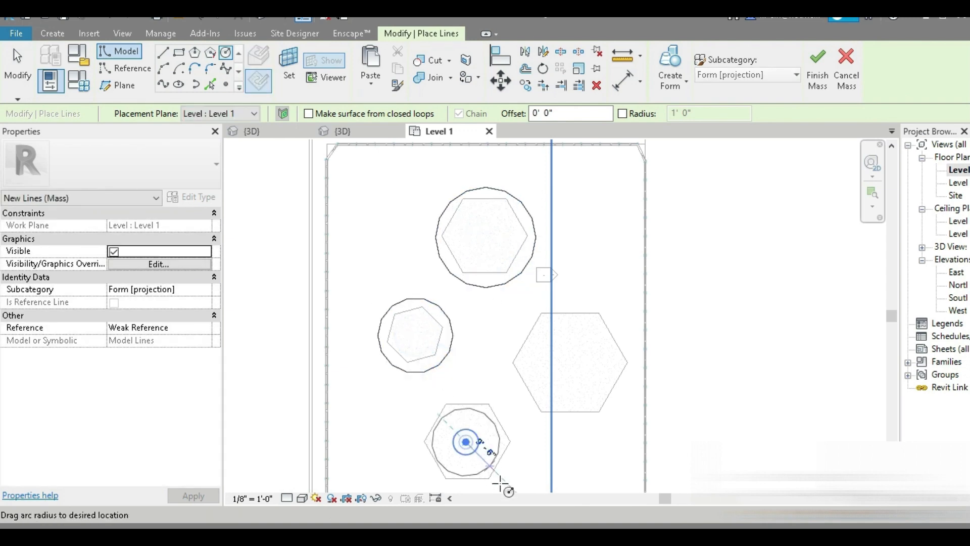
left_click(505, 420)
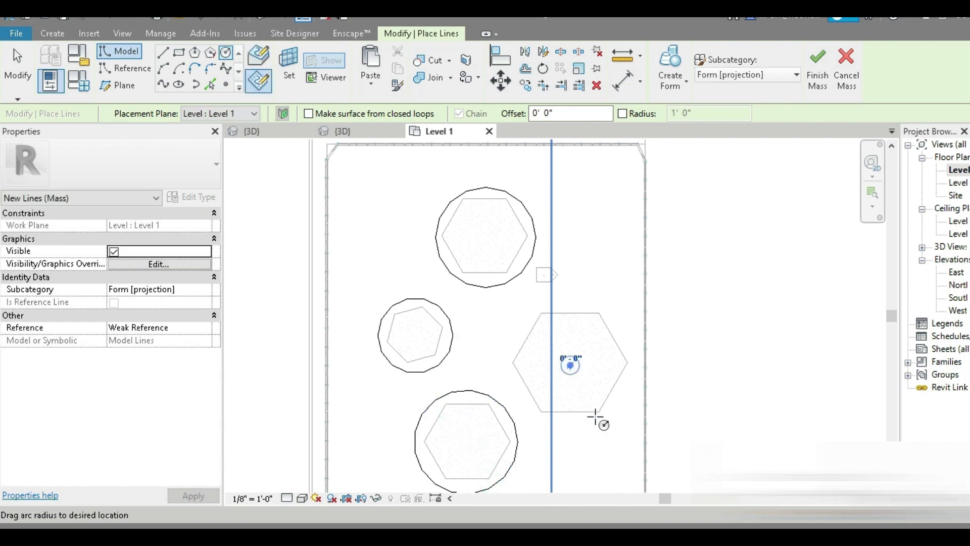
left_click(601, 431)
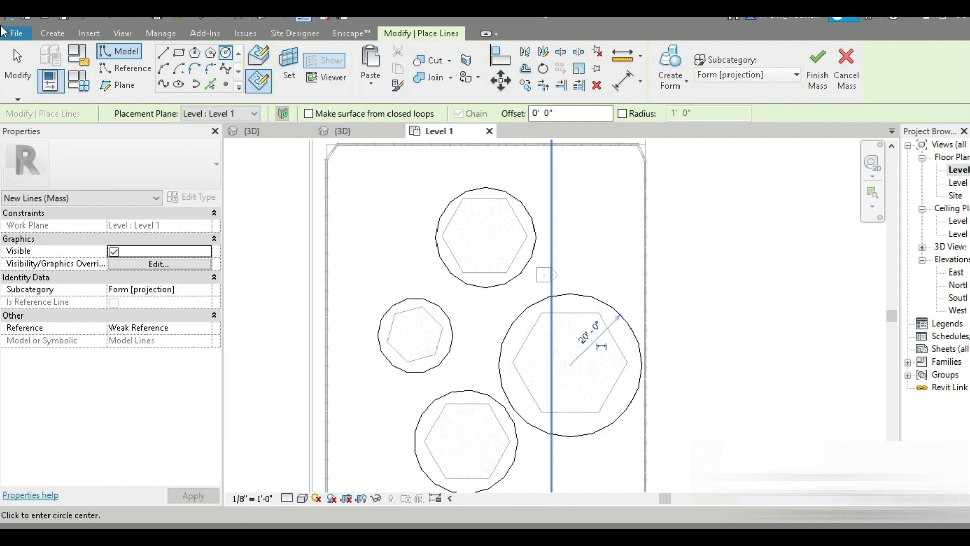
- Set the radius of the circle around the largest hexagon to 18'
left_click(17, 66)
left_click(585, 437)
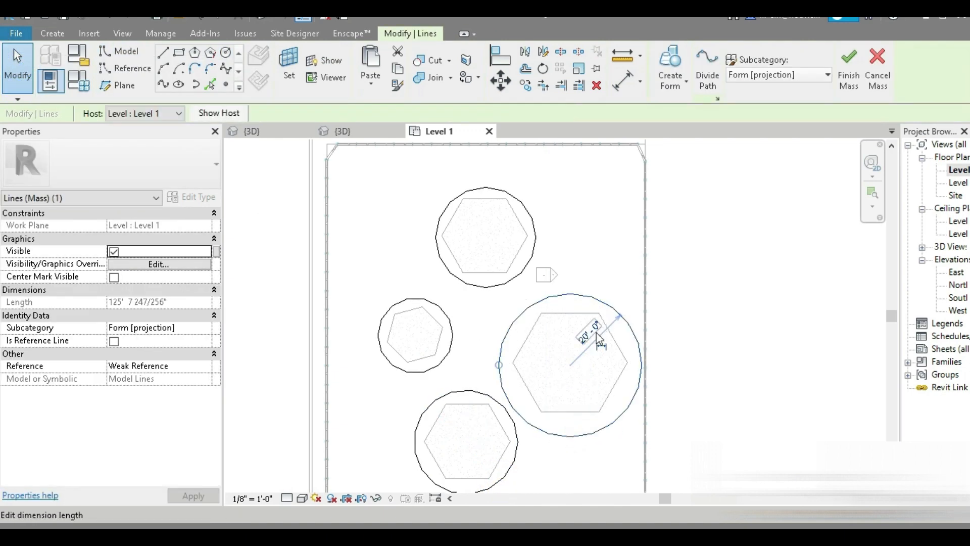
type("18")
key("Return")
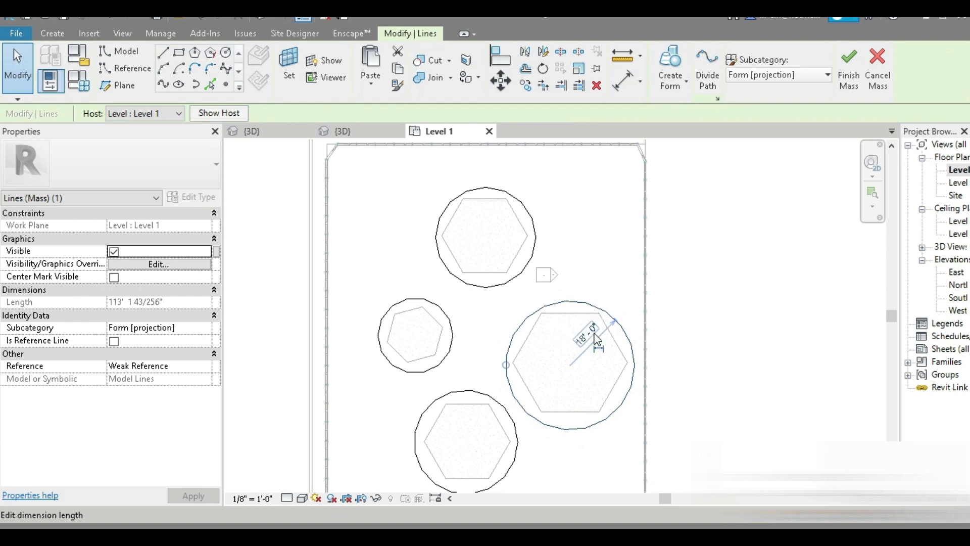
left_click(590, 465)
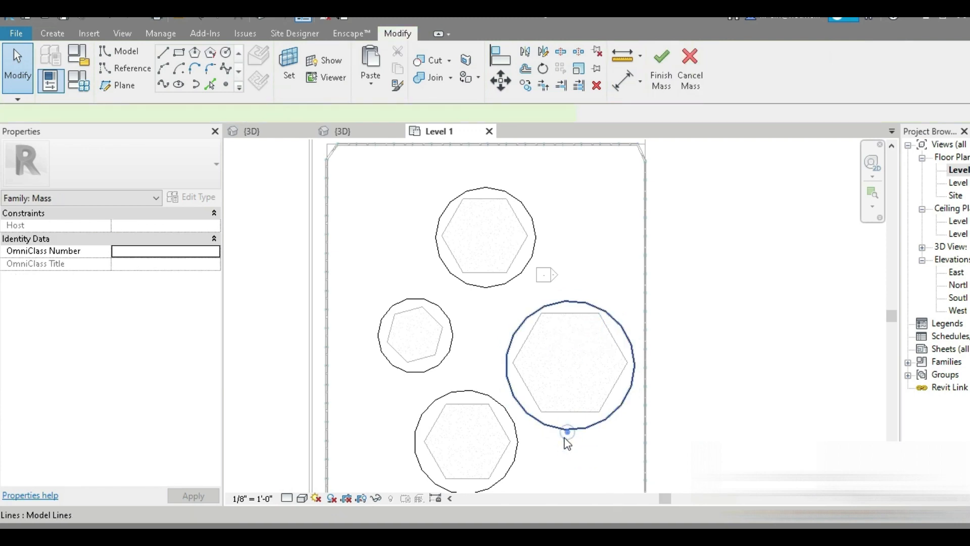
- Turn all four circles together into divided paths
left_click(566, 438)
left_click(519, 460, "ctrl")
left_click(452, 352, "ctrl")
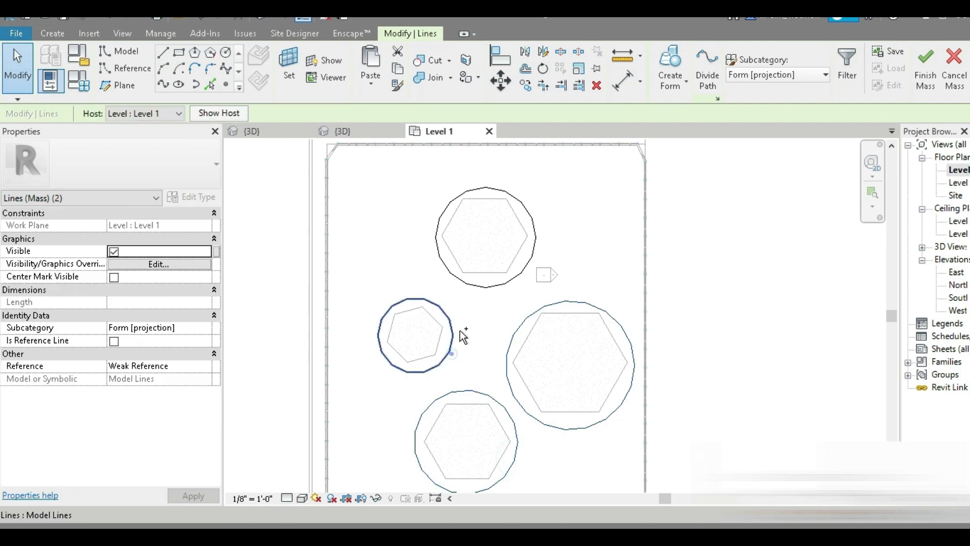
left_click(486, 286, "ctrl")
left_click(707, 68)
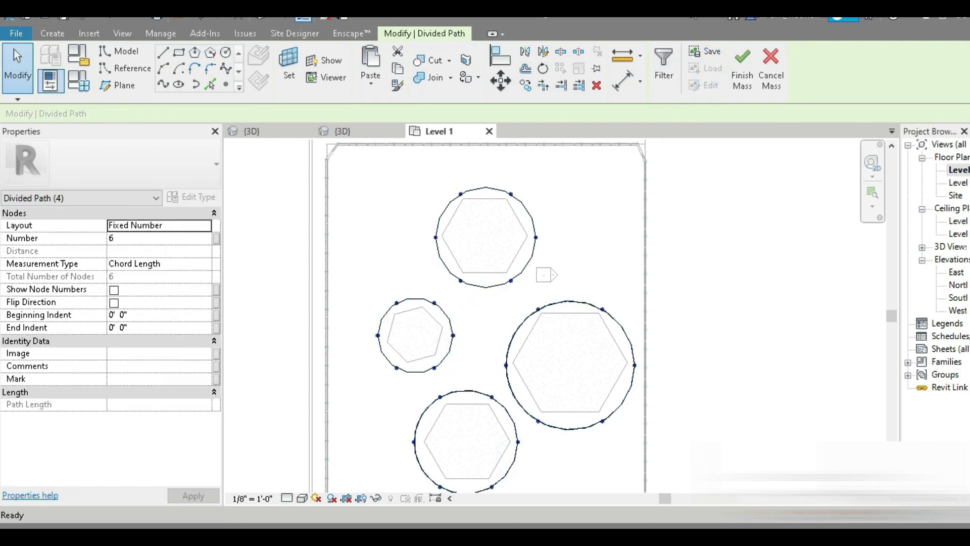
- Close the inactive views and start a new generic model family from a template
left_click(327, 19)
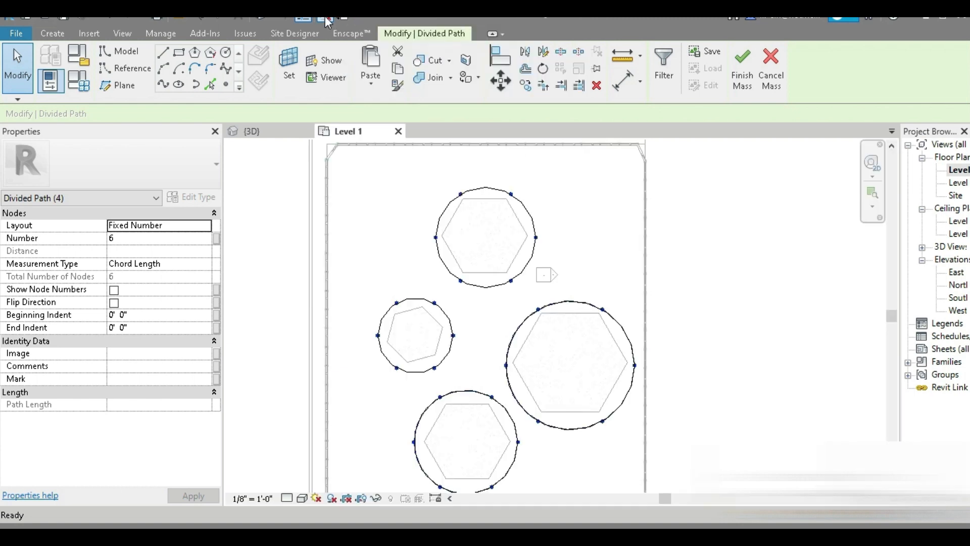
left_click(15, 33)
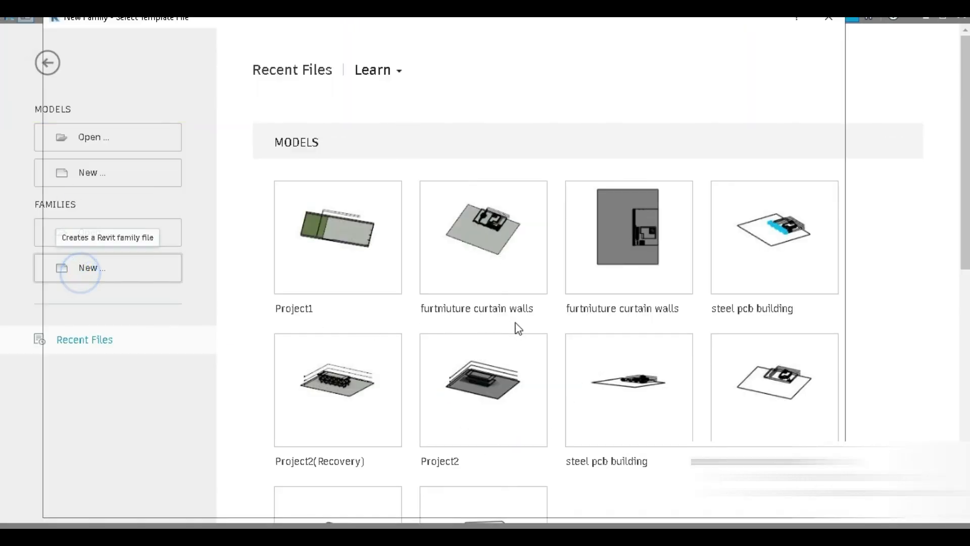
left_click(86, 268)
left_click(407, 347)
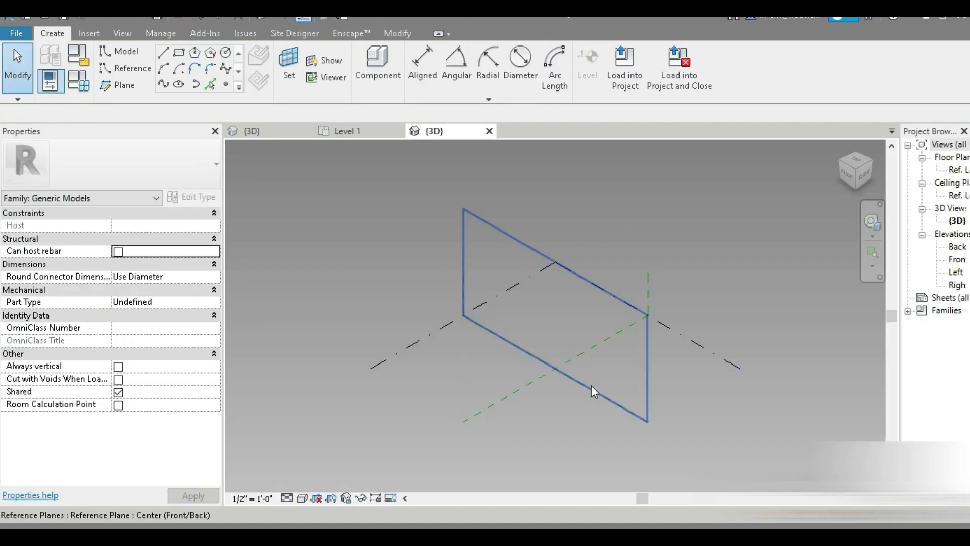
- Draw a 10' vertical model line on the Center (Front/Back) reference plane, starting at the base centre
left_click(590, 386)
left_click(853, 183)
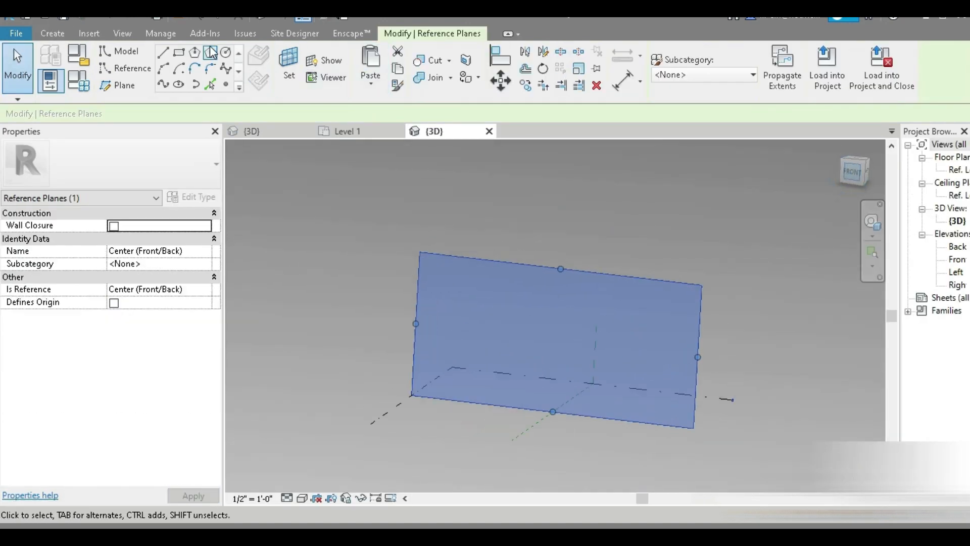
key("l")
key("i")
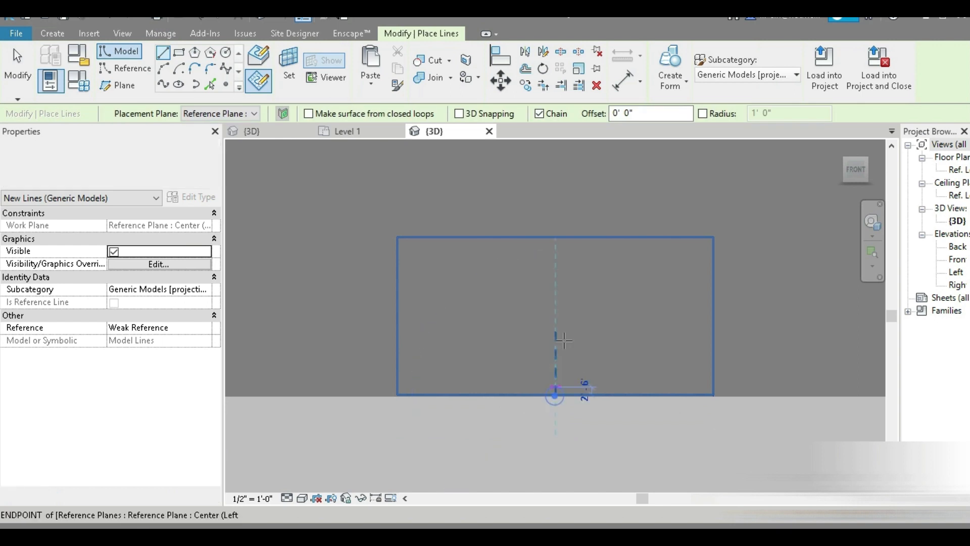
left_click(555, 395)
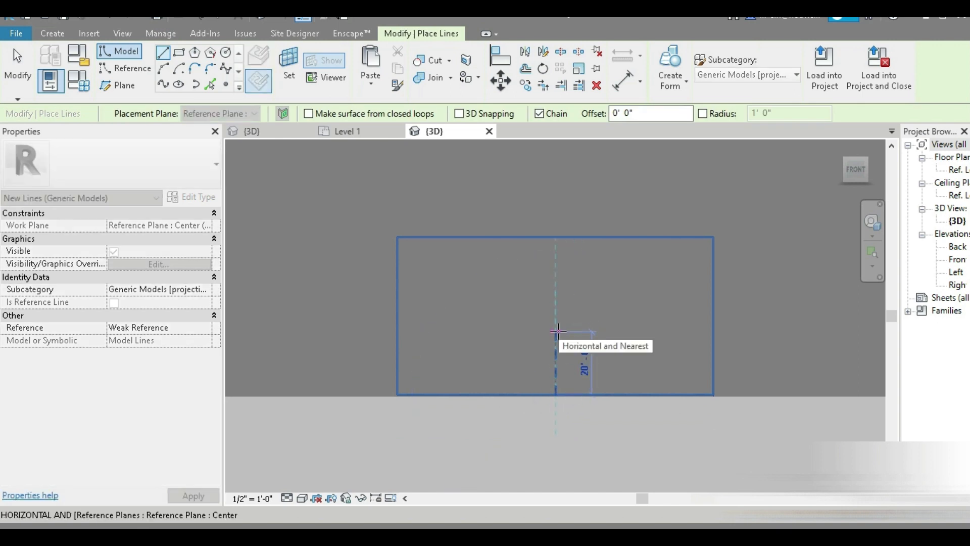
type("10")
key("Return")
scroll(561, 344, "up", 5)
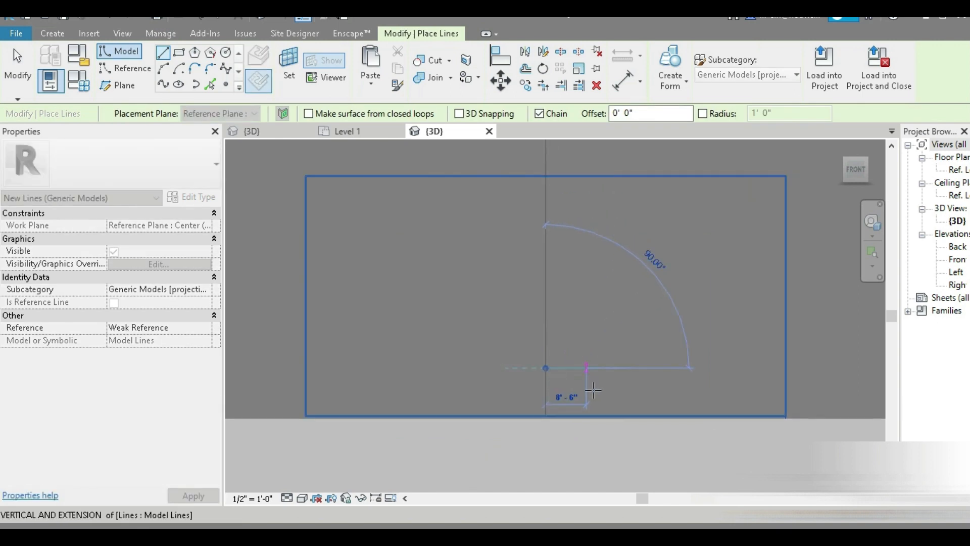
left_click(23, 72)
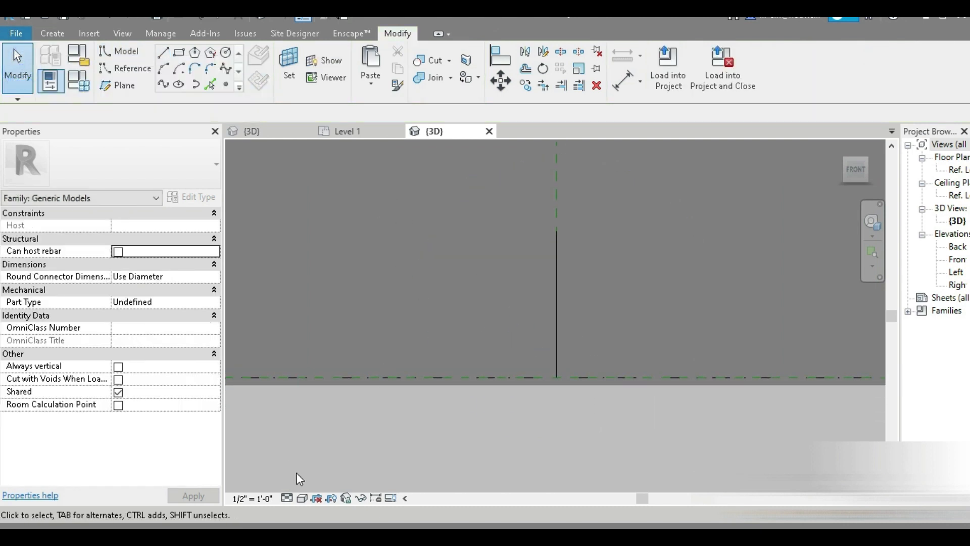
- Adjust the 3D view's visual style and place a reference point on the lower part of the vertical line
left_click(302, 499)
left_click(329, 425)
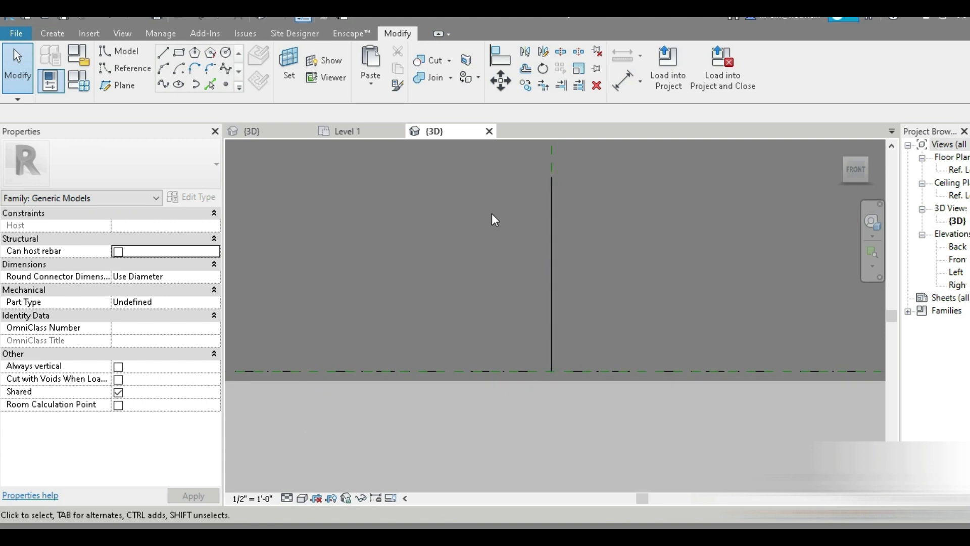
middle_click_drag(493, 216, 412, 327, "shift")
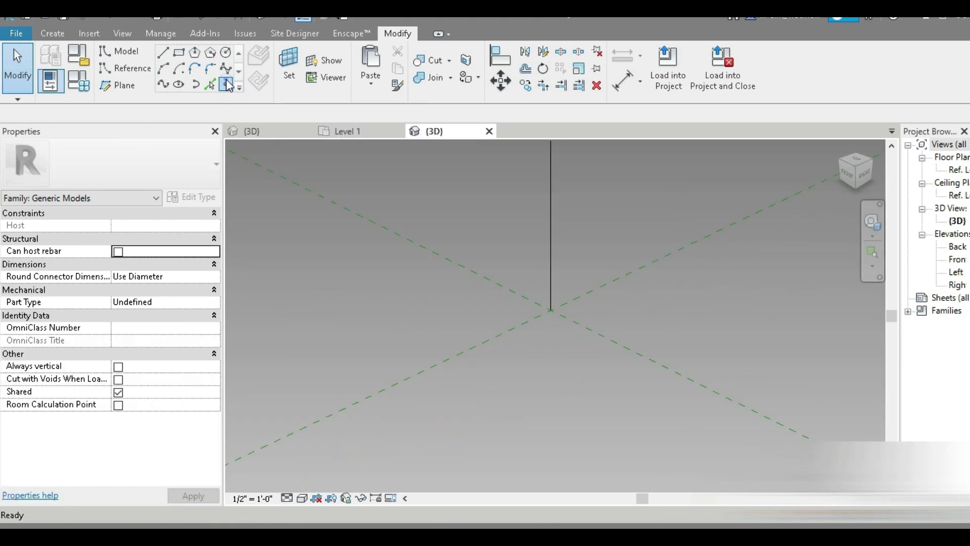
left_click(227, 84)
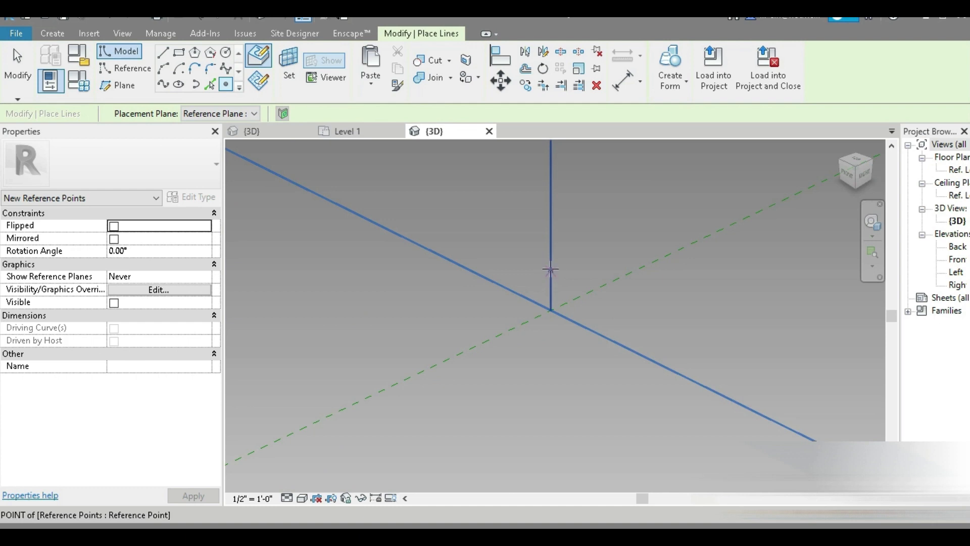
left_click(551, 205)
middle_click_drag(551, 177, 551, 260)
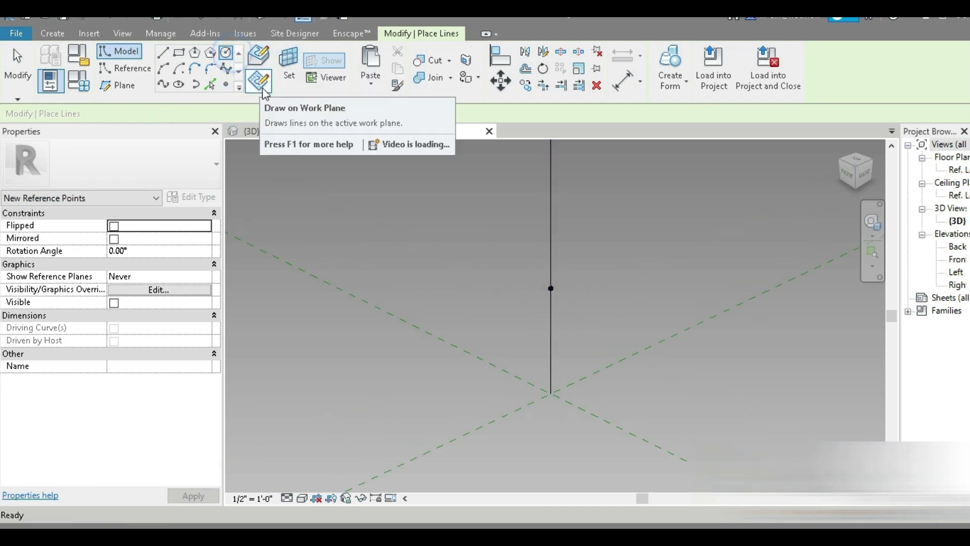
- Draw a circle of about 5" radius on the reference point's work plane, centred on the vertical line
left_click(258, 56)
key("Escape")
key("Escape")
left_click(551, 288)
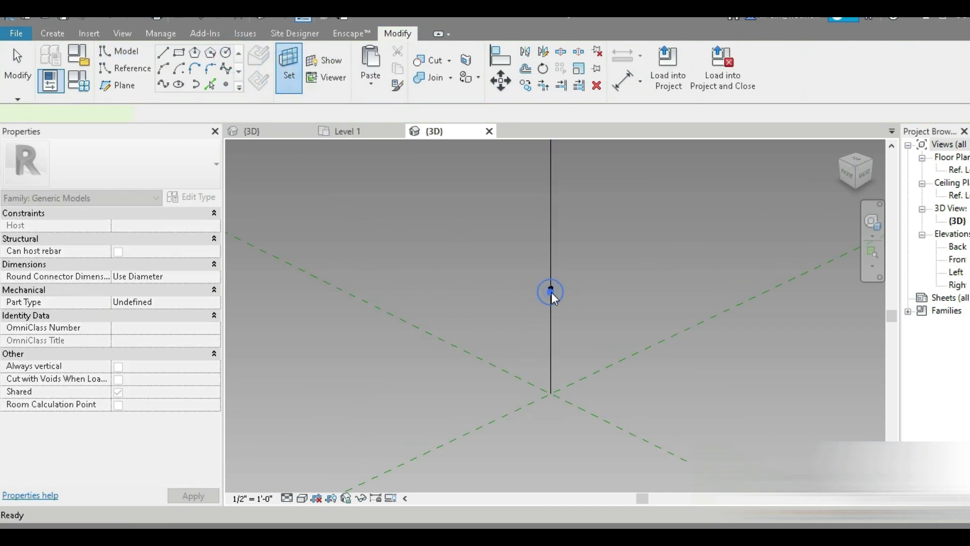
key("Return")
left_click(550, 289)
left_click(563, 297)
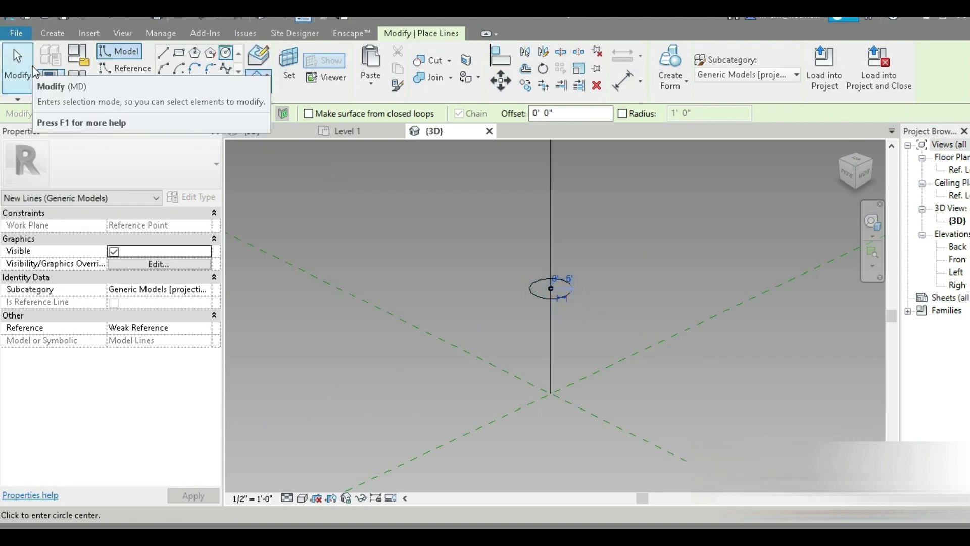
left_click(18, 71)
- Set the radius of the circle around the vertical line to 2.5"
left_click(550, 221)
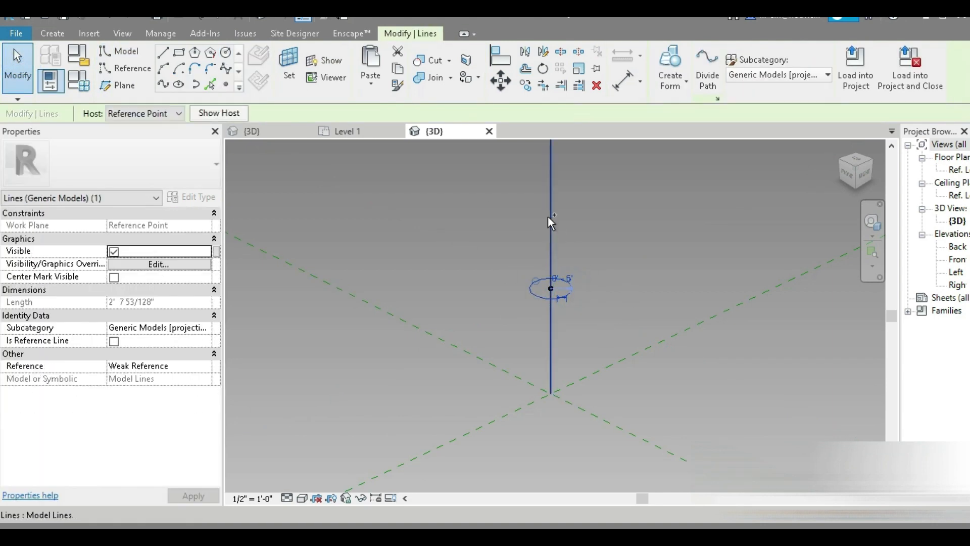
scroll(672, 397, "down", 3)
scroll(636, 362, "up", 5)
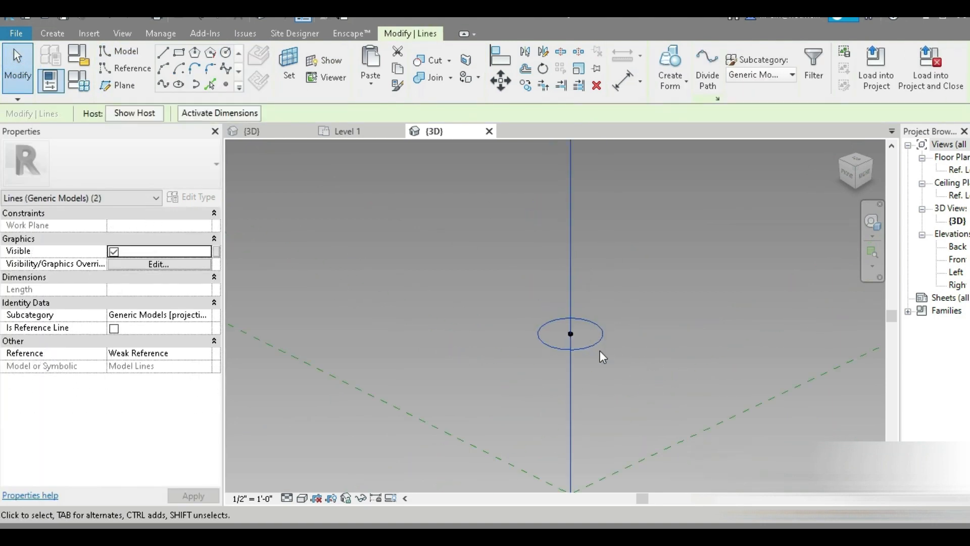
left_click(598, 347)
left_click(595, 330)
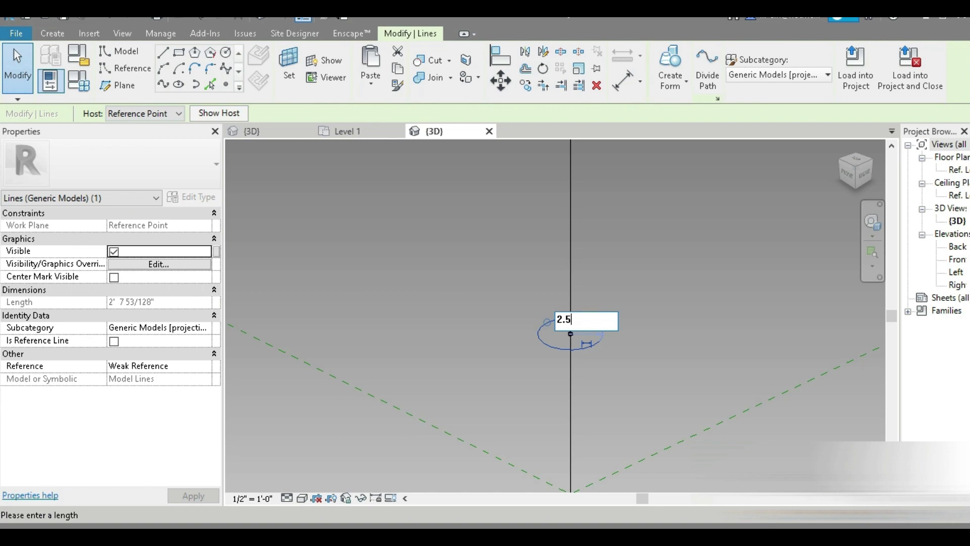
left_click(593, 373)
- Create a solid pole form from the circle and the vertical line as its path
left_click(569, 334)
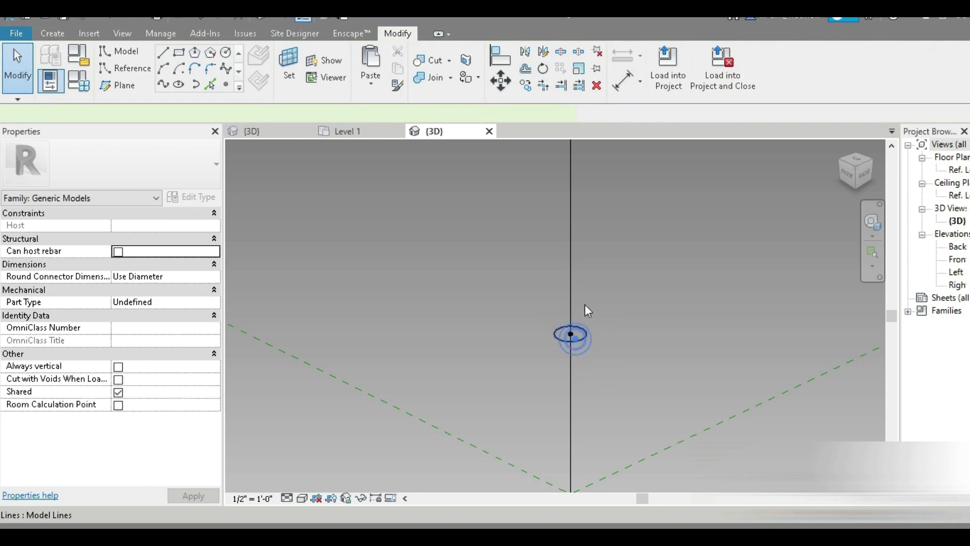
left_click(675, 61)
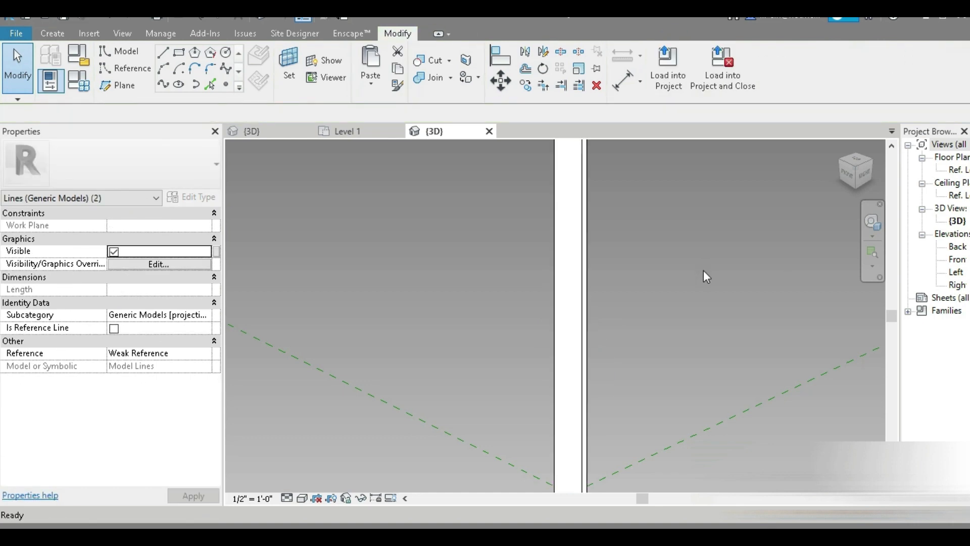
scroll(690, 306, "down", 3)
middle_click_drag(691, 309, 636, 325)
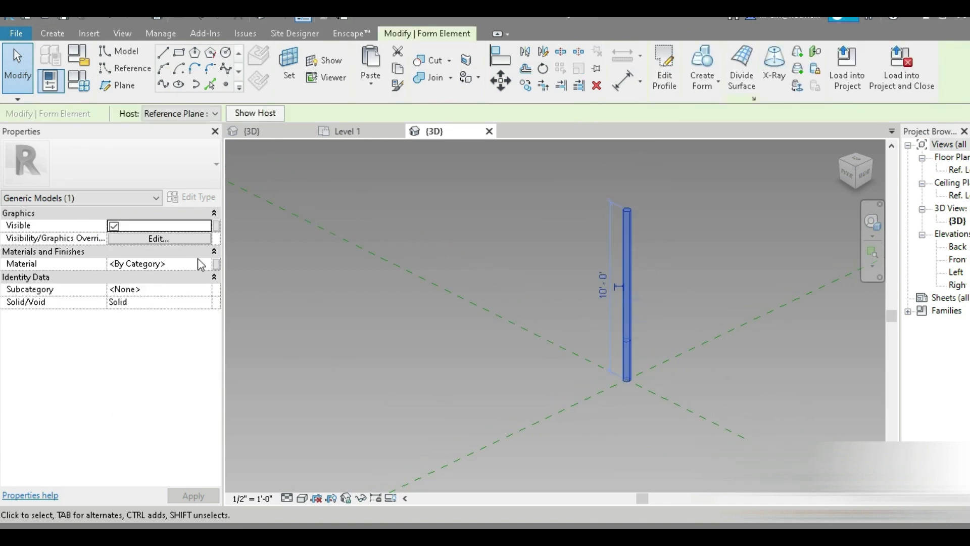
- Assign the library material Glass, White, High Luminance to the pole
left_click(207, 263)
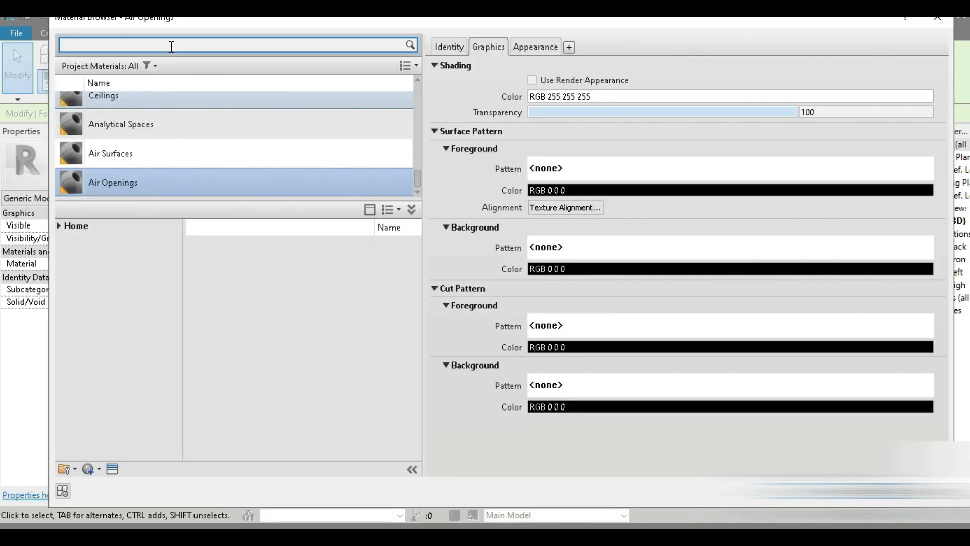
type("light")
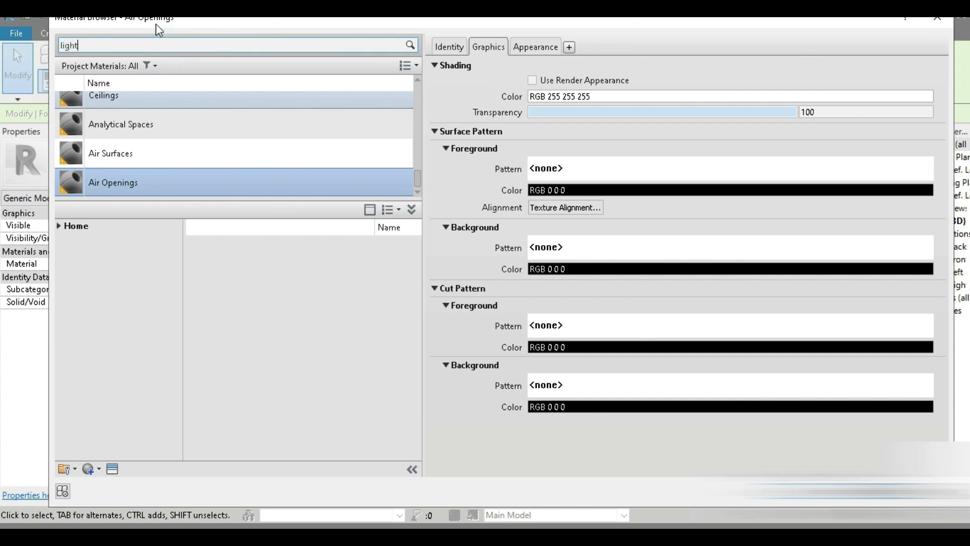
scroll(257, 318, "down", 3)
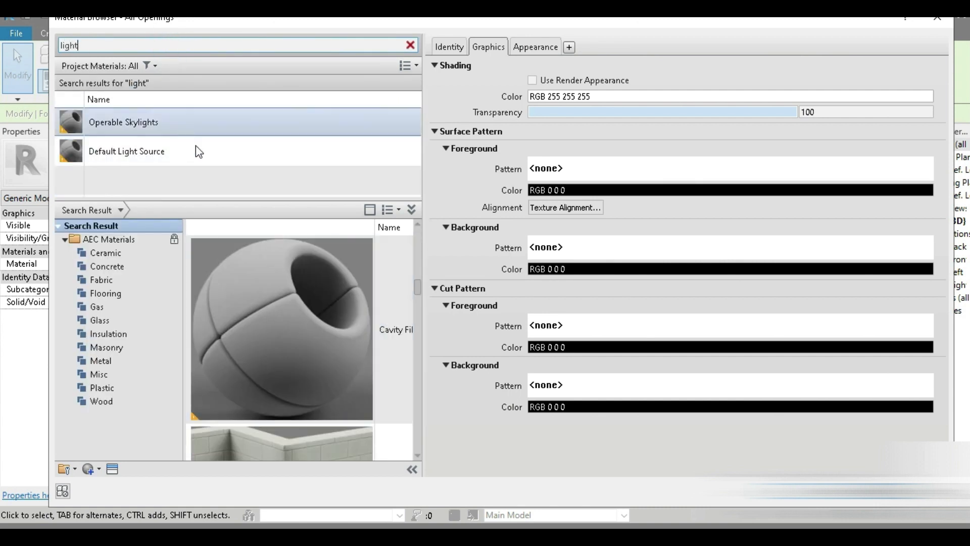
scroll(335, 359, "down", 3)
scroll(336, 356, "down", 4)
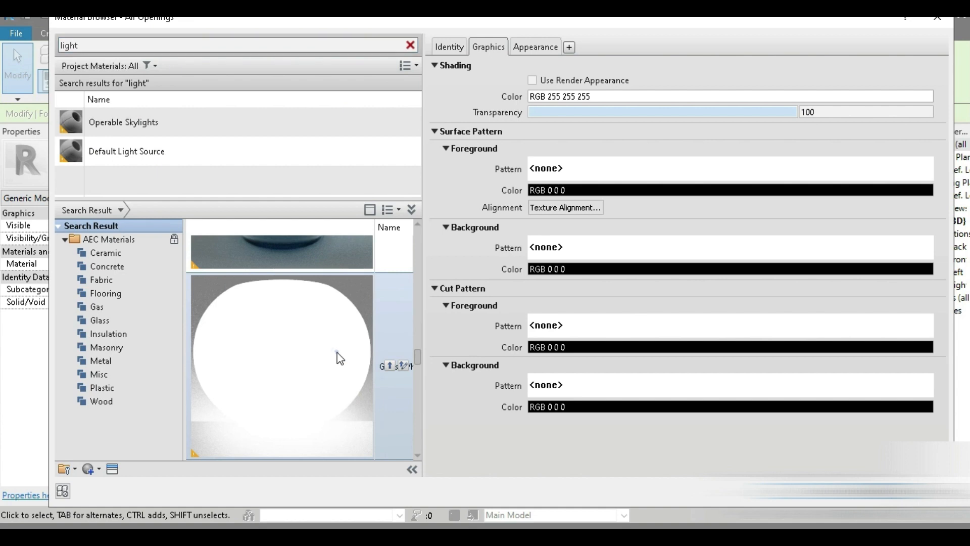
double_click(338, 354)
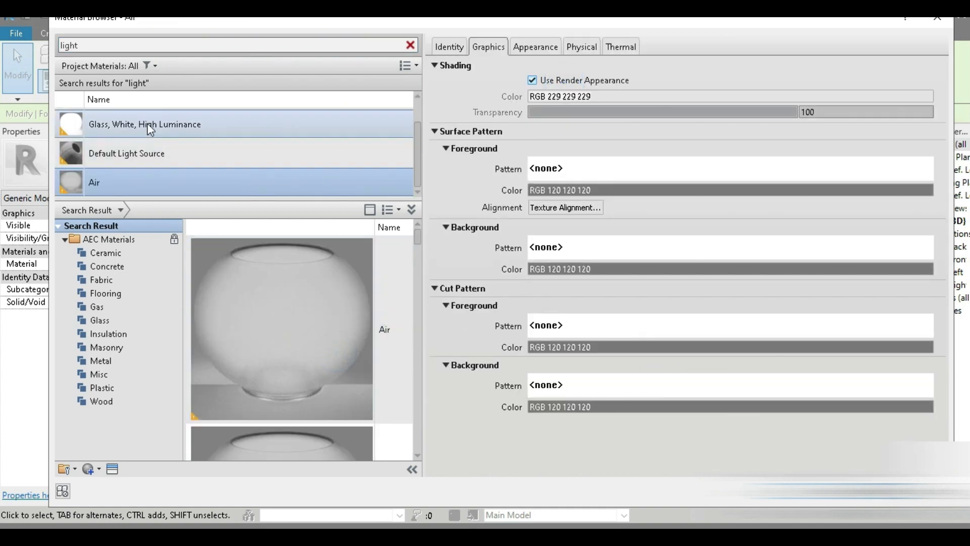
left_click(149, 127)
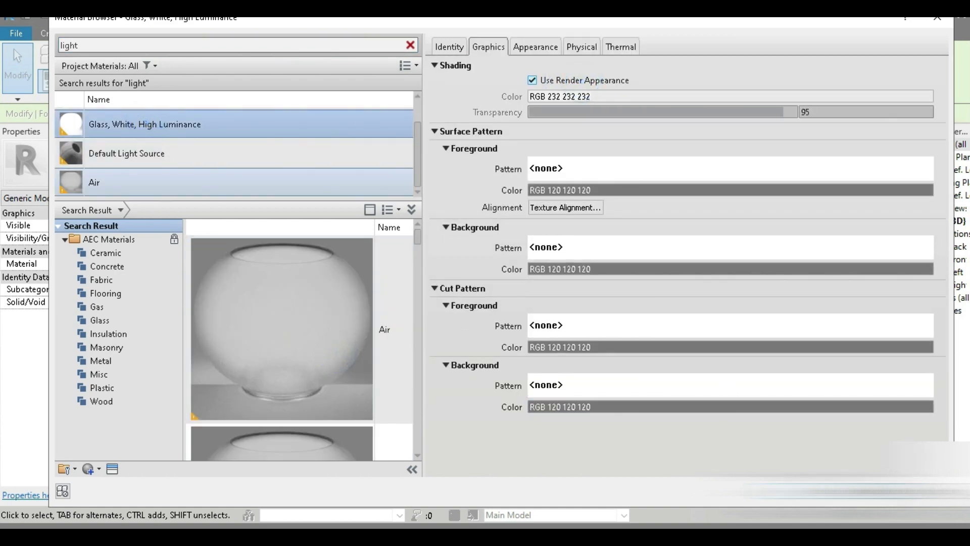
key("Return")
left_click(704, 410)
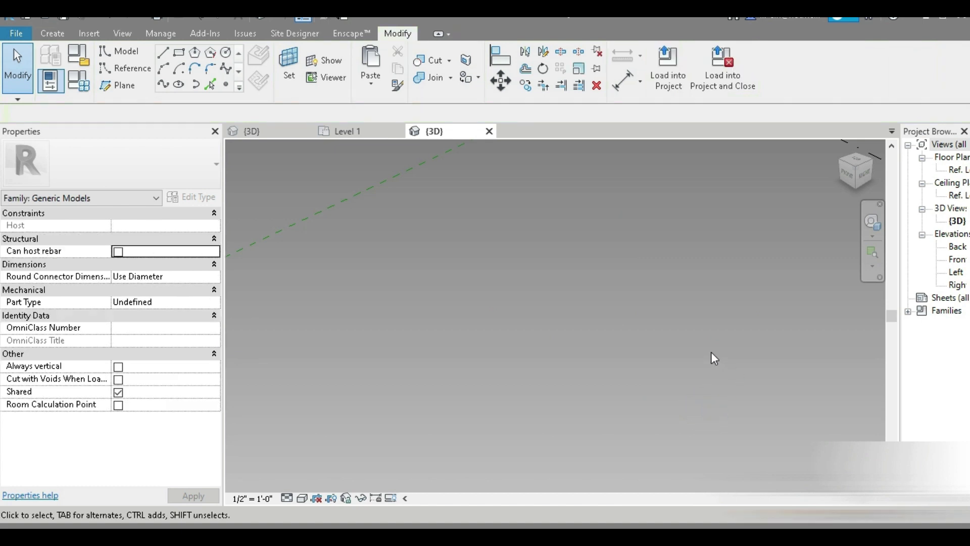
- On the Ref. Level floor plan, draw a circle of about 4 1/4" radius centred on the pole's base
scroll(711, 352, "down", 3)
middle_click_drag(309, 350, 422, 345)
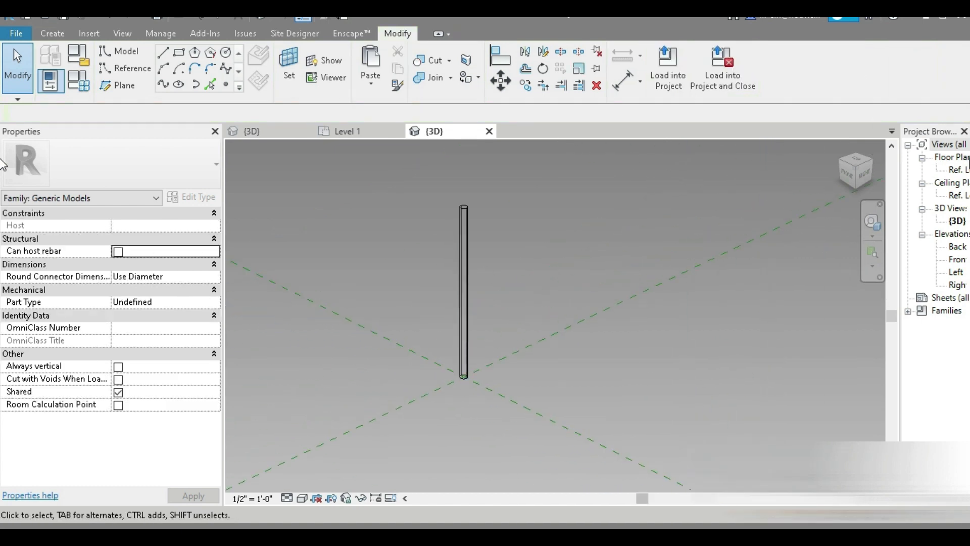
double_click(963, 170)
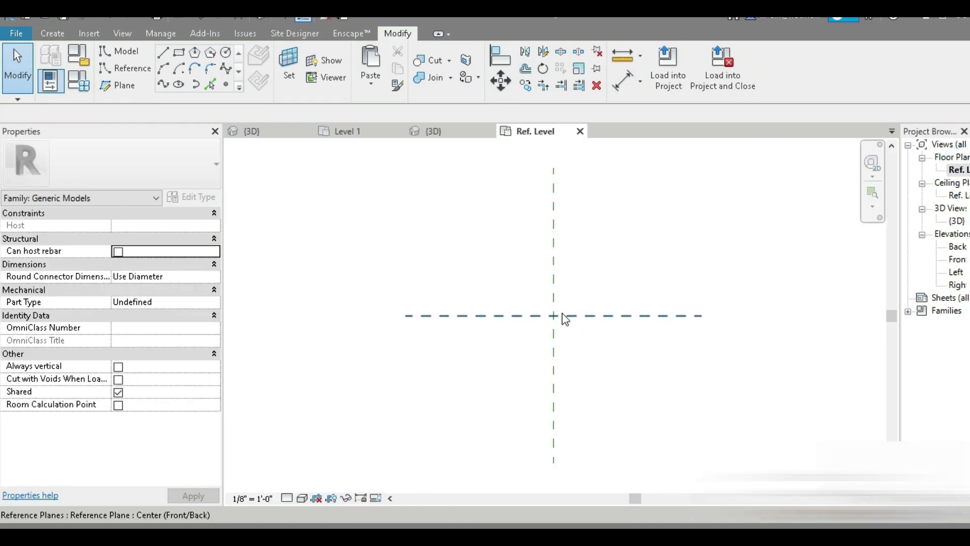
left_click(230, 55)
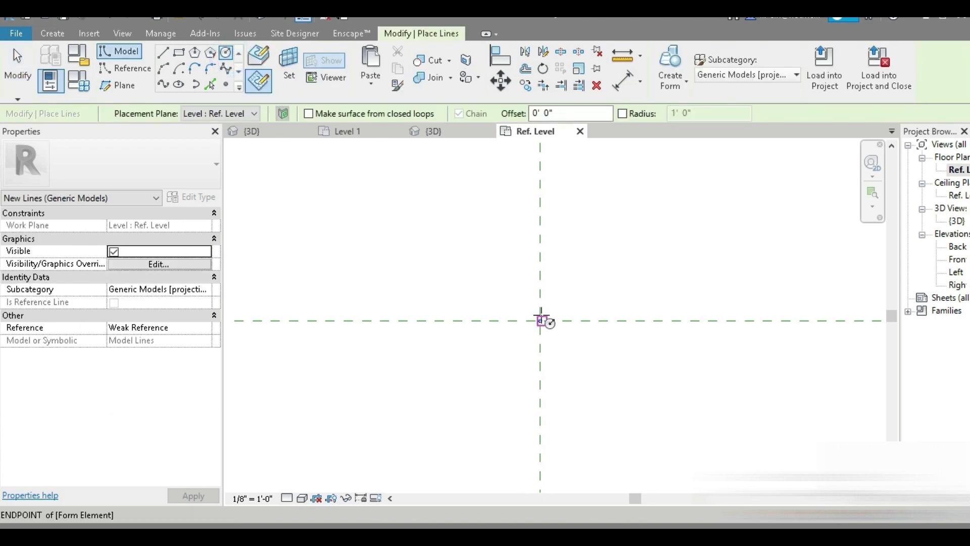
left_click(540, 320)
left_click(552, 324)
scroll(553, 325, "up", 5)
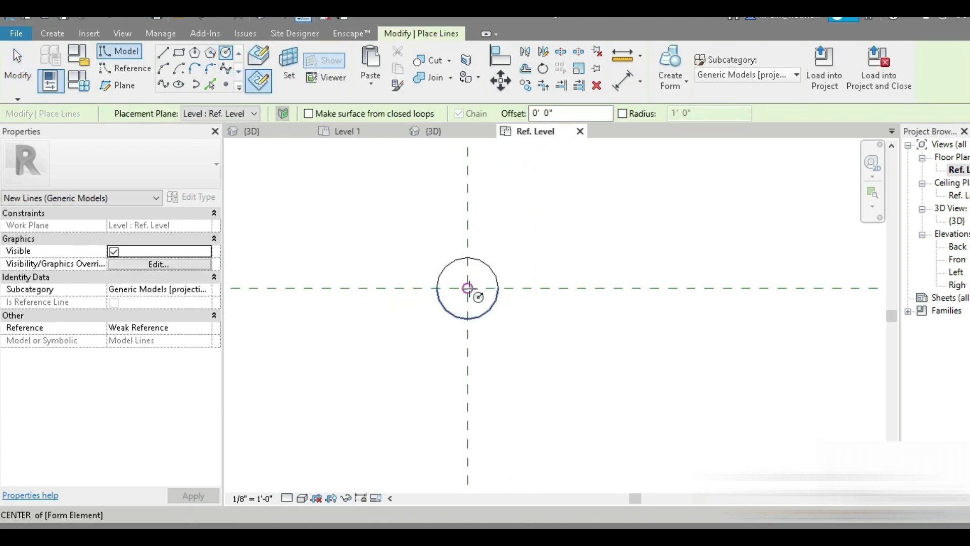
left_click(468, 288)
left_click(503, 326)
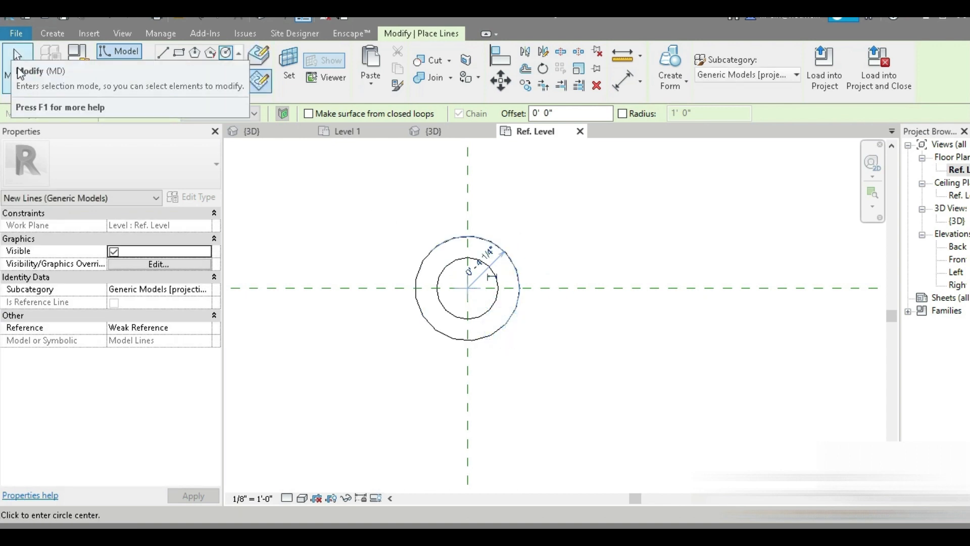
left_click(19, 74)
- In the 3D view, create a solid cylinder form from the outer circle around the pole's base
left_click(253, 18)
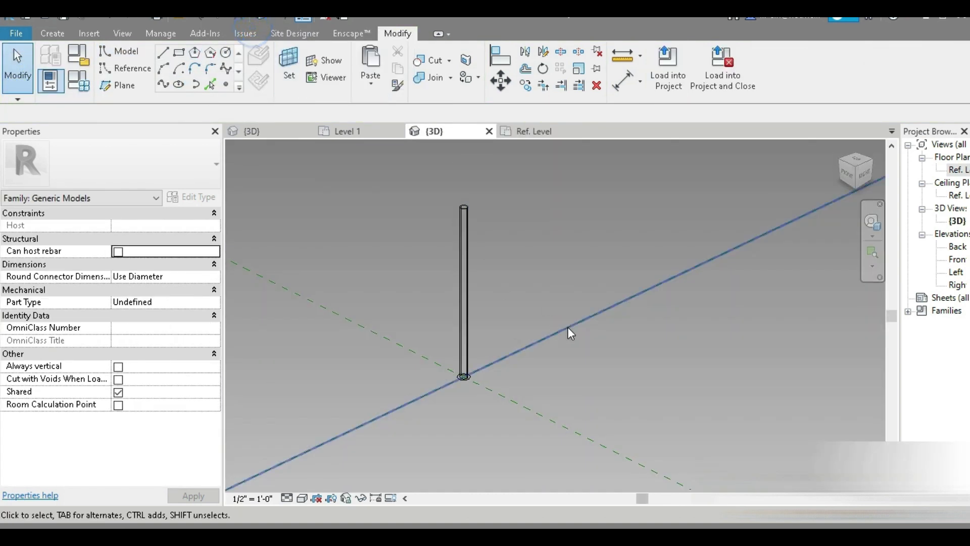
scroll(453, 388, "up", 4)
left_click(489, 349)
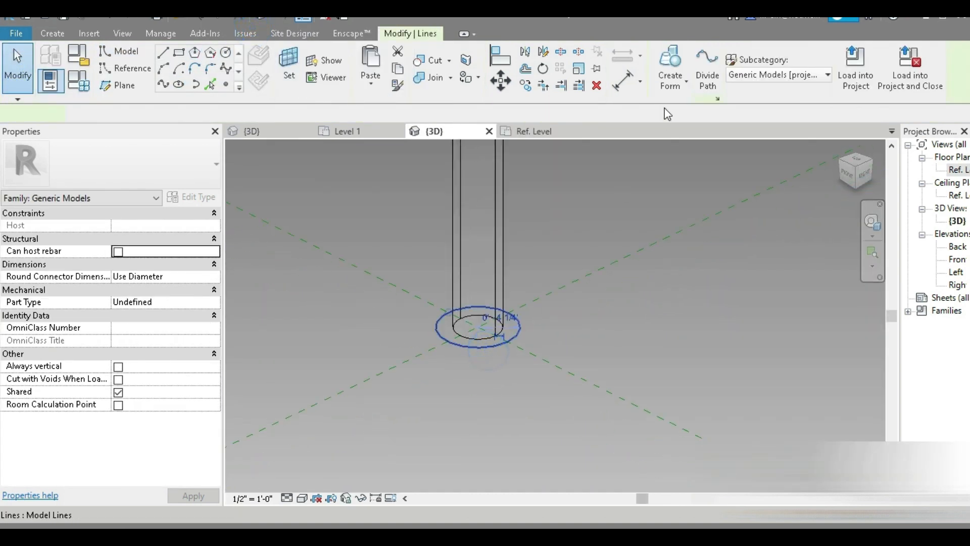
left_click(672, 58)
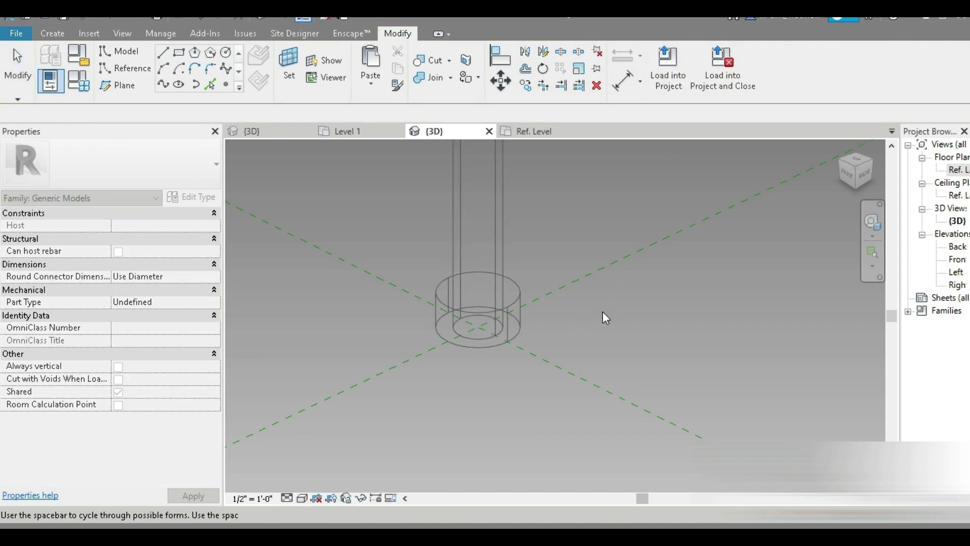
left_click(477, 285)
- Raise the top face of the base cylinder so it stands about 5' 2" high around the pole
left_click_drag(489, 253, 490, 159)
scroll(494, 291, "down", 3)
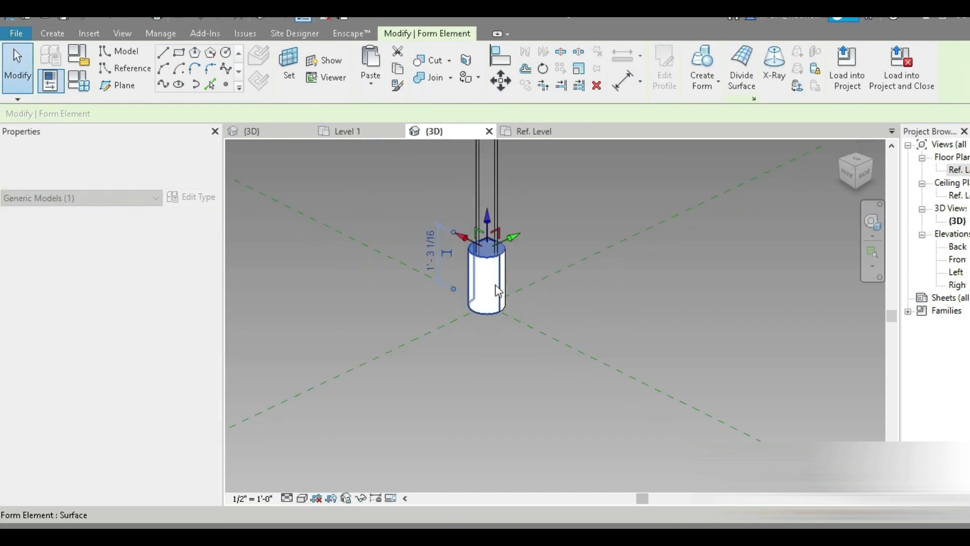
middle_click_drag(496, 290, 504, 438)
left_click_drag(493, 368, 526, 212)
left_click(559, 281)
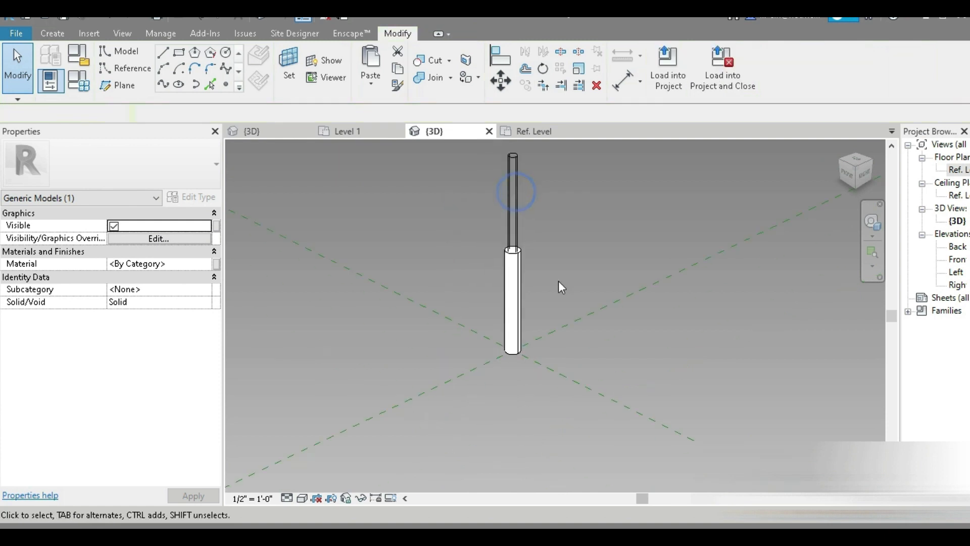
scroll(543, 374, "up", 2)
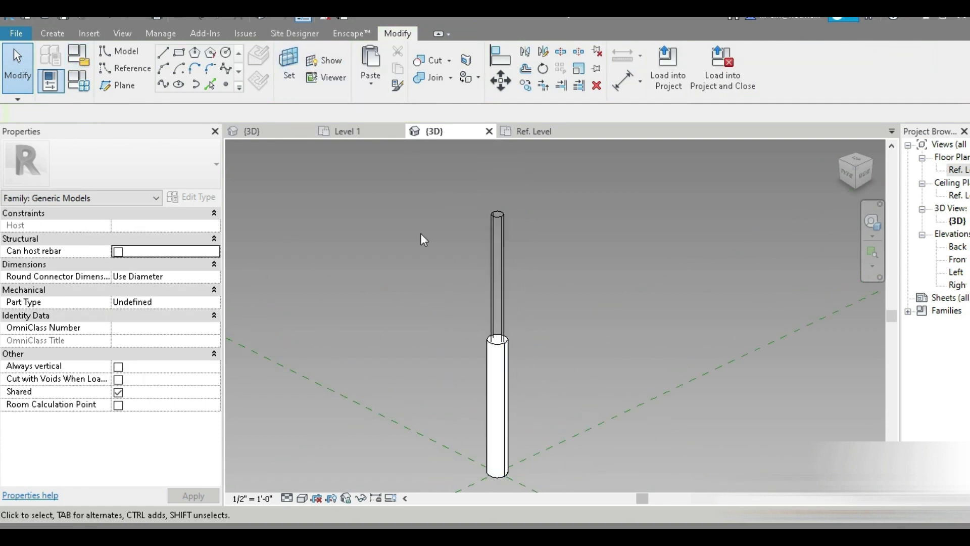
- Open material selection for the base cylinder and create a new material named mesh
left_click(502, 411)
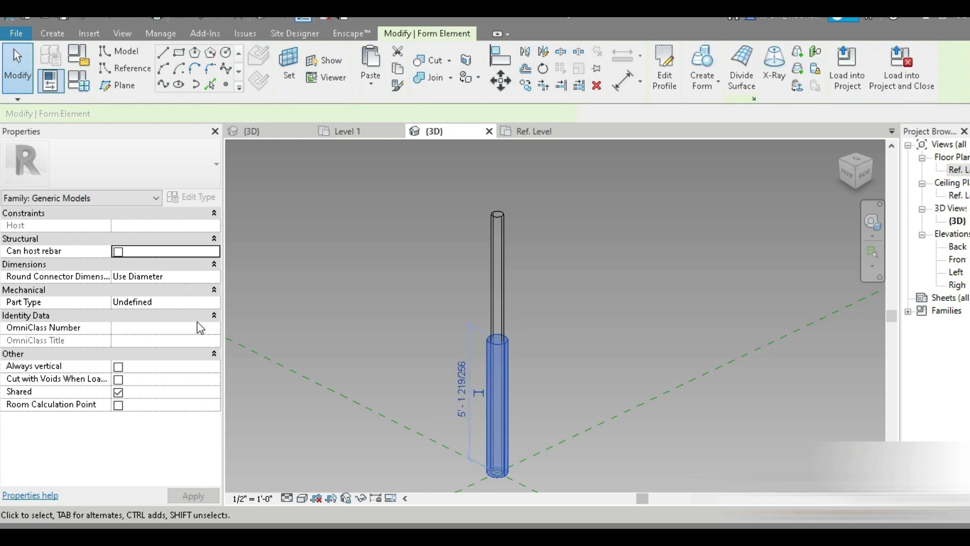
left_click(207, 264)
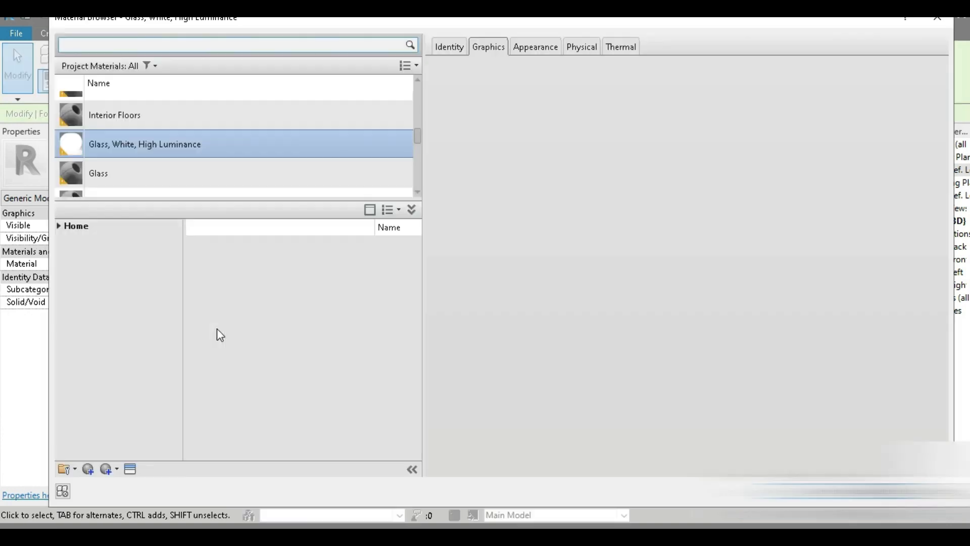
scroll(199, 125, "down", 1)
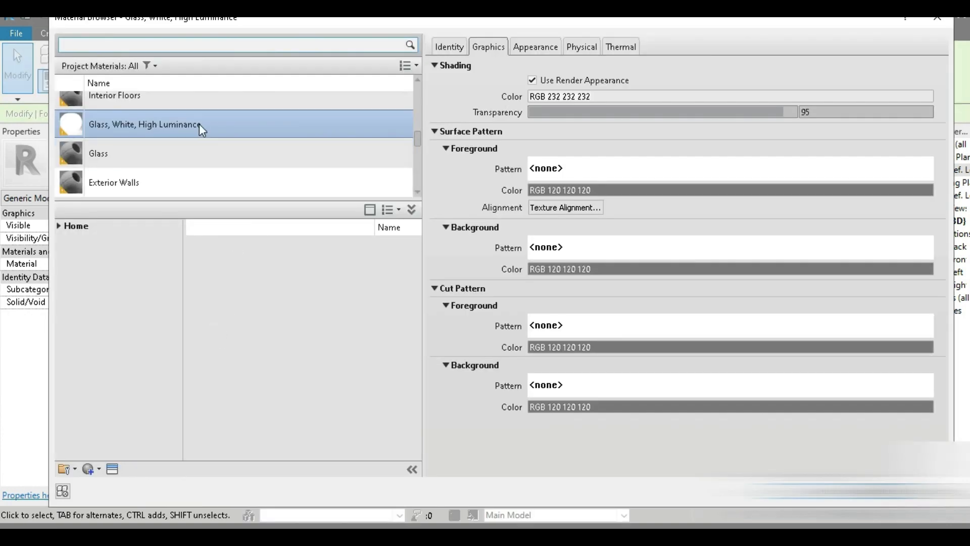
left_click(101, 480)
right_click(110, 143)
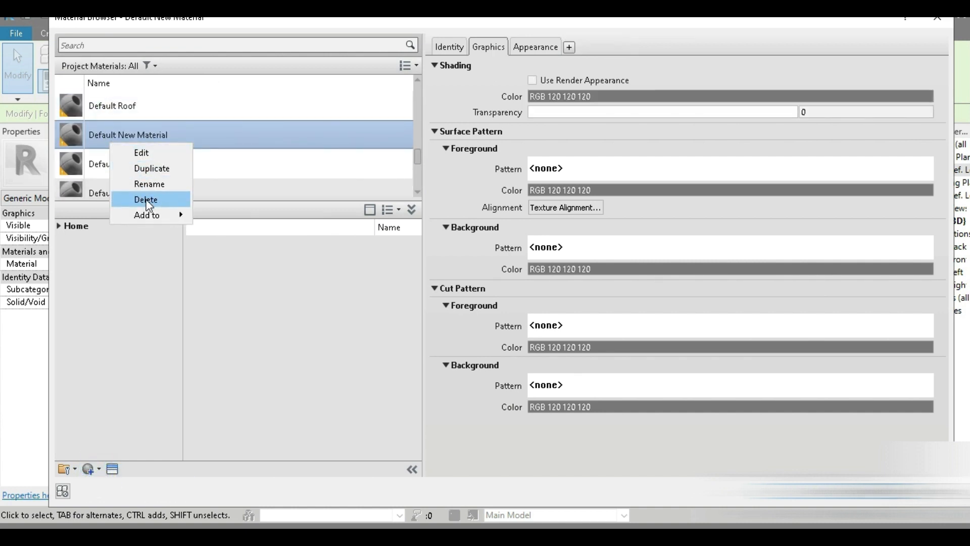
left_click(150, 185)
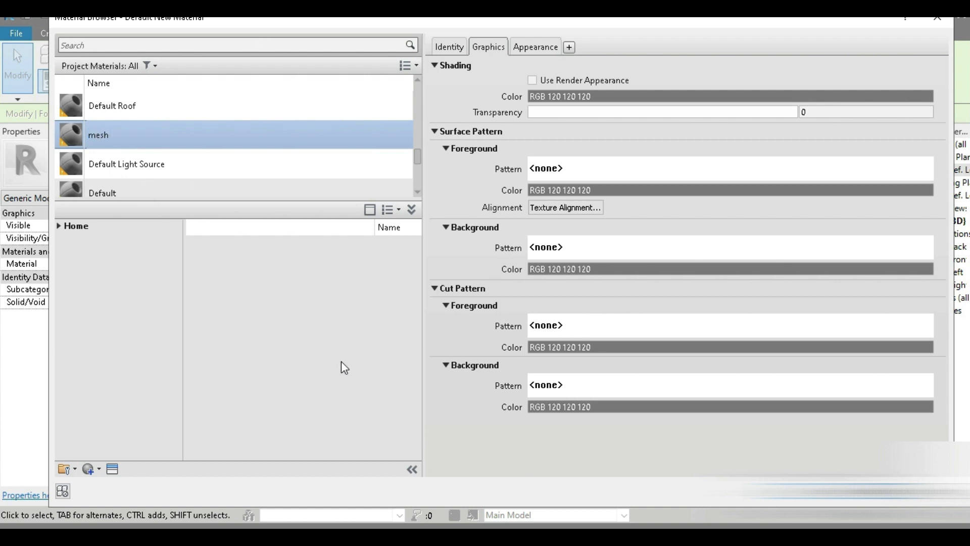
- Give the mesh material the Brass Mesh - Holes Large appearance from the Metal category of the Appearance Library
left_click(111, 469)
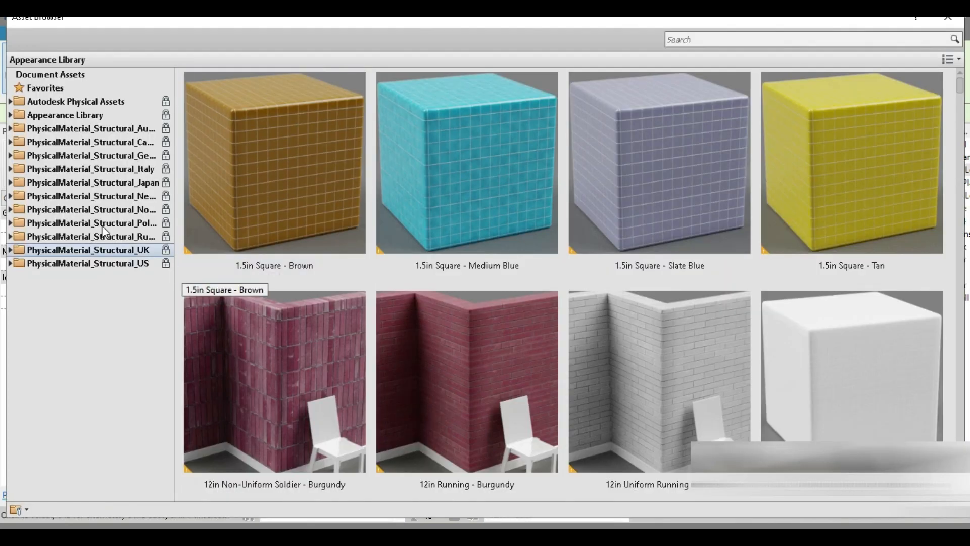
left_click(9, 115)
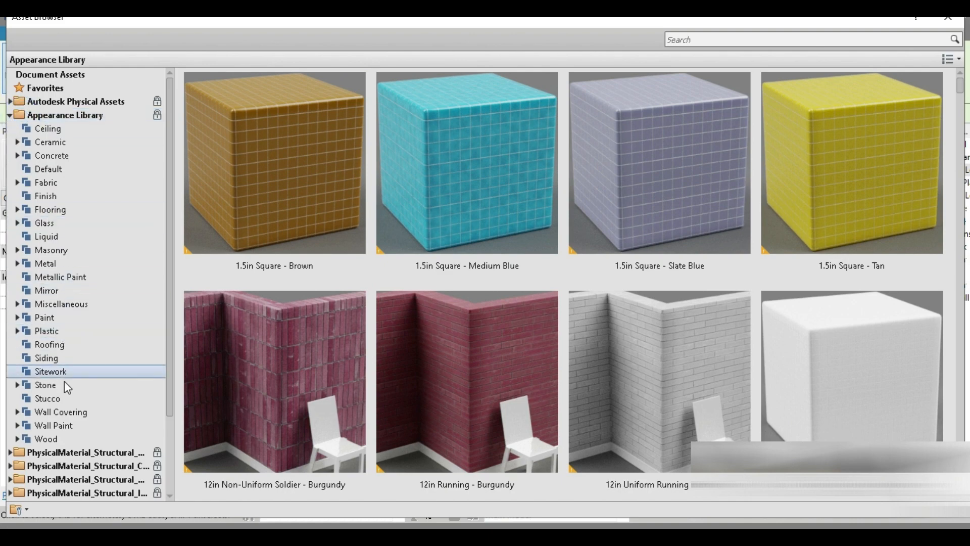
left_click(55, 262)
scroll(656, 284, "down", 10)
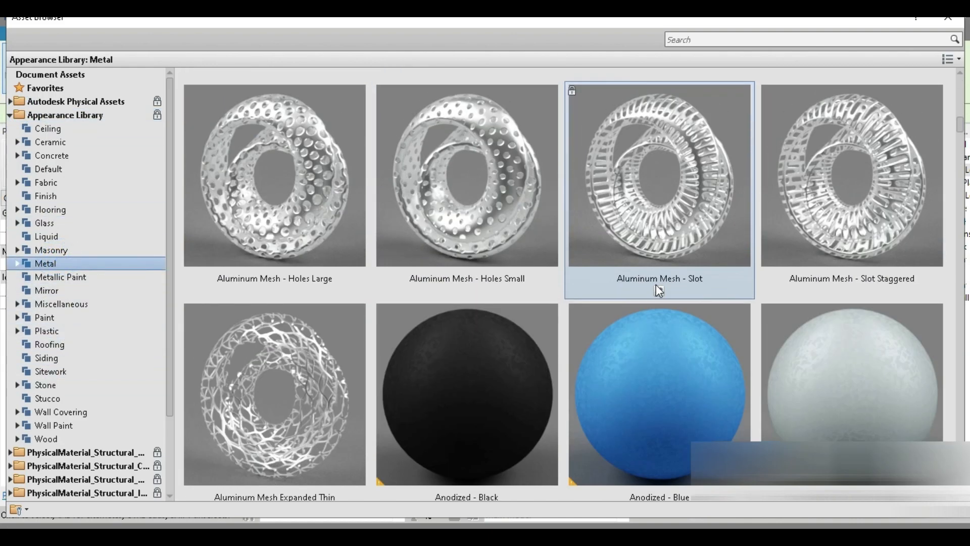
scroll(656, 288, "down", 1)
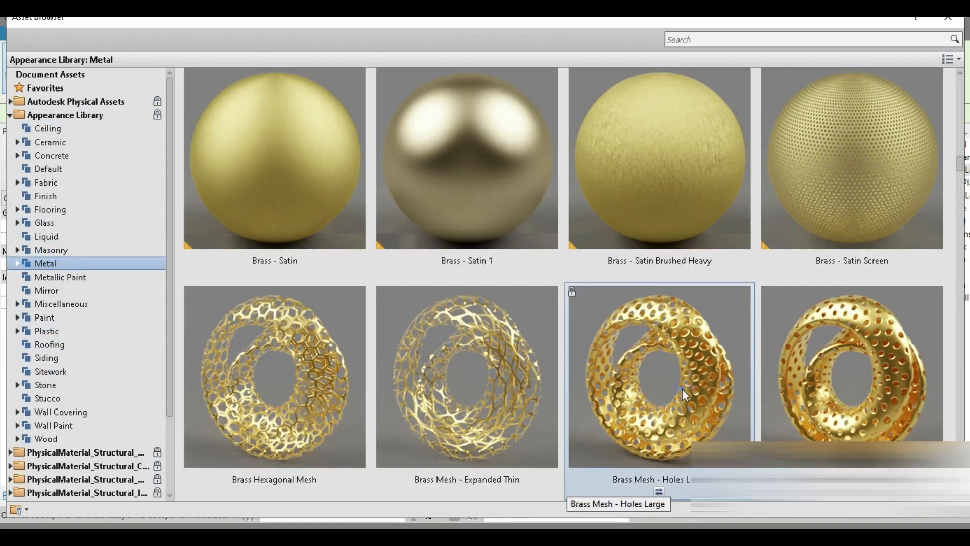
left_click(655, 497)
left_click(948, 18)
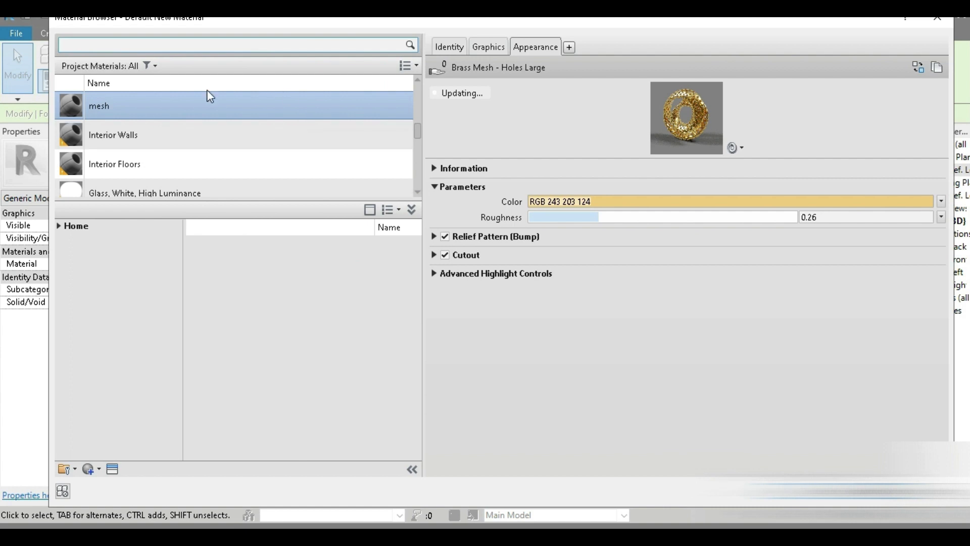
- Assign the mesh material to the base cylinder and deselect it
left_click(109, 104)
key("Return")
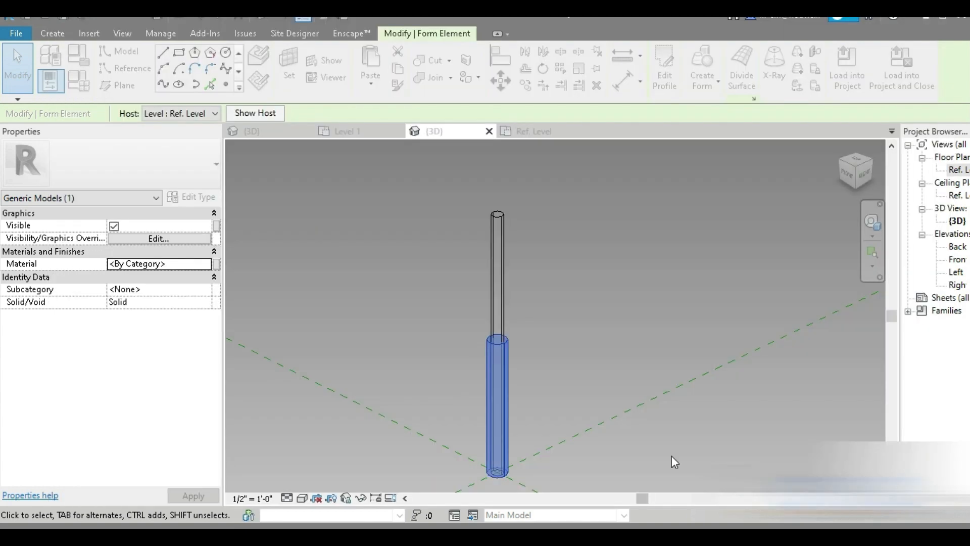
left_click(582, 333)
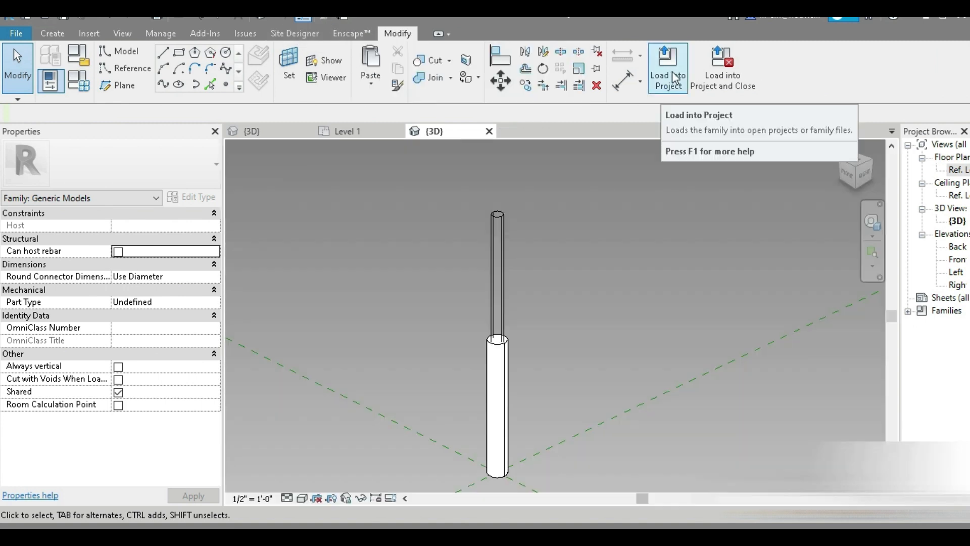
- Load the light-pole family into Project1.rvt and place one pole on a division point of each of the four circles
left_click(675, 79)
left_click(403, 450)
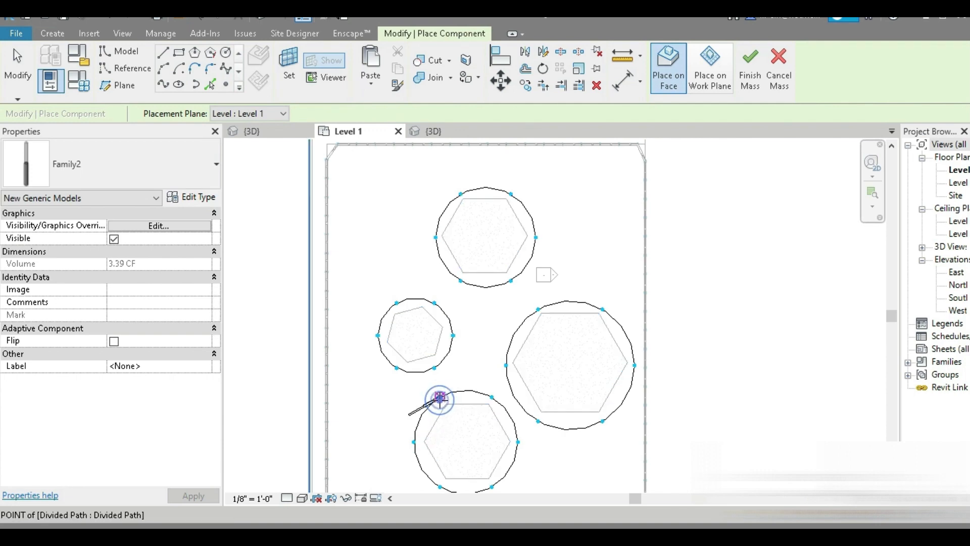
left_click(435, 368)
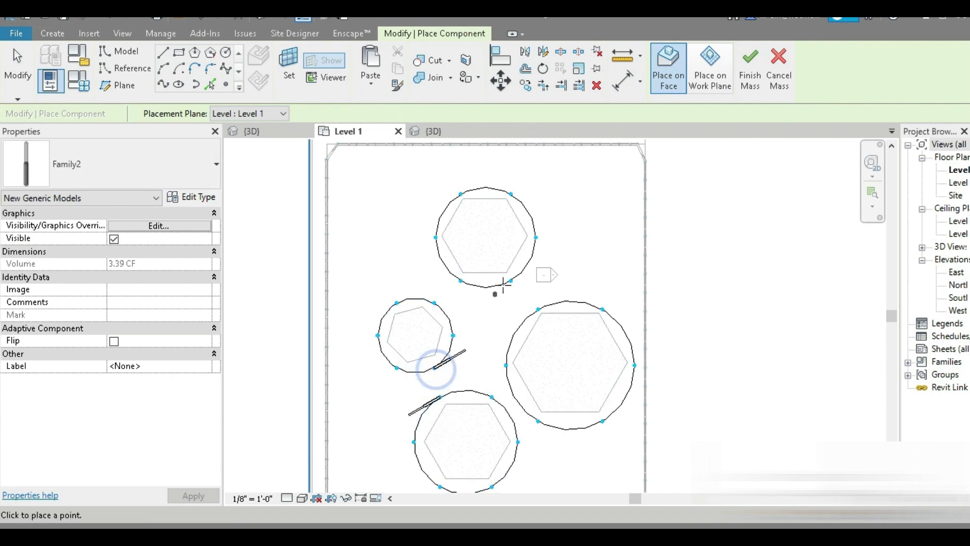
left_click(511, 280)
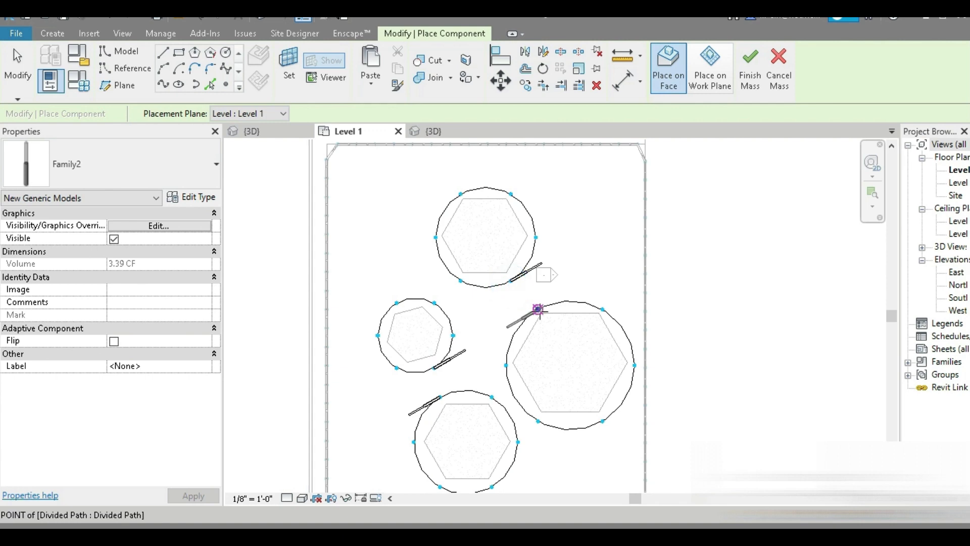
left_click(538, 308)
- Turn on Always vertical for the light-pole family and reload it into Project1.rvt
left_click(440, 131)
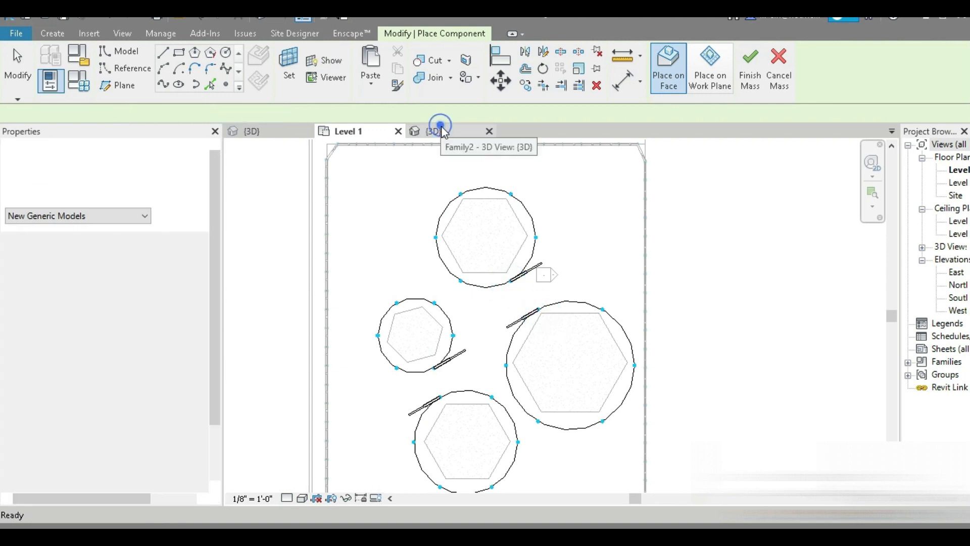
key("Escape")
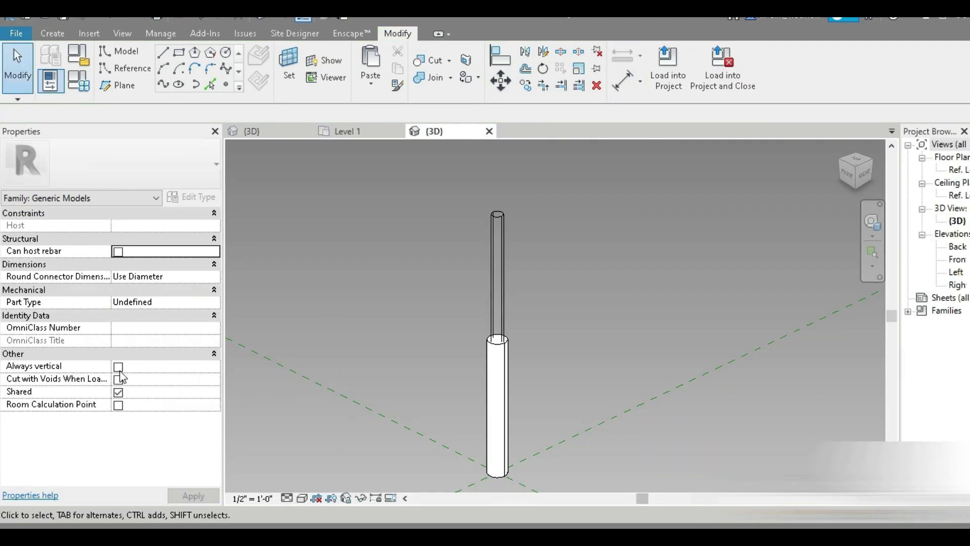
left_click(118, 366)
left_click(672, 76)
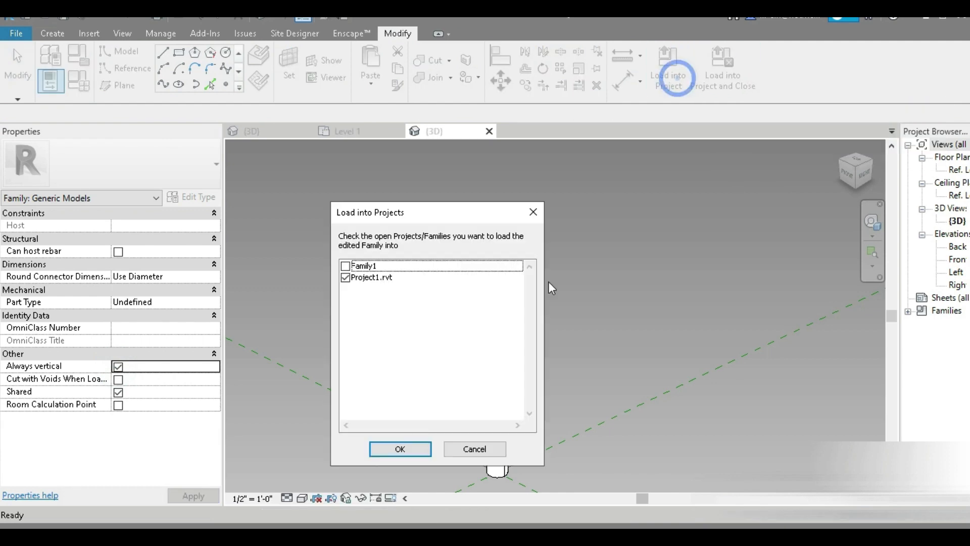
left_click(421, 451)
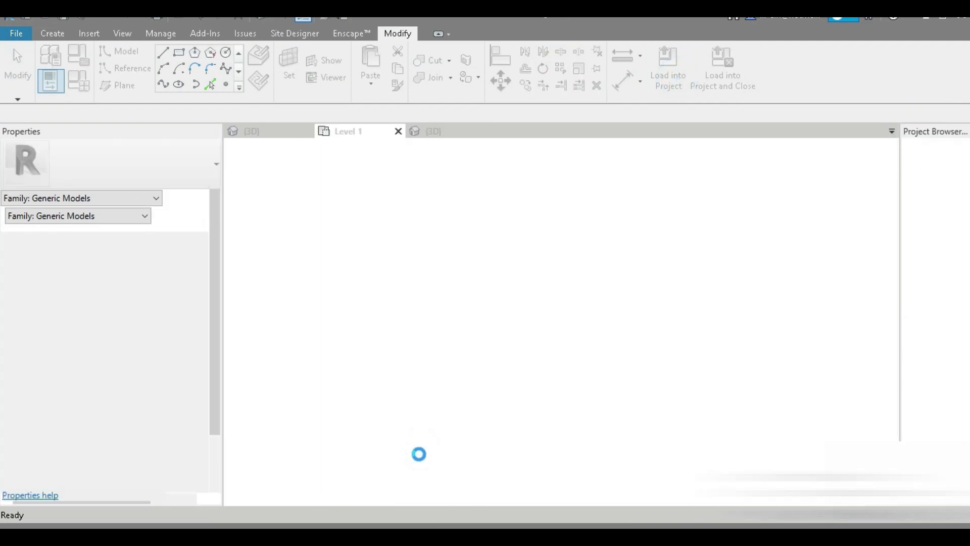
left_click(396, 246)
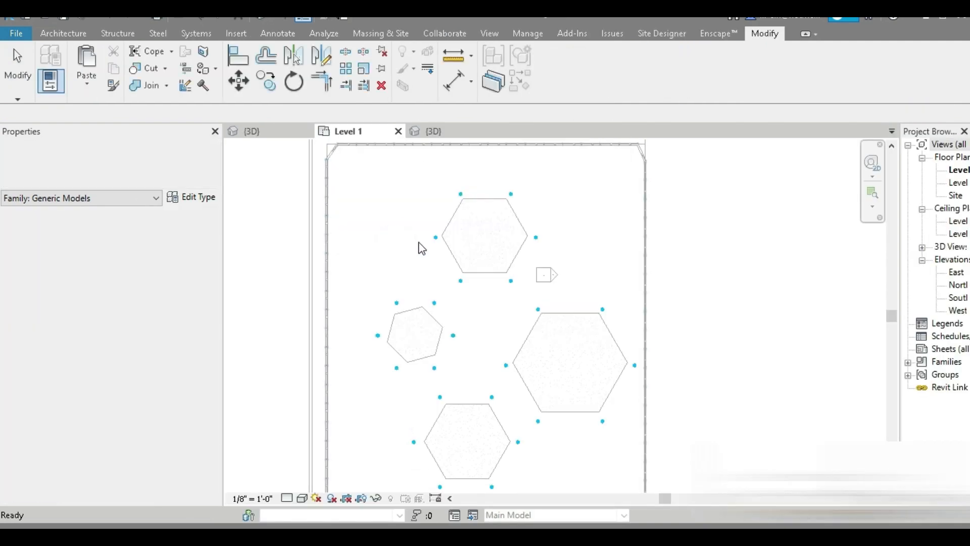
left_click(441, 132)
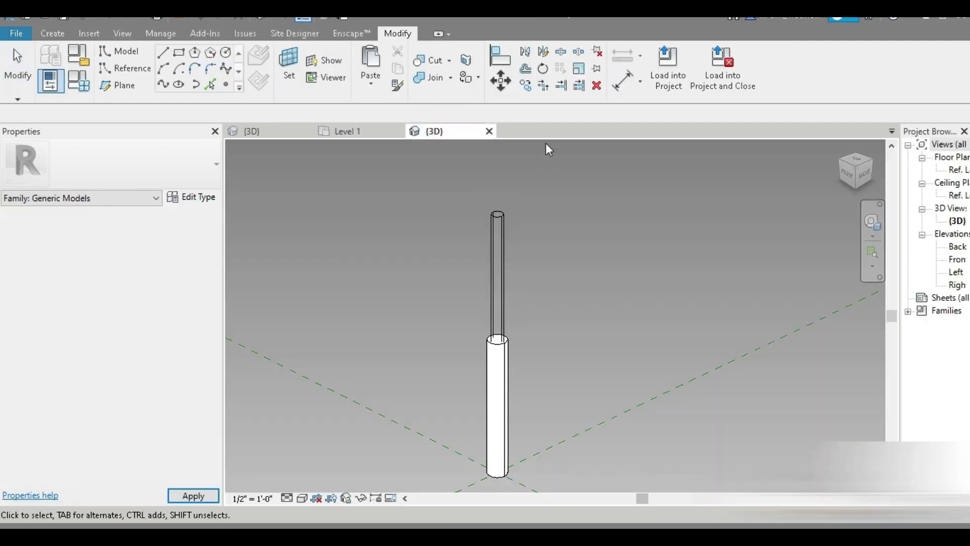
left_click(666, 68)
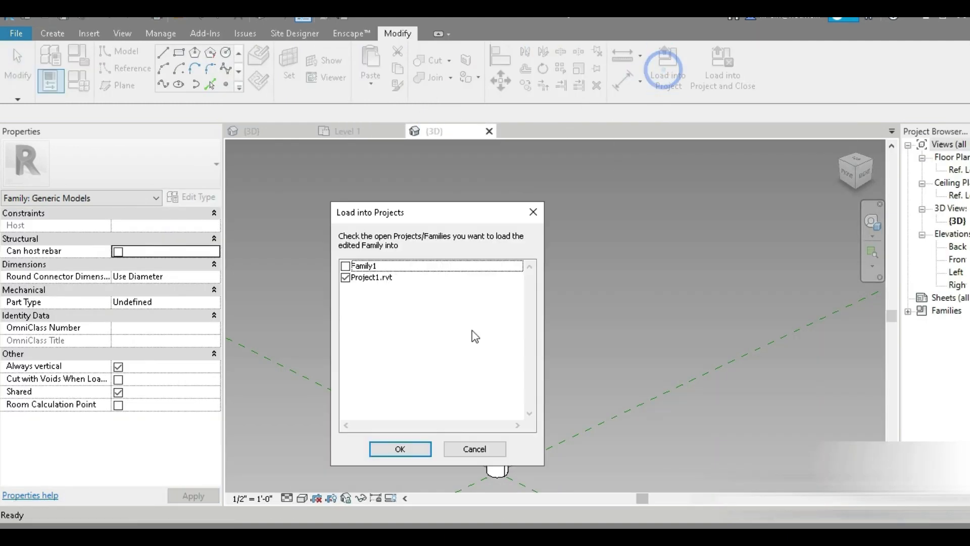
left_click(400, 450)
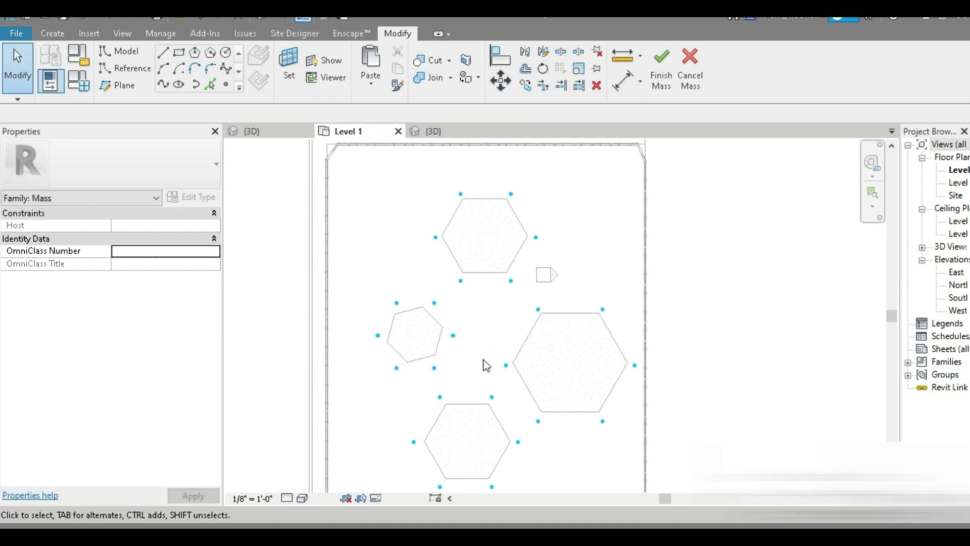
- In the project's 3D view, select the placed light poles and repeat them around all points of the four divided circles
left_click(272, 19)
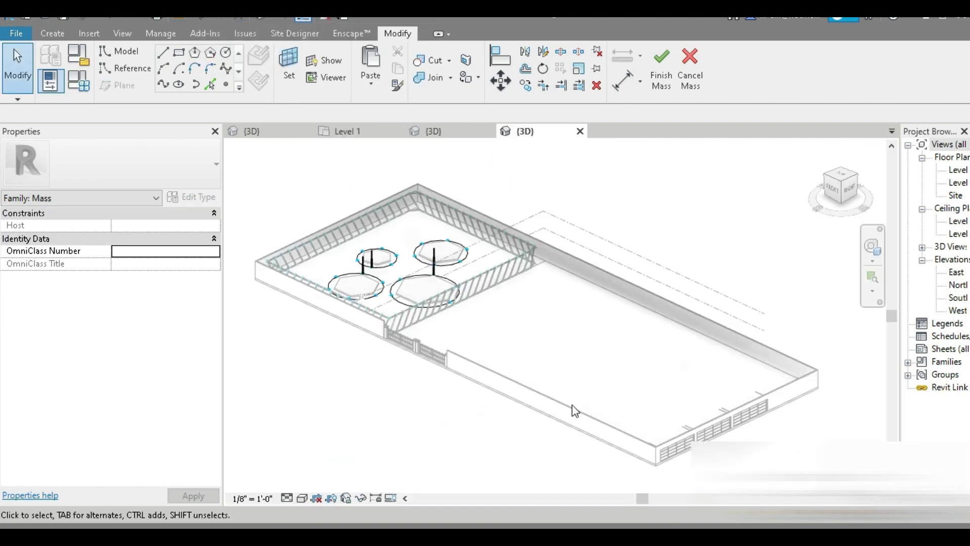
scroll(434, 292, "up", 5)
middle_click_drag(434, 292, 593, 335)
scroll(535, 340, "up", 4)
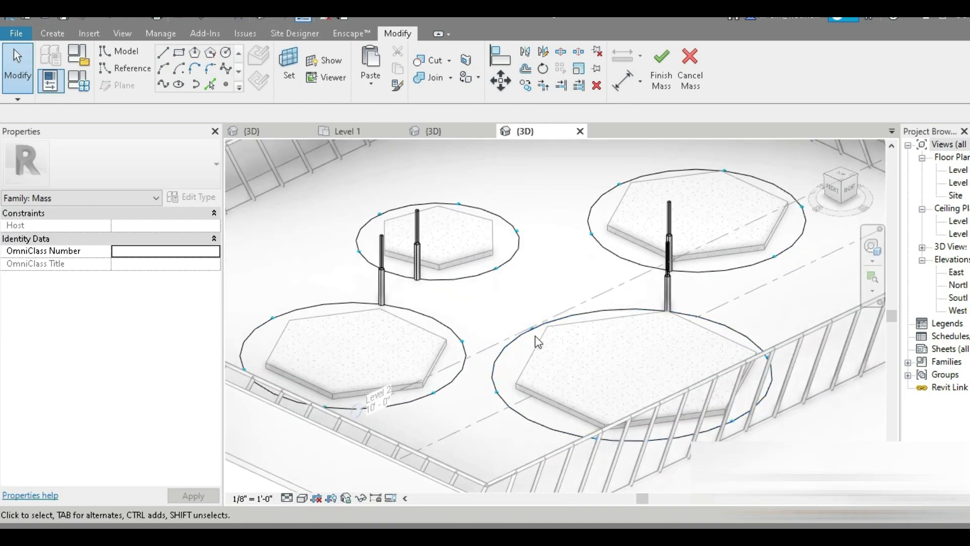
left_click(611, 303)
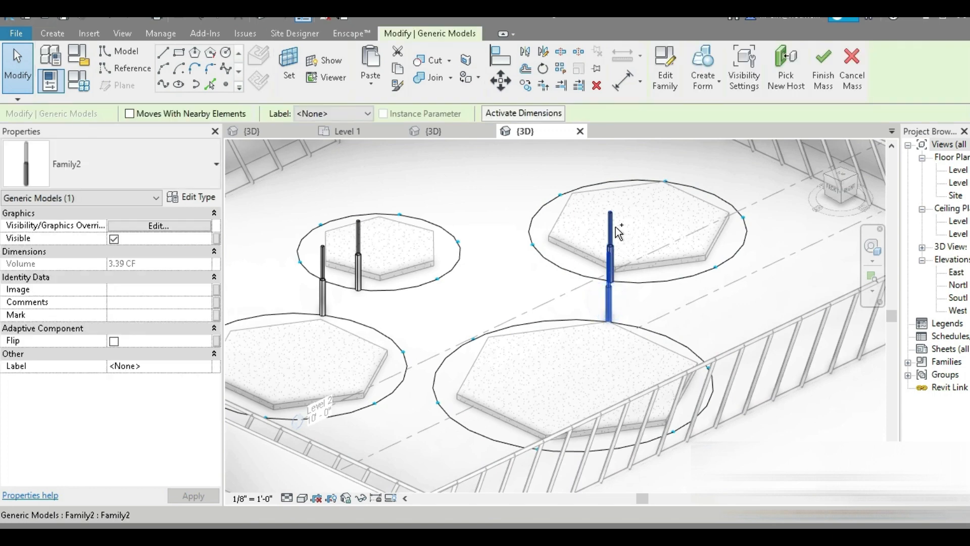
left_click(362, 267, "ctrl")
left_click(325, 292, "ctrl")
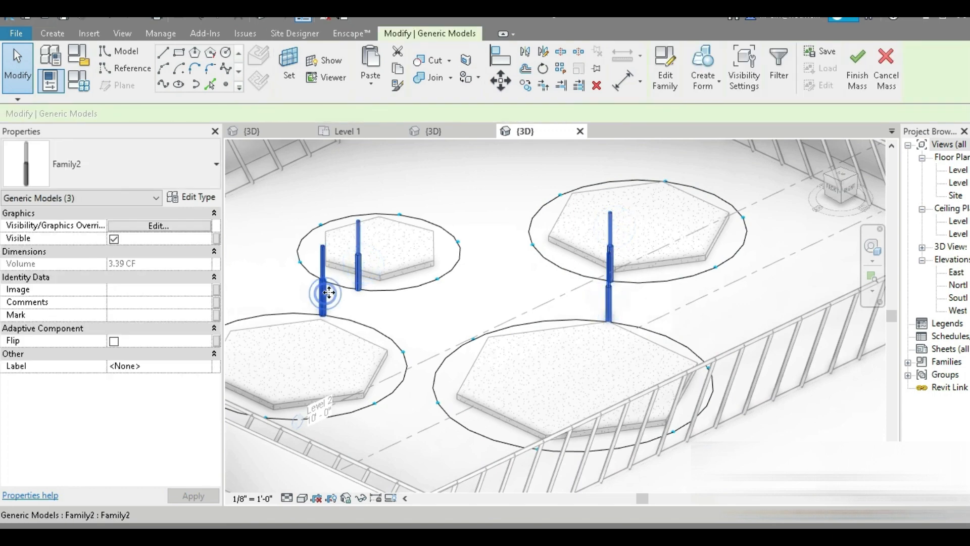
left_click(428, 295)
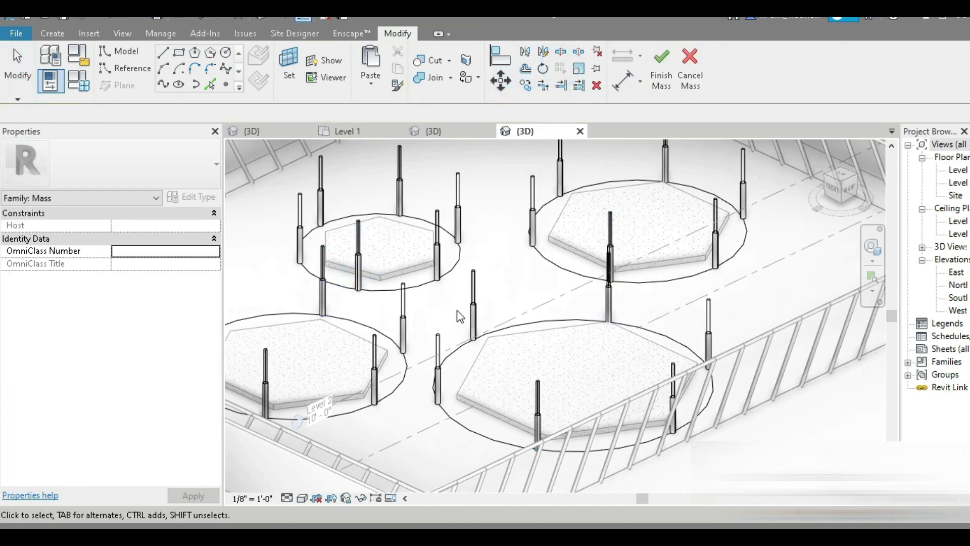
middle_click_drag(465, 318, 526, 346, "shift")
scroll(525, 346, "down", 5)
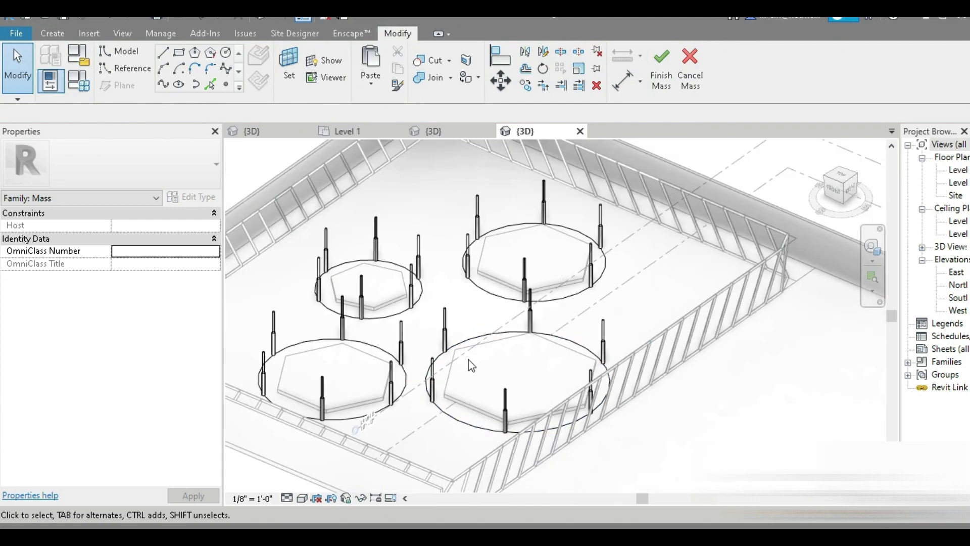
- Finish the in-place mass that holds the repeated light poles around the four circles
scroll(524, 333, "up", 4)
scroll(524, 330, "down", 4)
scroll(561, 326, "up", 5)
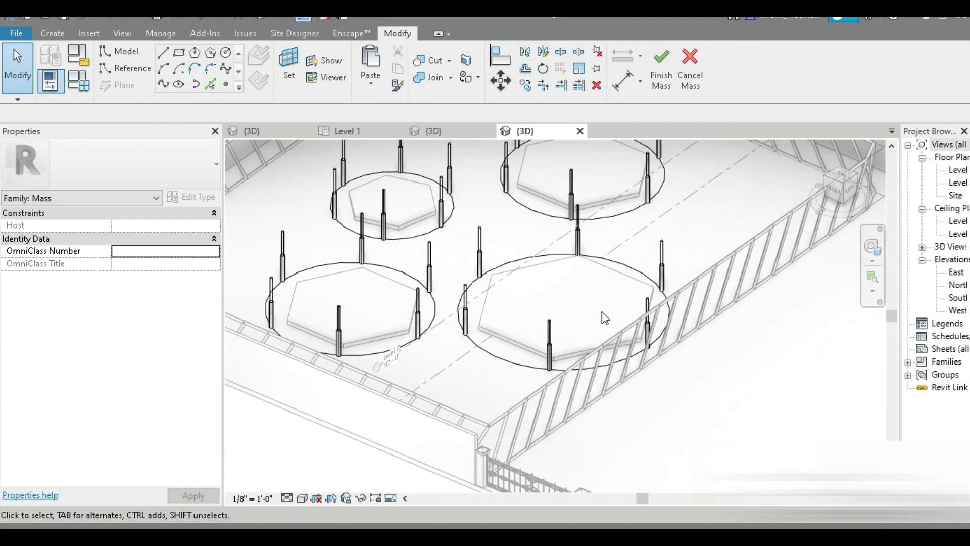
left_click(662, 71)
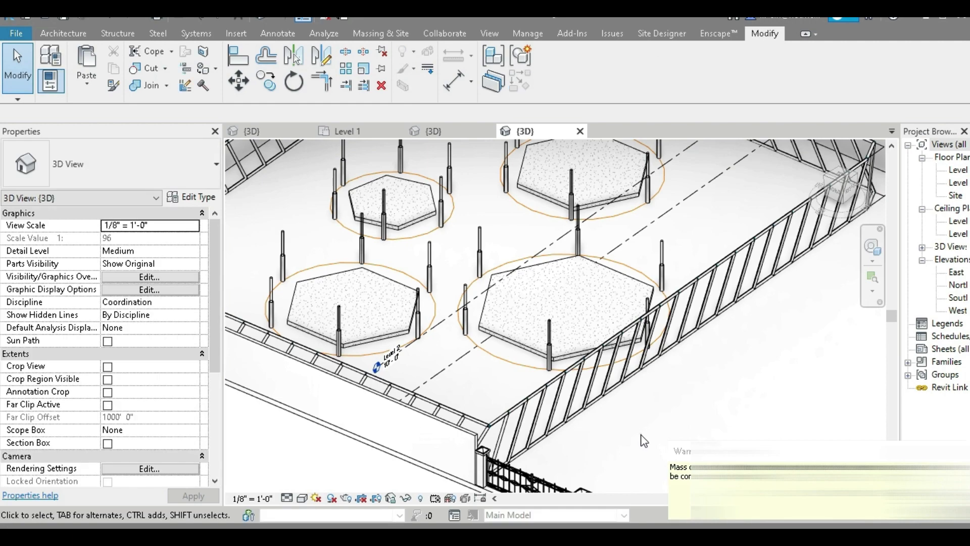
- Open the slanted-bar fence mass for in-place editing and delete two adjacent repeated bars near the corner beside the gate
scroll(641, 438, "up", 3)
left_click(526, 383)
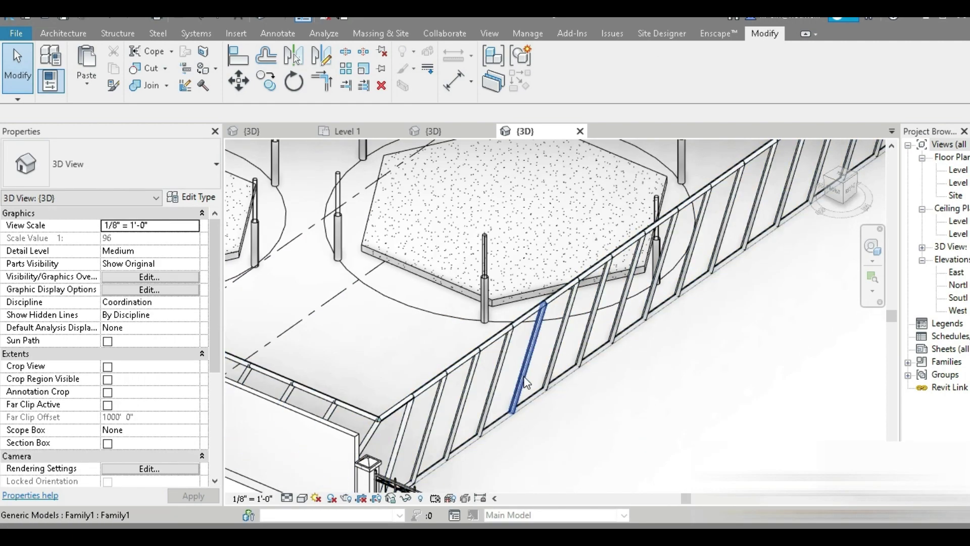
left_click(545, 440)
left_click(526, 382)
left_click(558, 81)
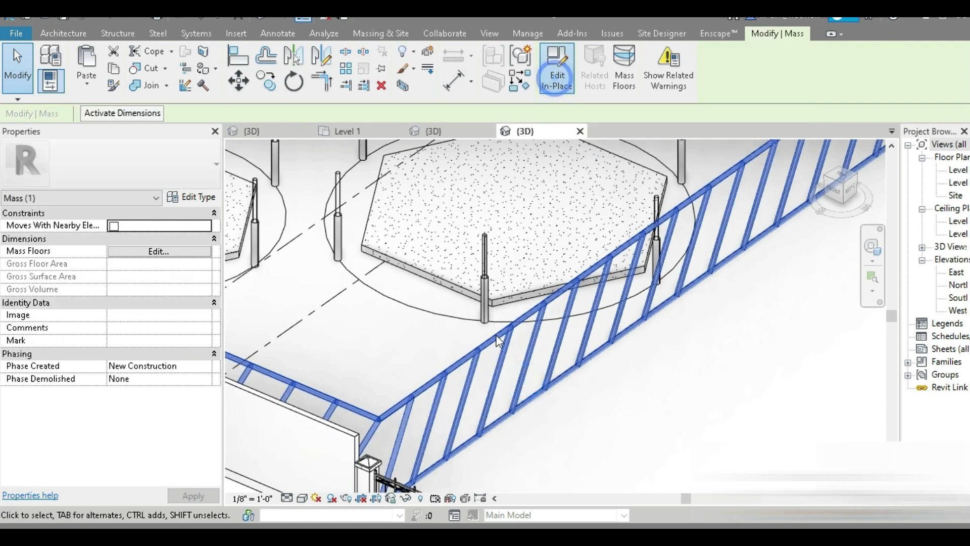
key("Tab")
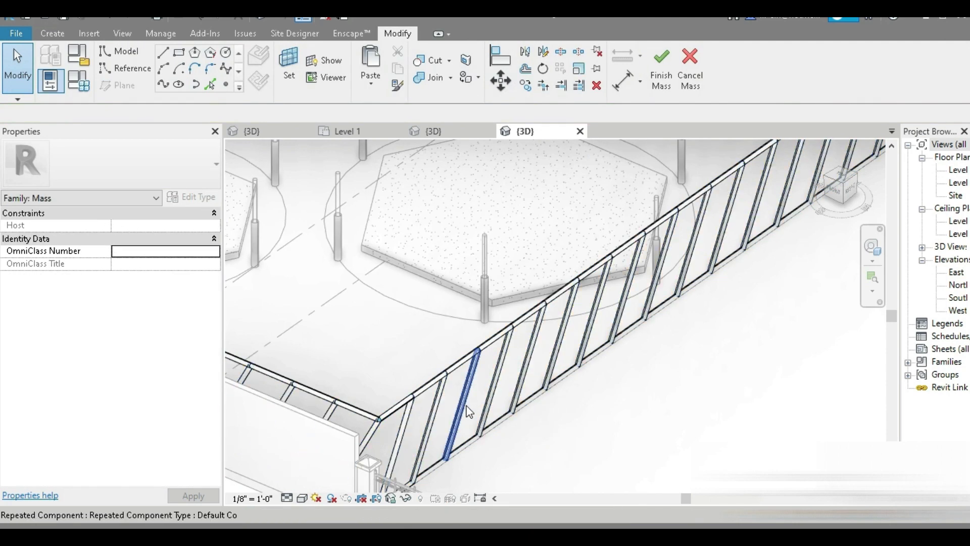
left_click(467, 406)
key("Delete")
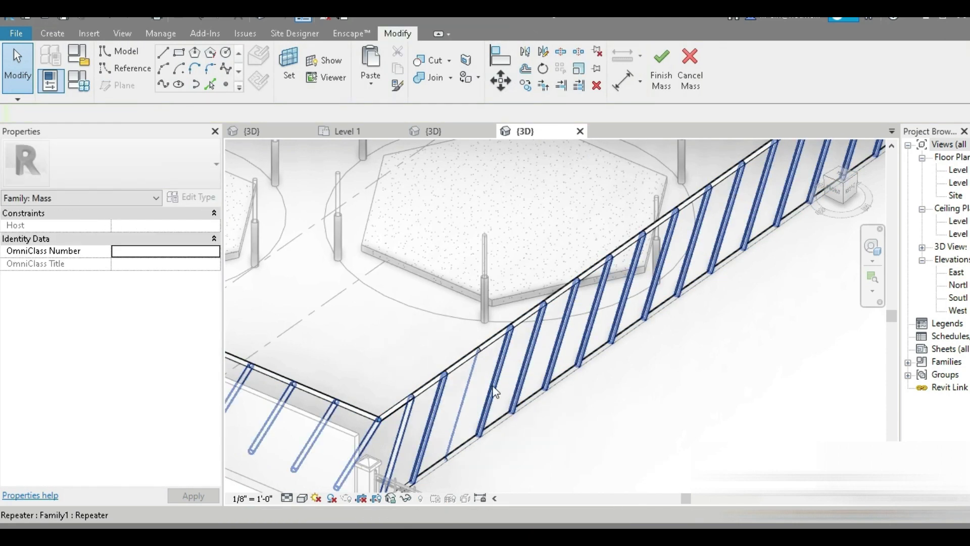
key("Tab")
left_click(496, 392)
key("Delete")
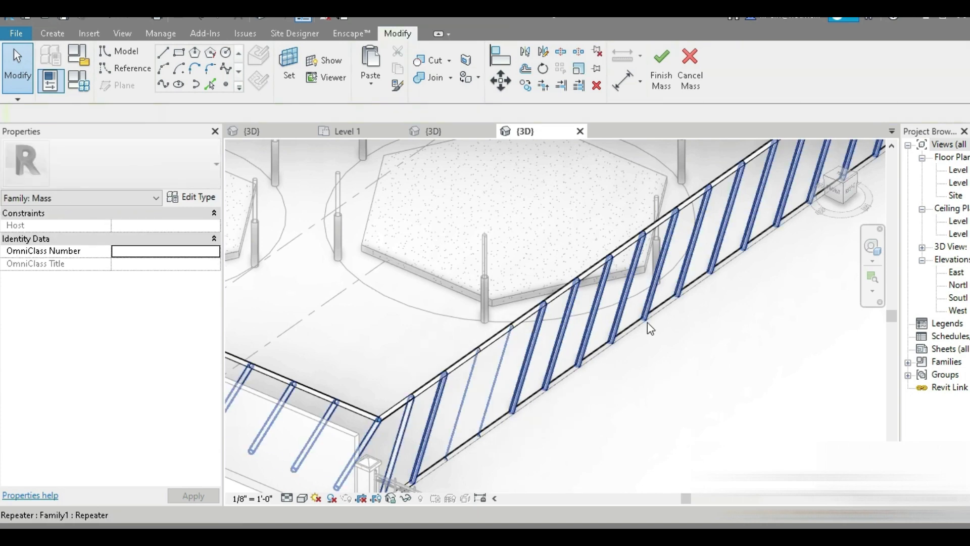
- Delete two adjacent repeated bars midway along the same fence side to leave an opening
middle_click_drag(612, 356, 622, 321)
key("Tab")
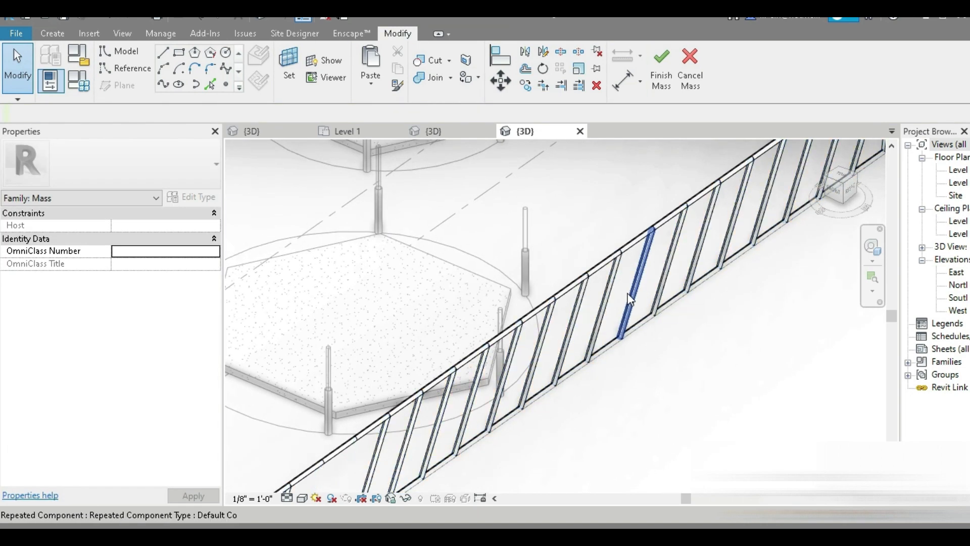
left_click(629, 299)
key("Delete")
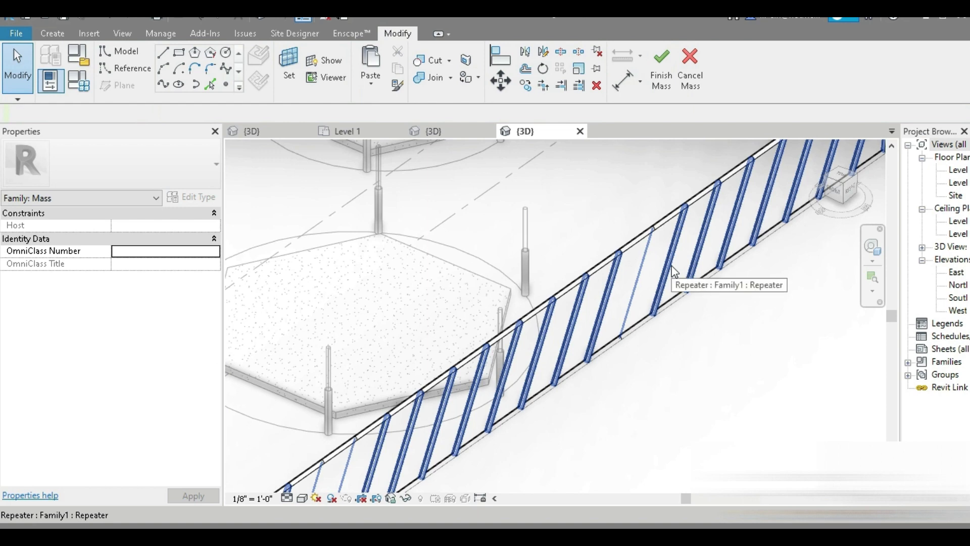
key("Tab")
left_click(674, 273)
key("Delete")
scroll(667, 304, "down", 4)
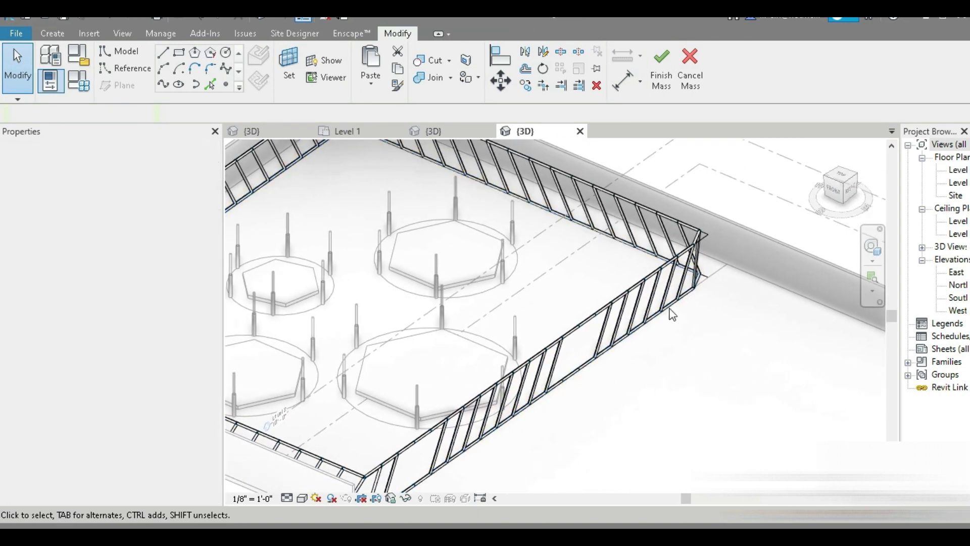
- Delete the two last repeated bars at the far end of that fence side and finish the mass
scroll(672, 313, "up", 4)
key("Tab")
left_click(683, 286)
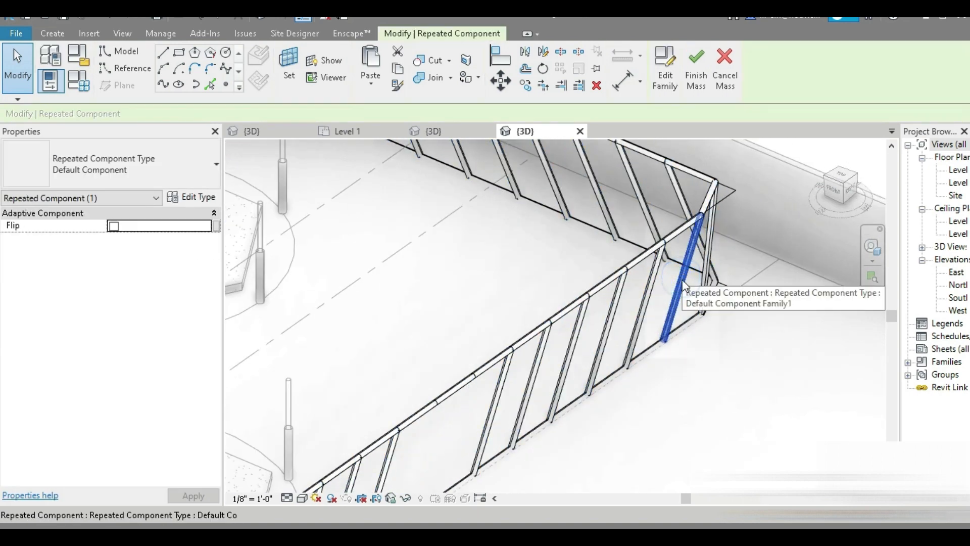
key("Delete")
key("Tab")
left_click(649, 310)
key("Delete")
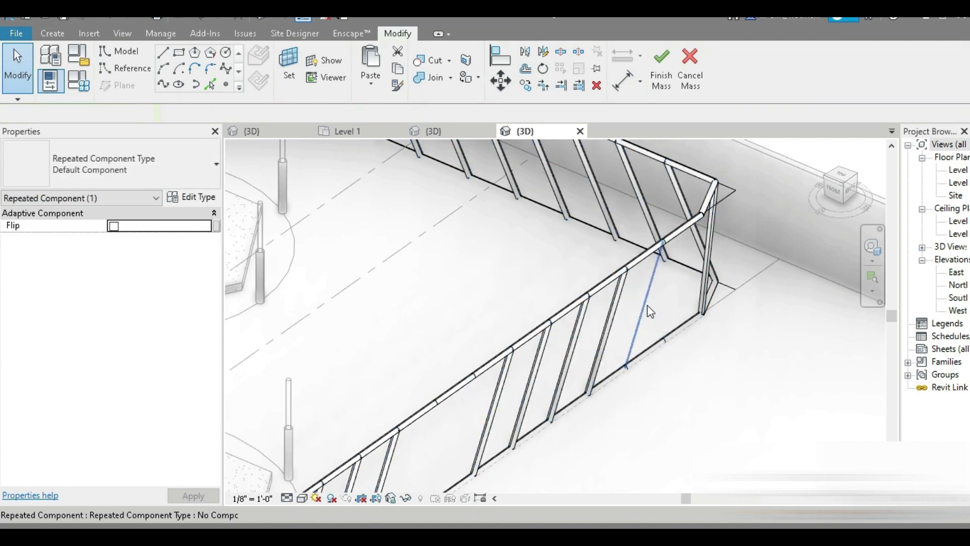
scroll(649, 311, "down", 3)
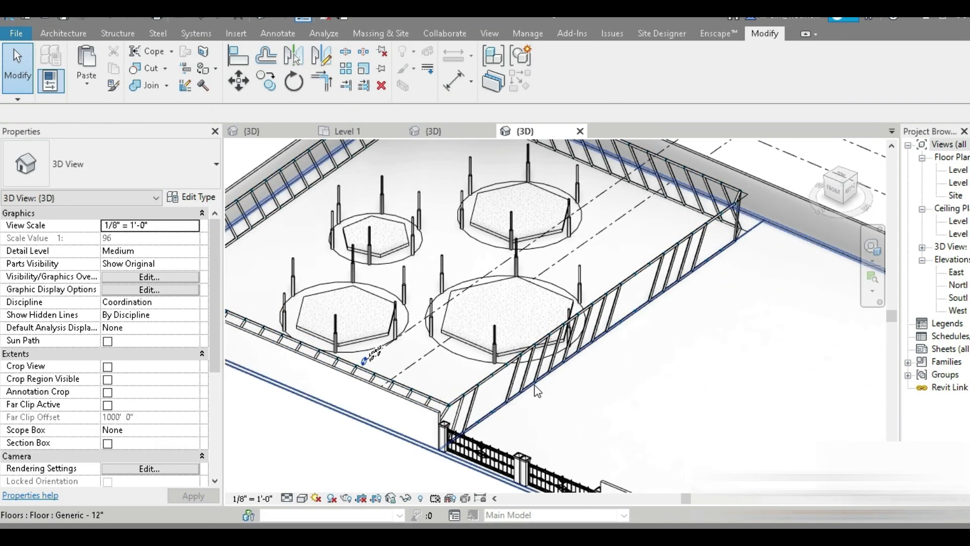
middle_click_drag(598, 393, 571, 435)
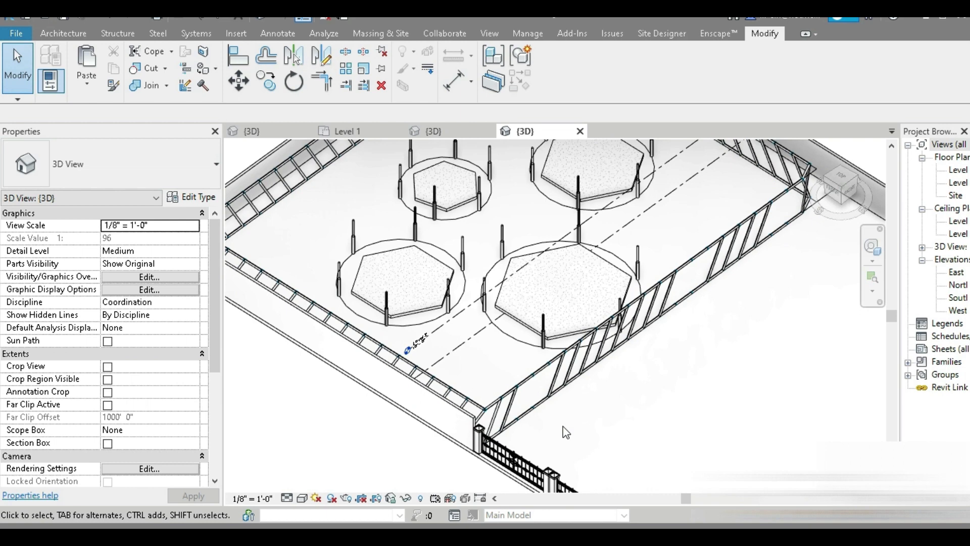
- Temporarily hide the front boundary wall beside the fenced area in the 3D view
scroll(566, 432, "down", 3)
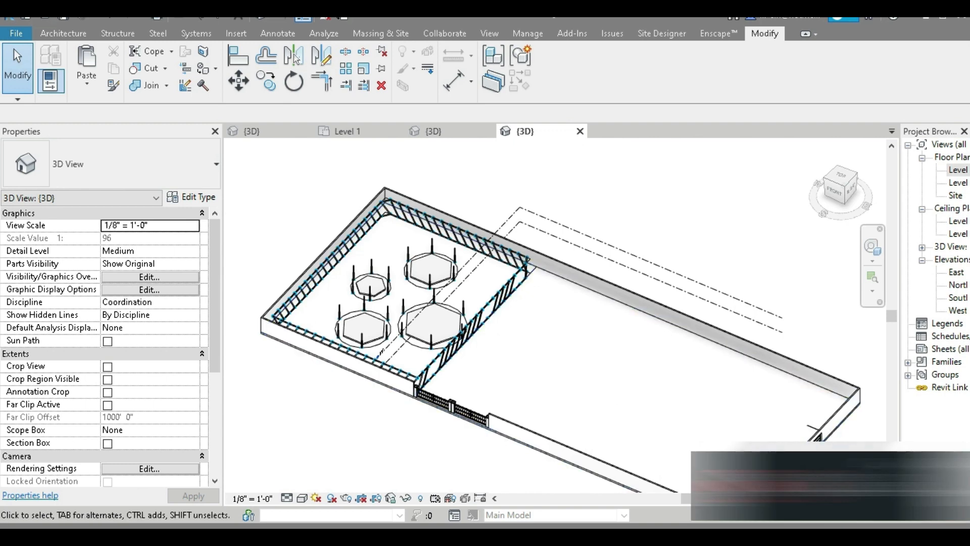
scroll(583, 392, "down", 3)
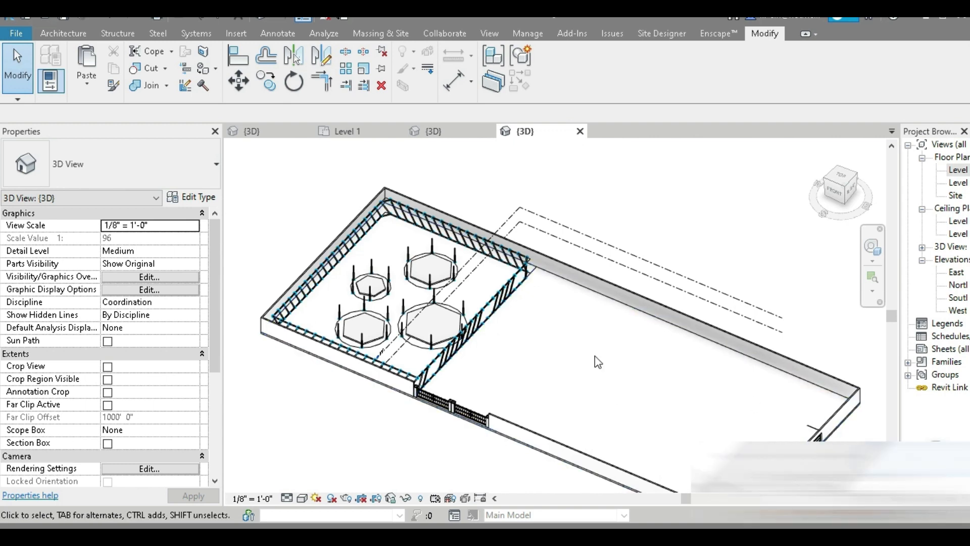
scroll(478, 369, "up", 5)
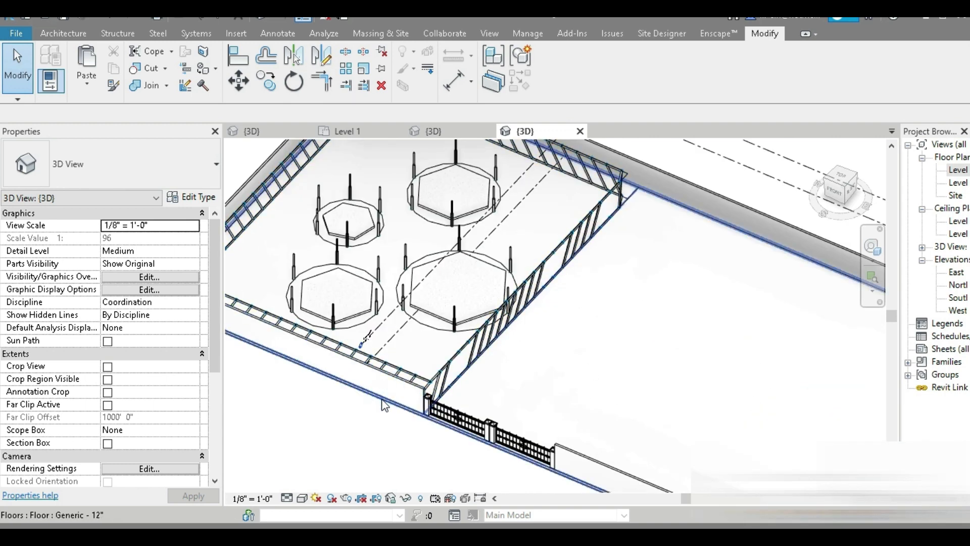
left_click(355, 449)
left_click(355, 443)
left_click(398, 403)
key("h")
key("h")
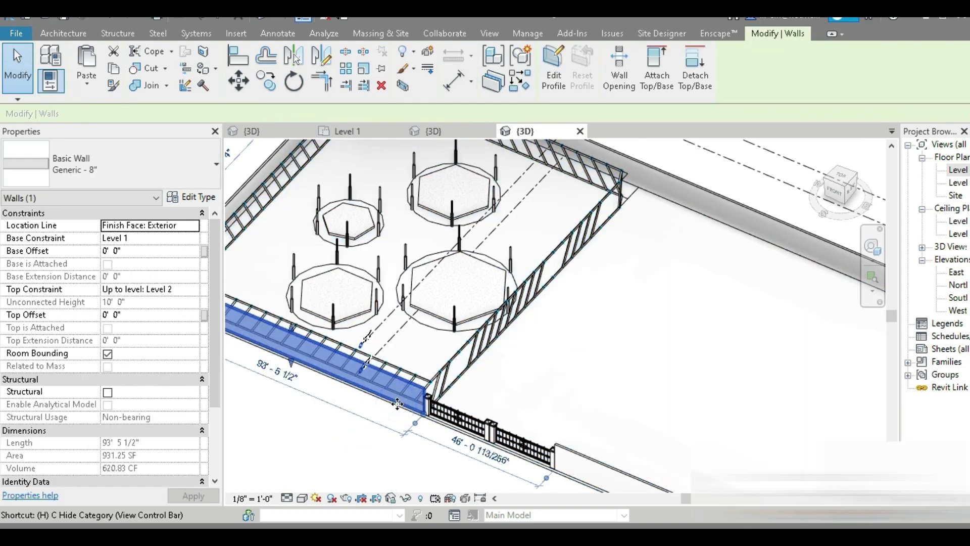
scroll(398, 406, "down", 3)
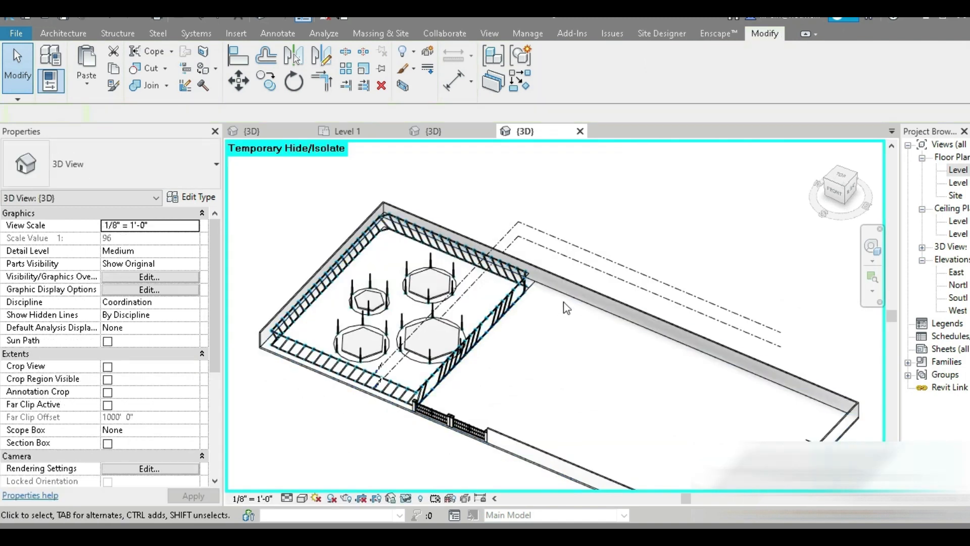
- Temporarily hide the long back boundary wall and the end wall next to the fenced area
left_click(584, 283)
key("h")
key("h")
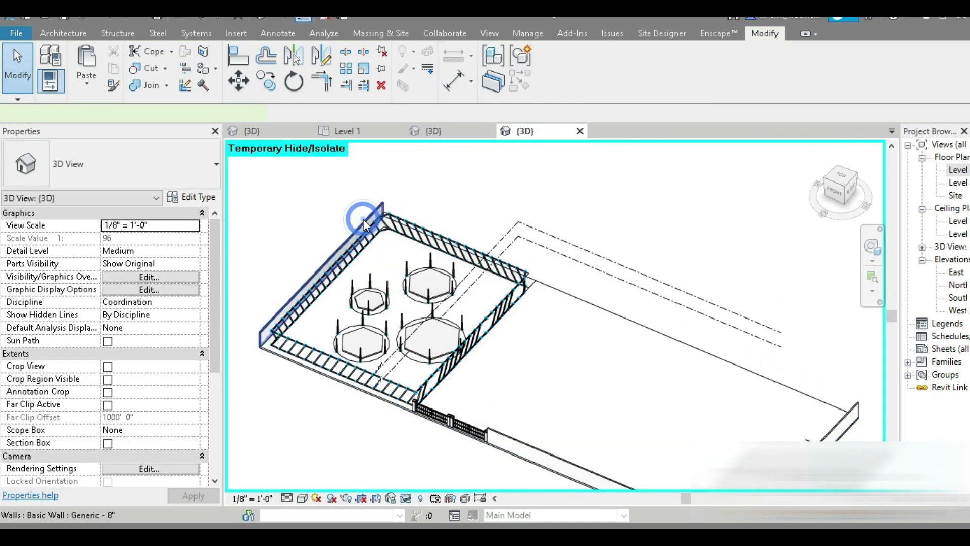
key("h")
key("h")
scroll(323, 321, "up", 3)
scroll(571, 297, "down", 2)
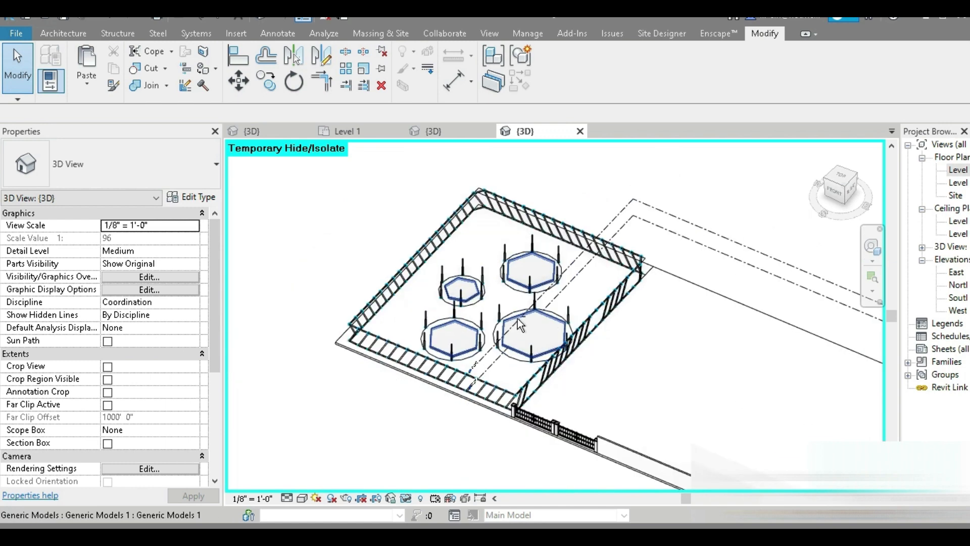
- Start a new in-place mass with the default name and open the Level 1 floor plan
left_click(399, 131)
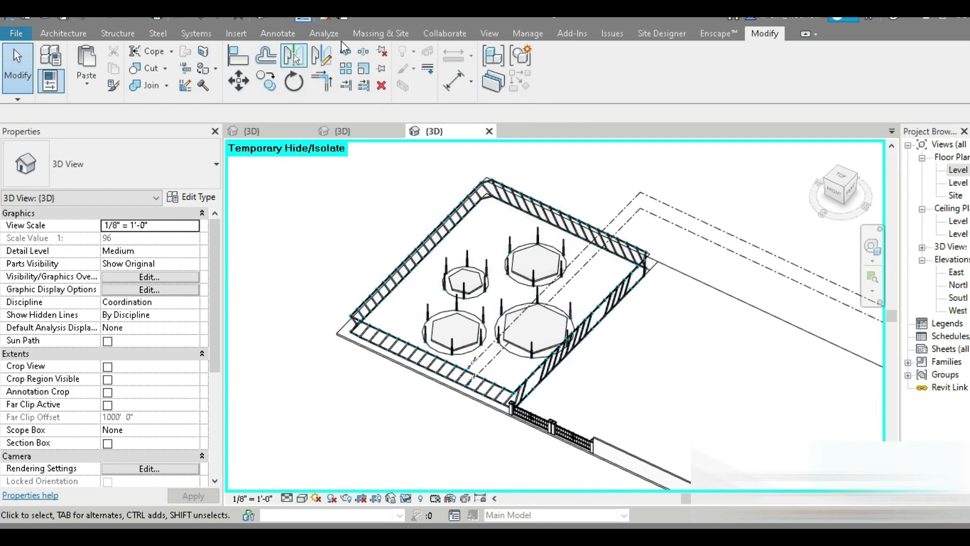
left_click(380, 33)
left_click(138, 66)
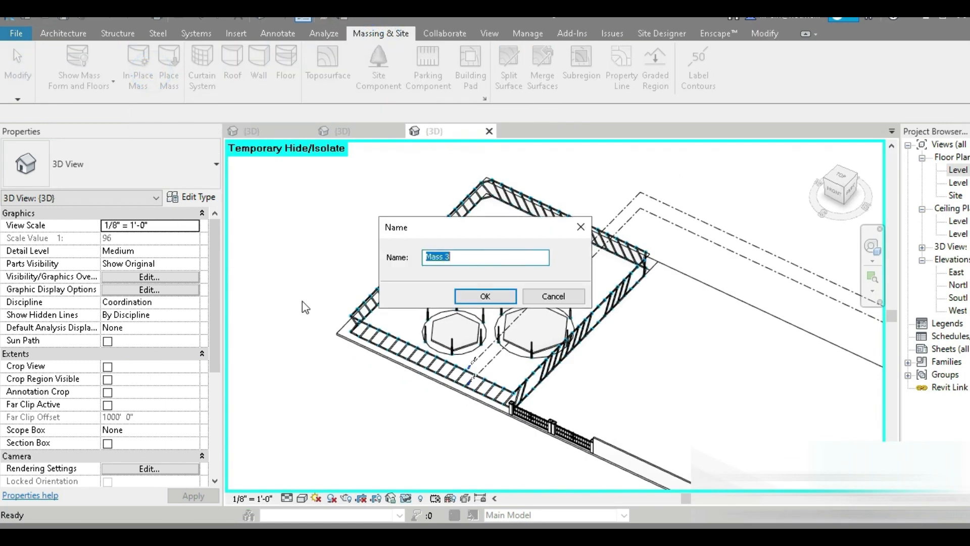
left_click(513, 296)
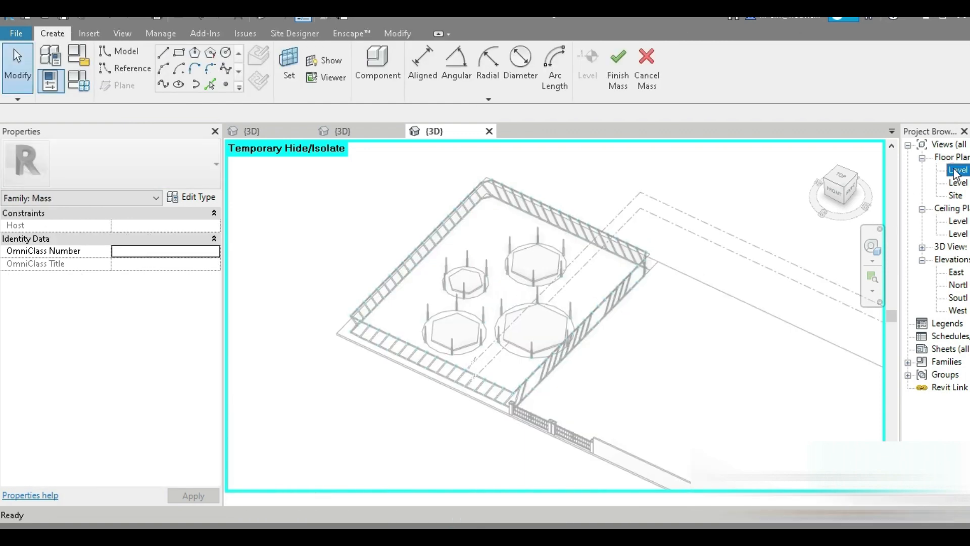
middle_click_drag(366, 424, 475, 371)
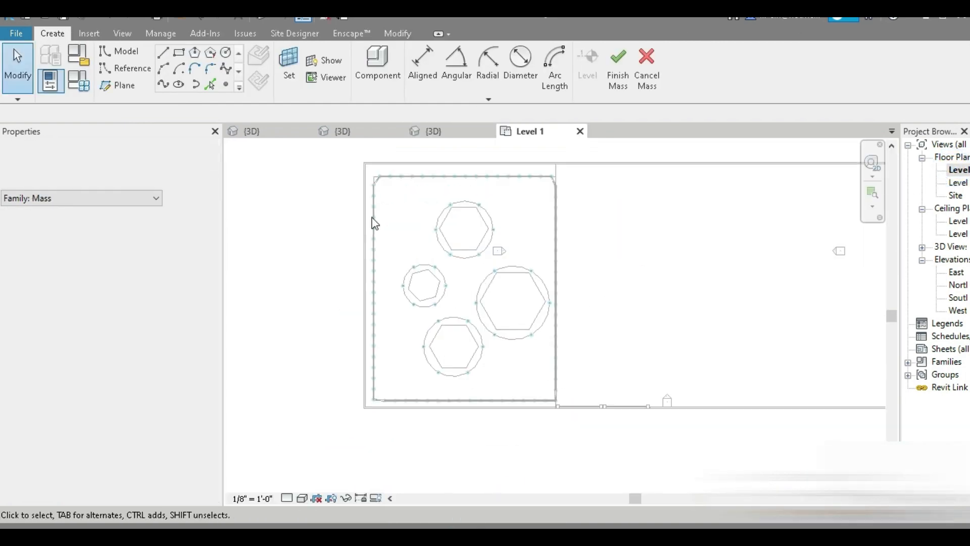
- Draw an open spline on Level 1 that runs around the four circles just inside the fence, starting near the gate corner
left_click(163, 84)
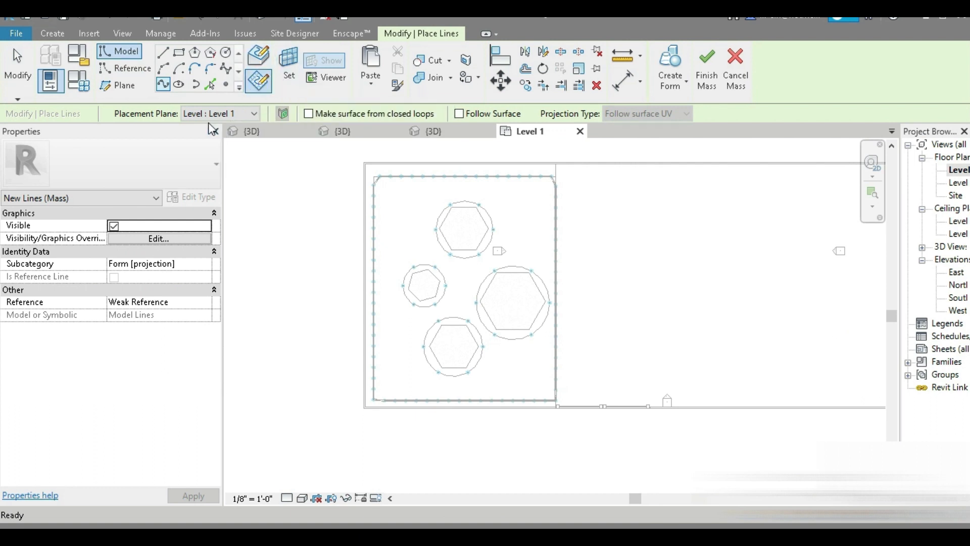
scroll(541, 382, "up", 3)
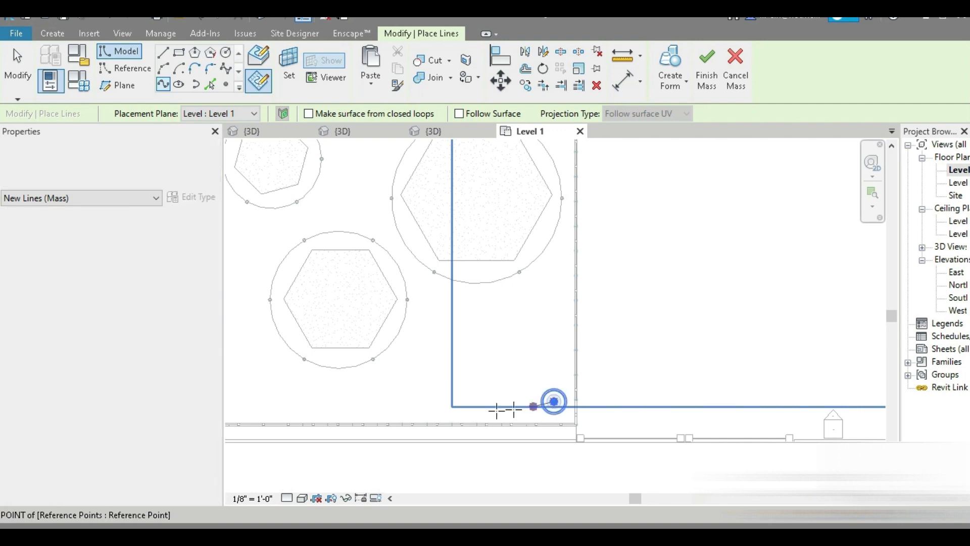
left_click(554, 401)
left_click(413, 403)
left_click(361, 403)
middle_click_drag(310, 395, 562, 362)
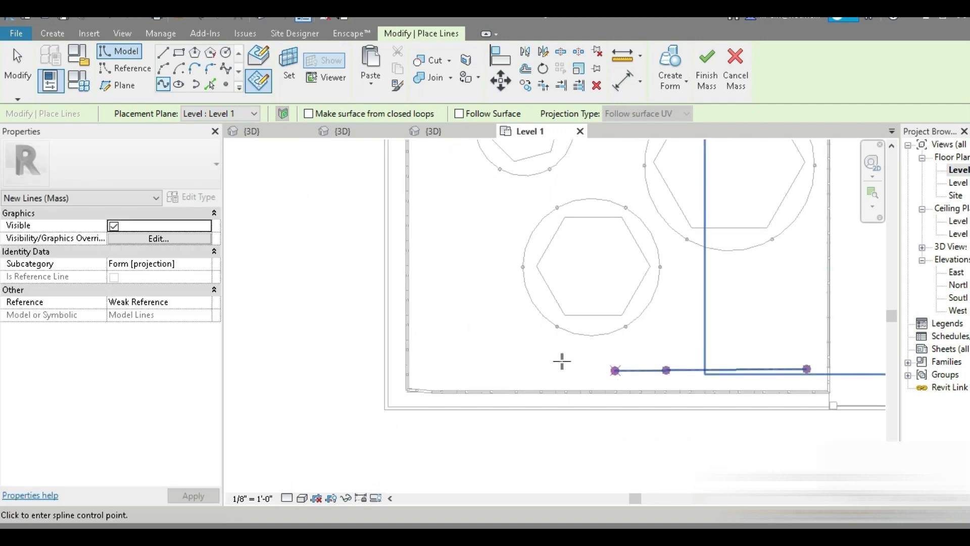
scroll(433, 286, "down", 2)
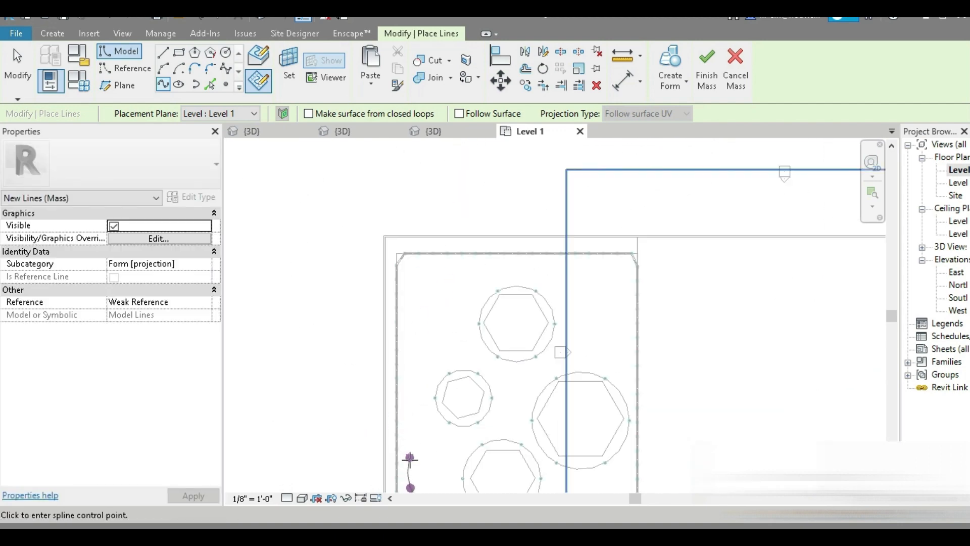
left_click(561, 276)
left_click(601, 273)
left_click(624, 290)
key("Escape")
key("Escape")
scroll(455, 372, "down", 3)
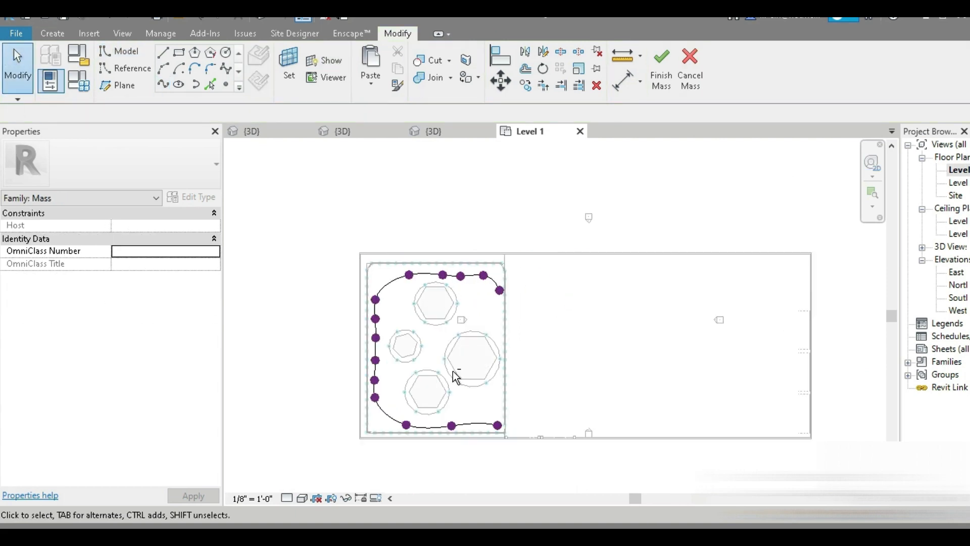
- In the project's 3D view, sketch an upright rectangular profile at the spline's end point near the gate
middle_click_drag(455, 372, 774, 436)
key("ctrl+Tab")
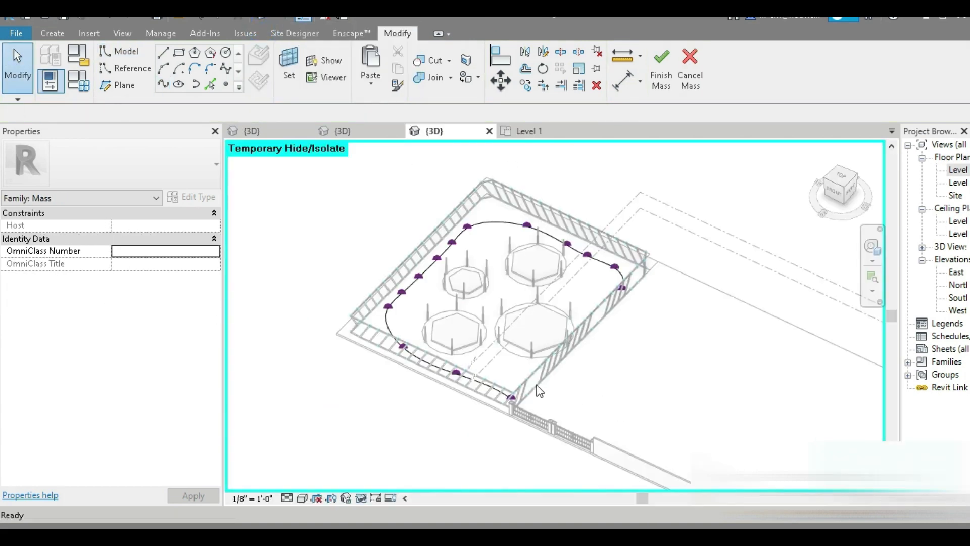
mouse_move(507, 343)
middle_mouse_down("shift")
mouse_move(462, 384)
mouse_move(585, 303)
mouse_move(443, 383)
middle_mouse_up("shift")
middle_click_drag(470, 325, 434, 304, "shift")
key("l")
key("i")
scroll(472, 362, "up", 5)
left_click(481, 353)
left_click(559, 350)
key("Escape")
key("Escape")
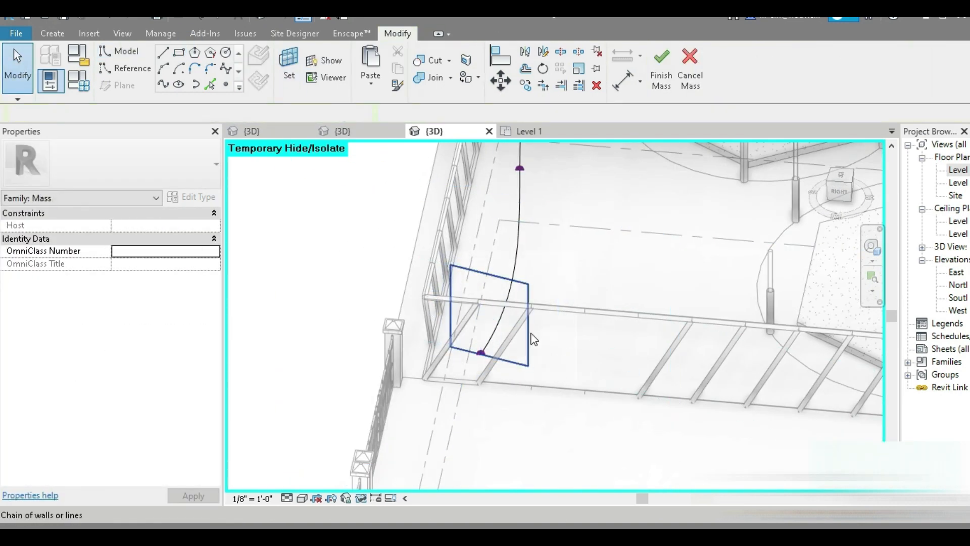
- Place a reference point on the spline beyond the first profile and sketch a second upright rectangle from it on the point's plane
middle_click_drag(519, 341, 618, 304, "shift")
left_click(618, 303)
middle_click_drag(682, 360, 515, 411, "shift")
left_click_drag(455, 283, 599, 430)
left_click(226, 85)
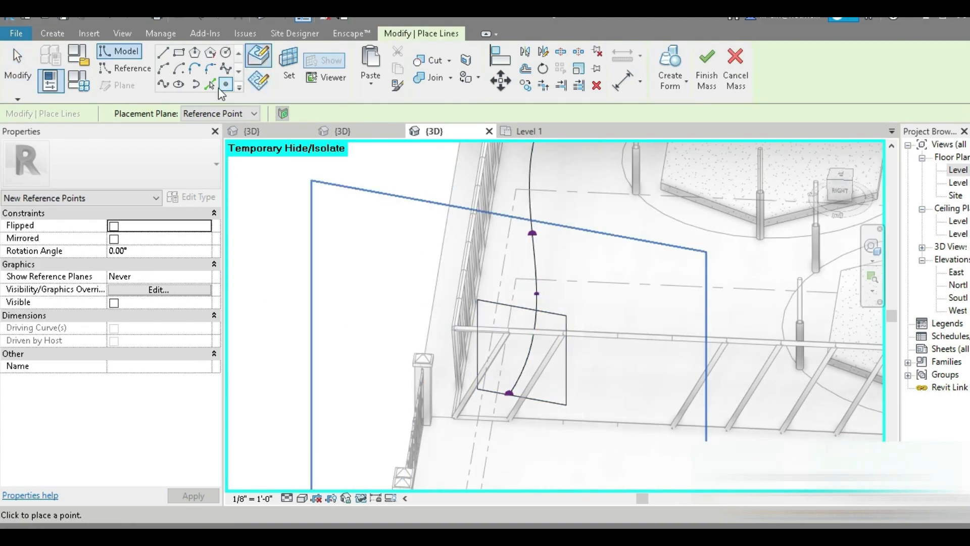
left_click(179, 52)
left_click(537, 293)
left_click(599, 215)
key("Escape")
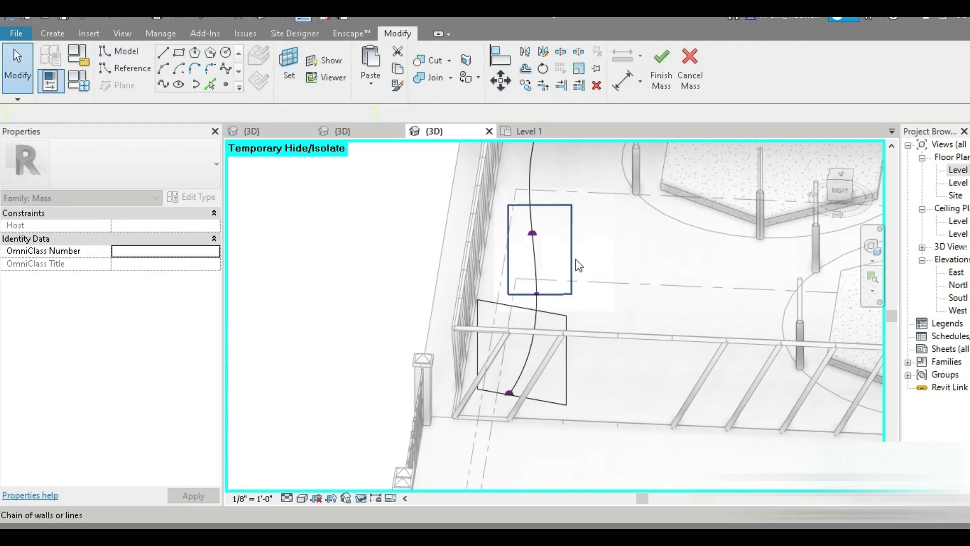
scroll(570, 325, "up", 5)
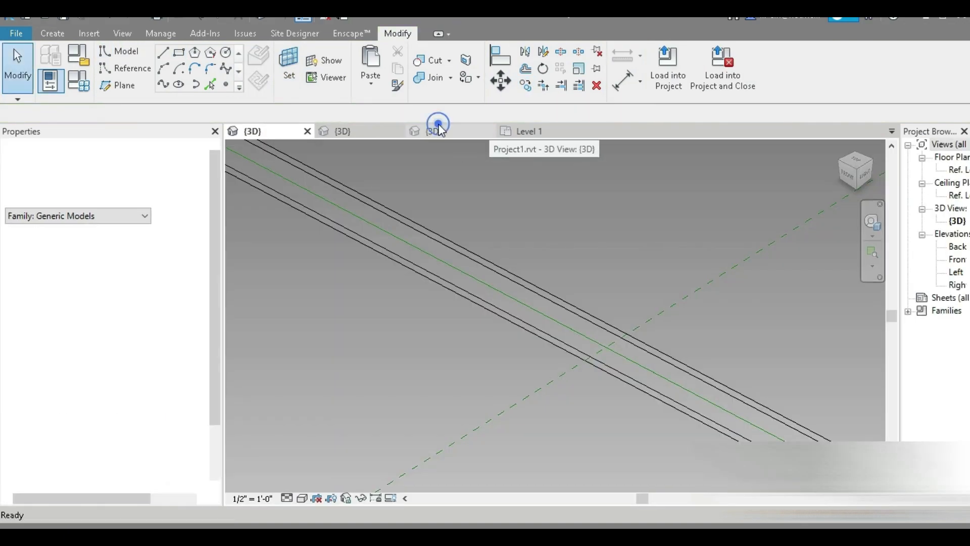
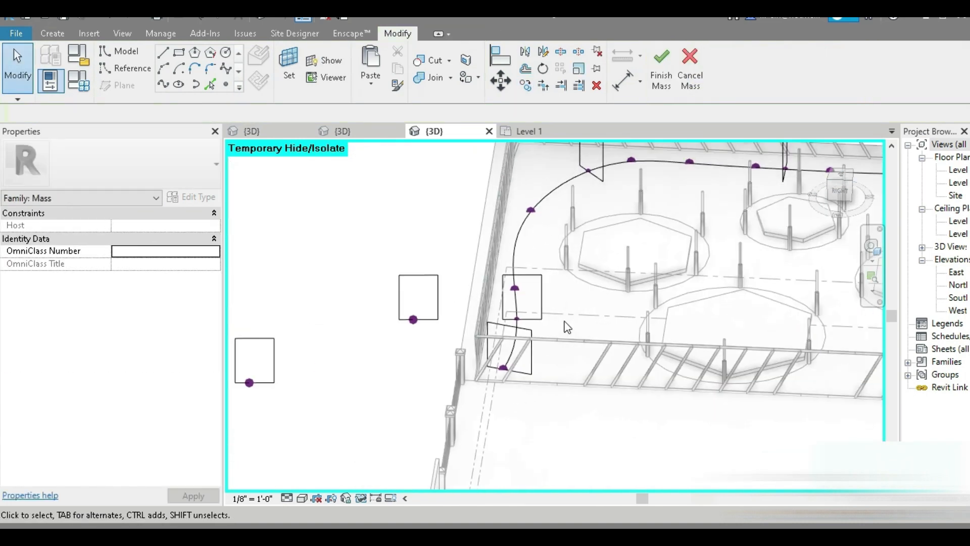
- Create a solid form from the six upright rectangles placed around the circles, using the spline as their path
left_click(611, 186)
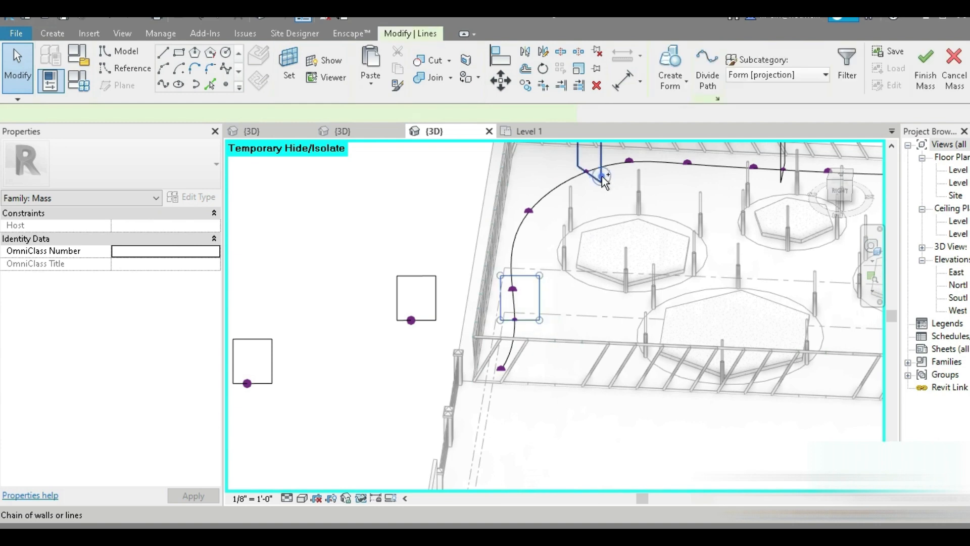
scroll(715, 335, "down", 5)
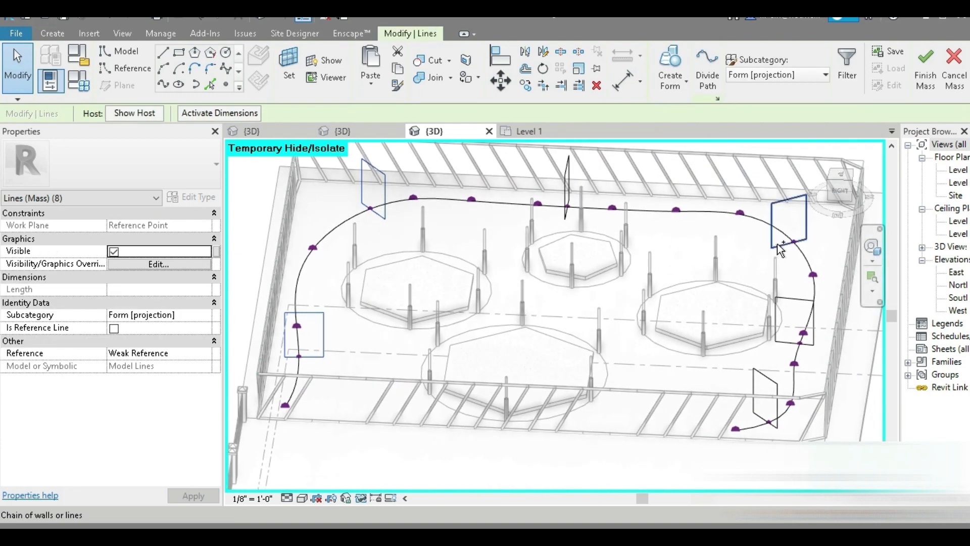
left_click(565, 174, "ctrl")
left_click(754, 389, "ctrl")
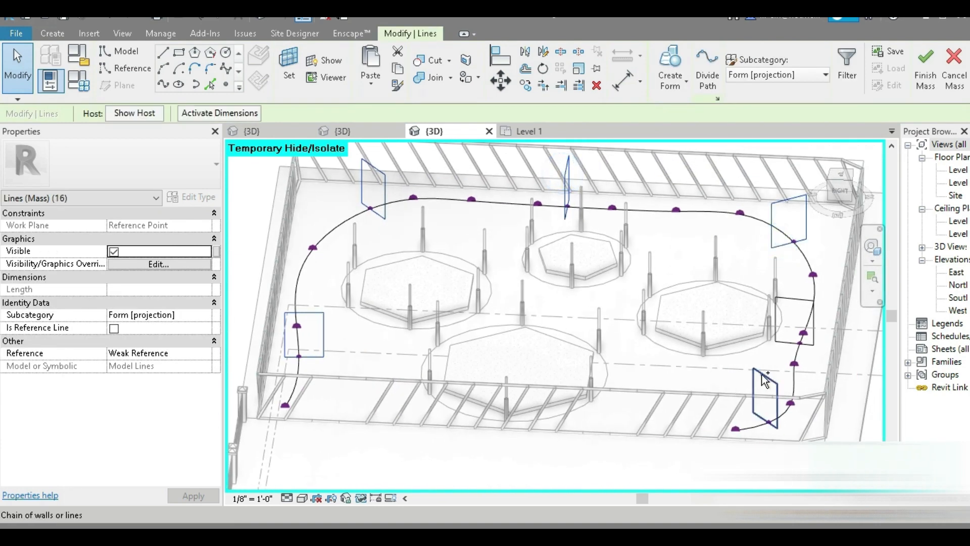
left_click(782, 299, "ctrl")
scroll(499, 367, "down", 3)
middle_click_drag(500, 366, 527, 414, "shift")
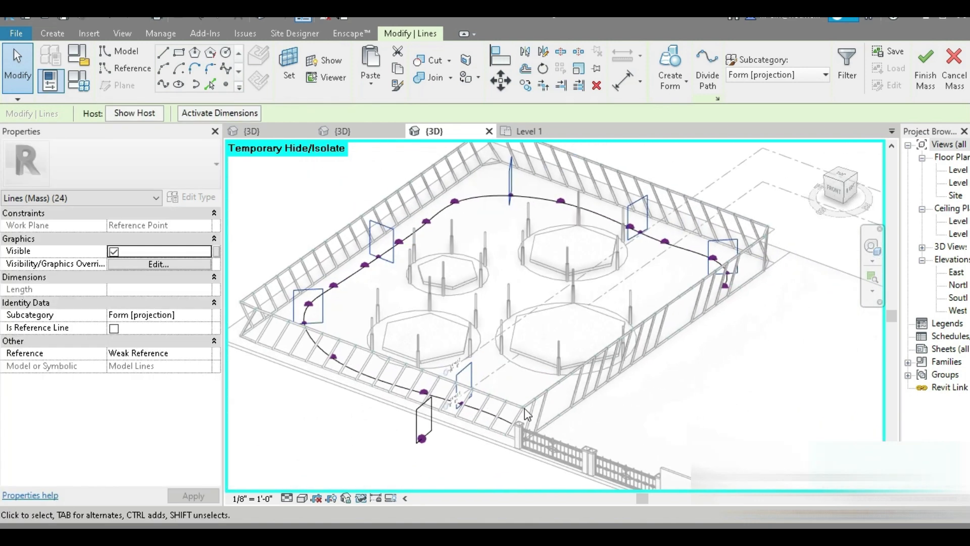
right_click(819, 150)
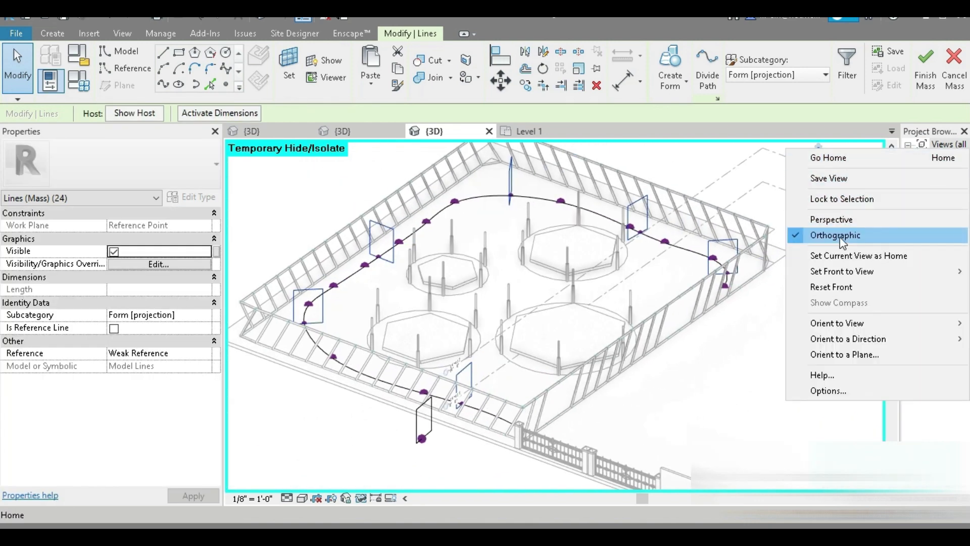
left_click(842, 257)
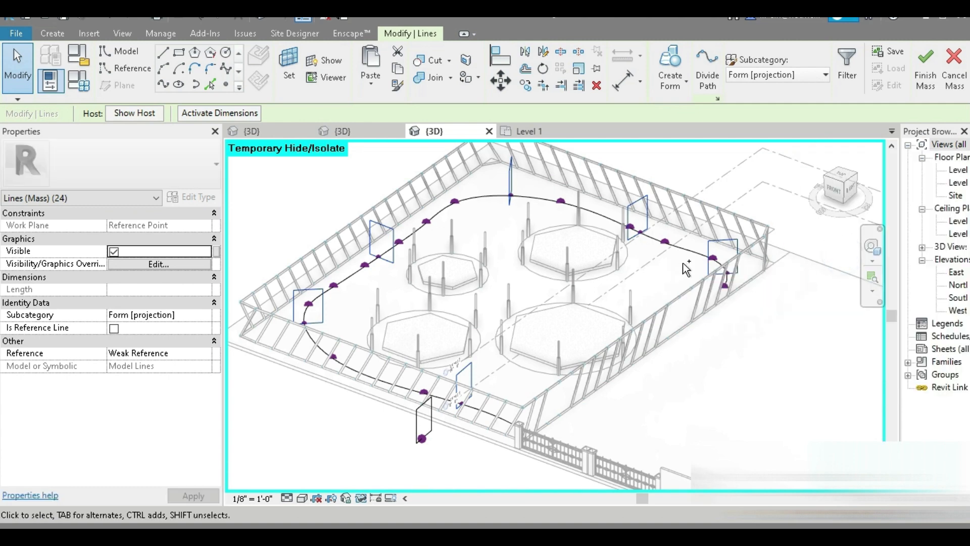
left_click(689, 251, "ctrl")
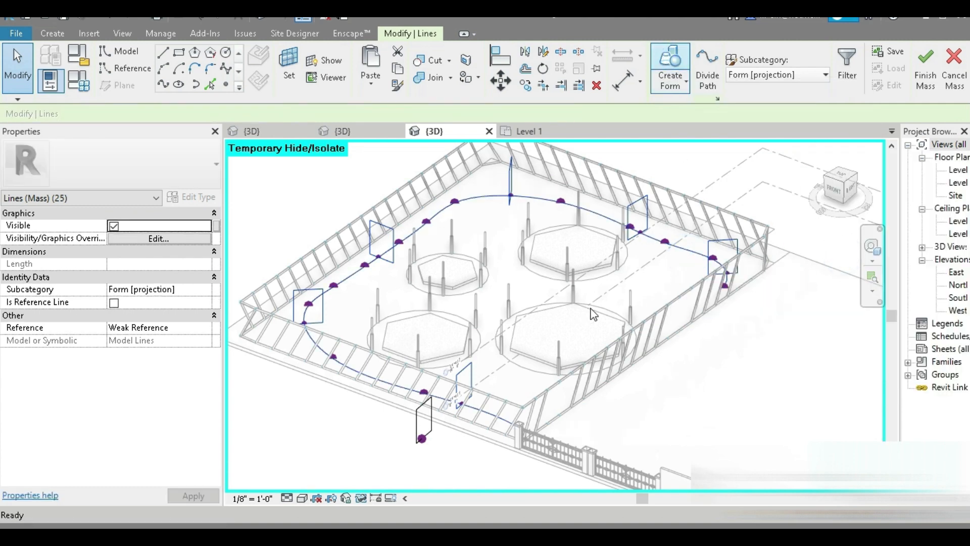
key("c")
key("f")
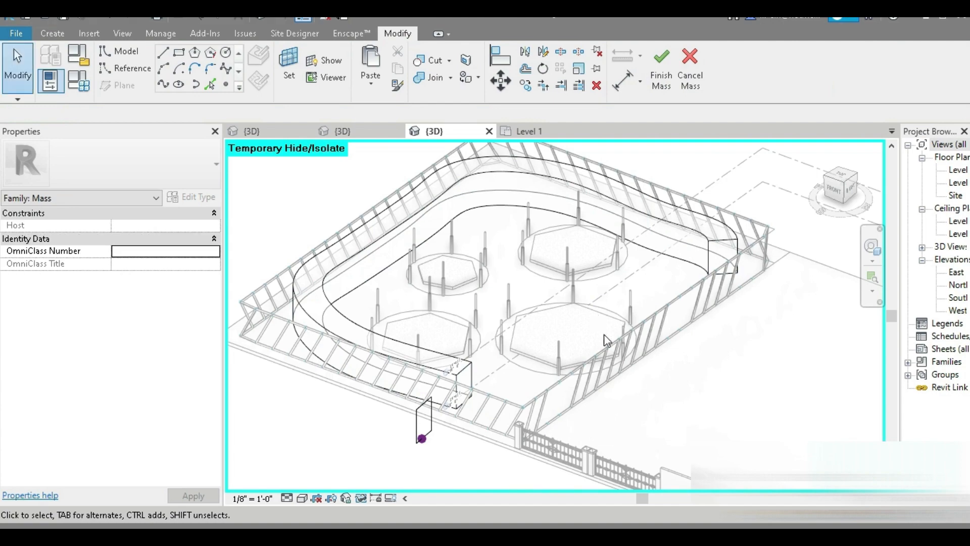
- Divide the surfaces of the curved mass form that runs around the circles
middle_click_drag(589, 316, 335, 333, "shift")
left_click(328, 332)
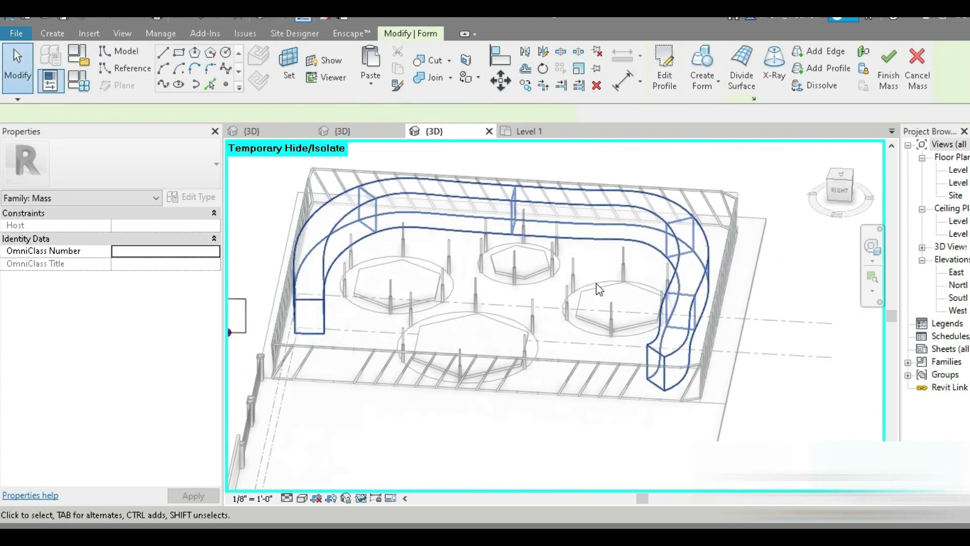
left_click(743, 81)
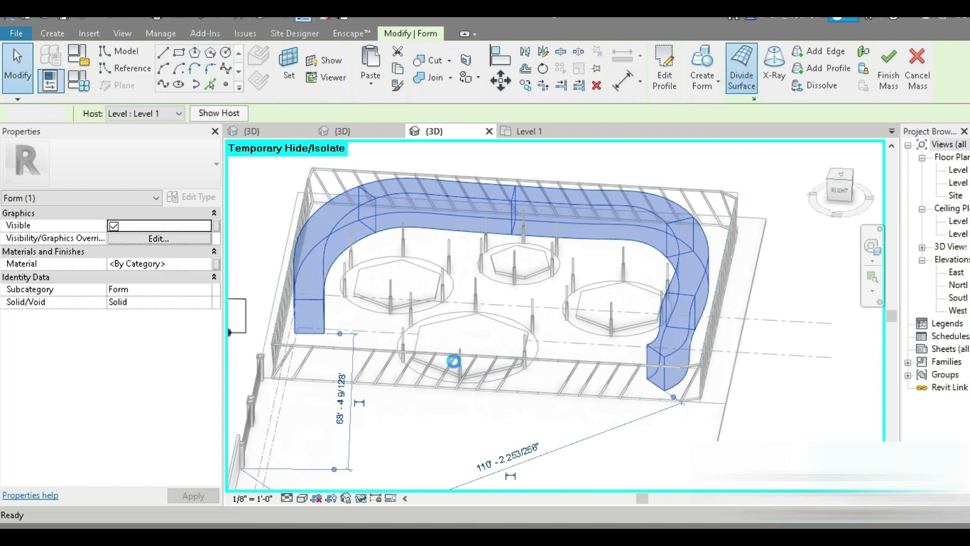
middle_click_drag(488, 347, 568, 407)
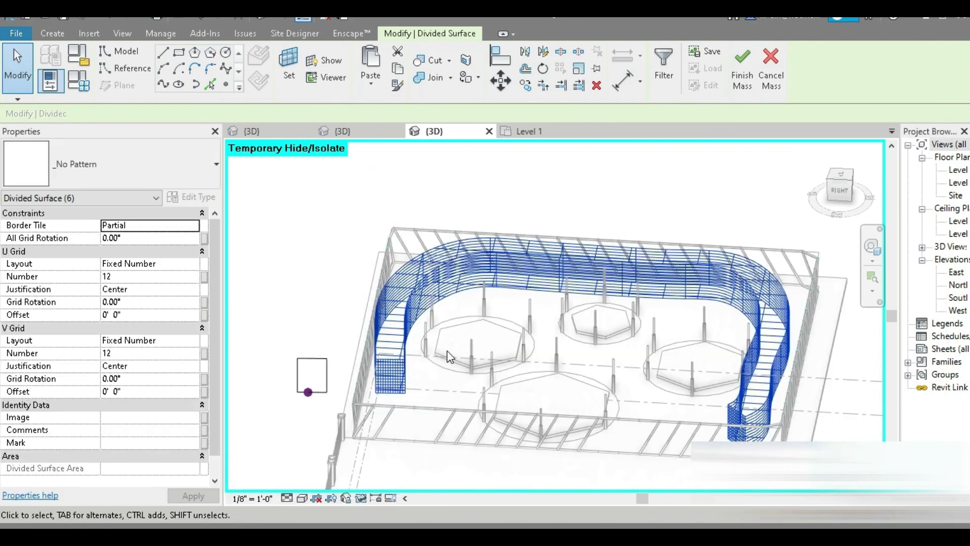
middle_click_drag(448, 356, 375, 342, "shift")
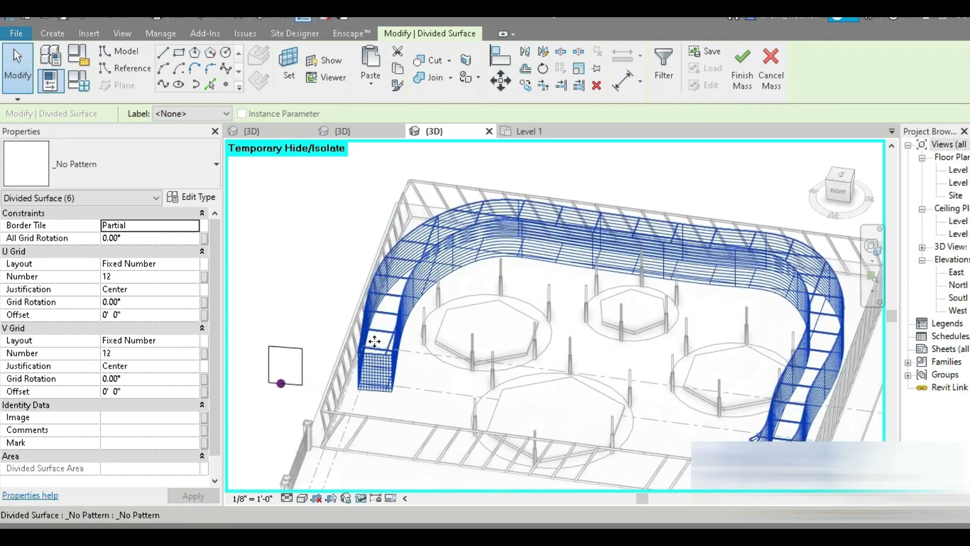
key("Escape")
- Remove the division grid from the top surface of the curved form
scroll(409, 362, "up", 6)
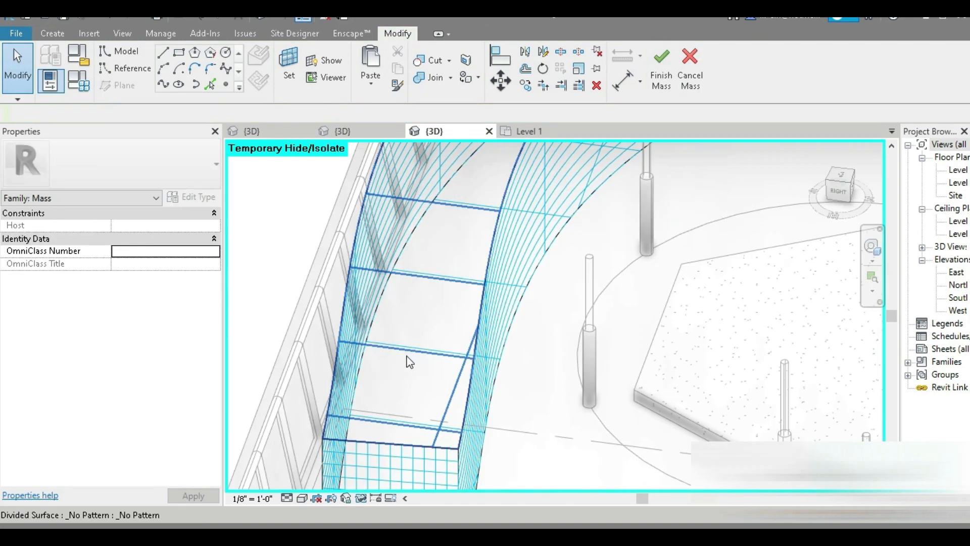
left_click(409, 359)
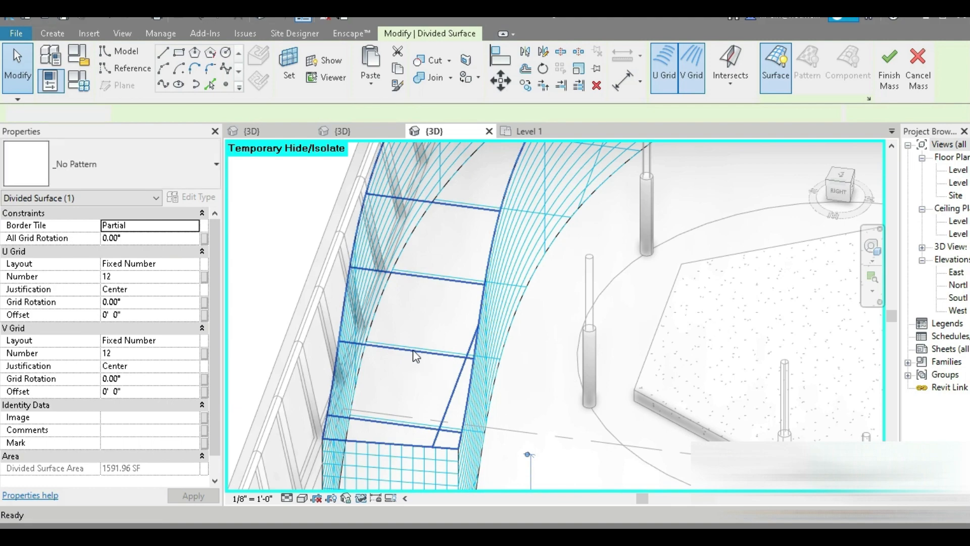
key("Escape")
- Show the nodes on the form's inner and outer side surfaces, and remove the division grid from its end face
scroll(510, 379, "down", 5)
left_click(511, 378)
left_click(869, 98)
left_click(520, 342)
left_click(520, 286)
left_click(869, 99)
left_click(525, 342)
left_click(483, 430)
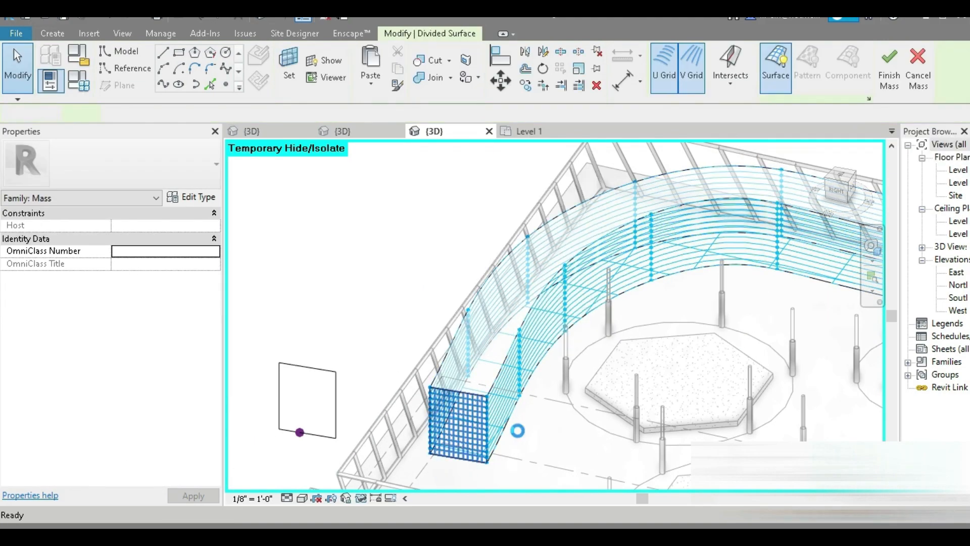
middle_click_drag(517, 432, 601, 401, "shift")
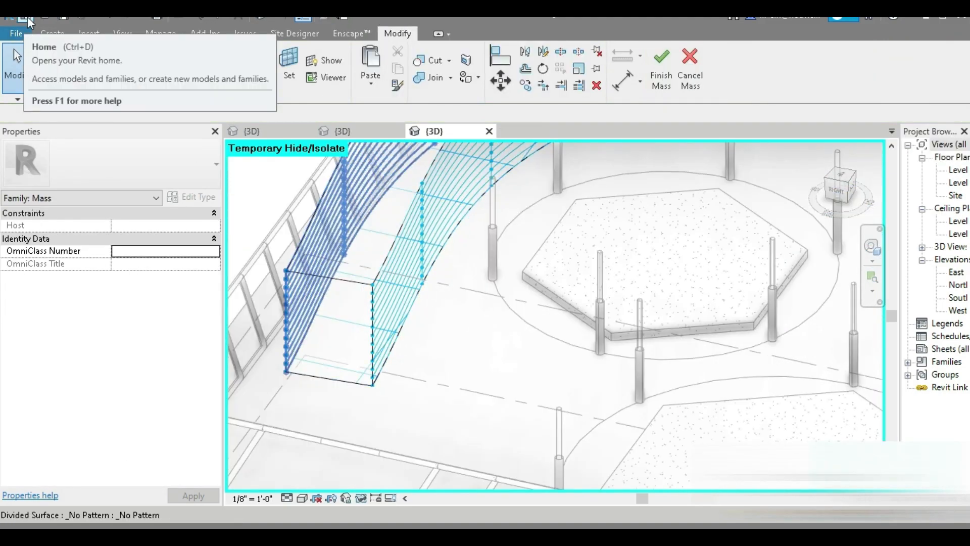
- Start a new adaptive generic model family and draw a straight chain of reference lines through four points with 3D snapping enabled
left_click(25, 16)
left_click(96, 264)
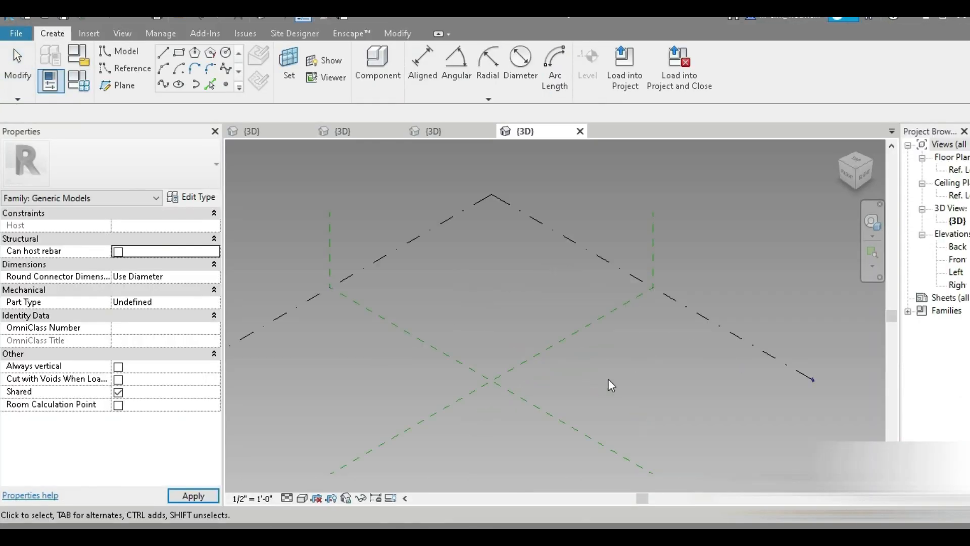
left_click(125, 68)
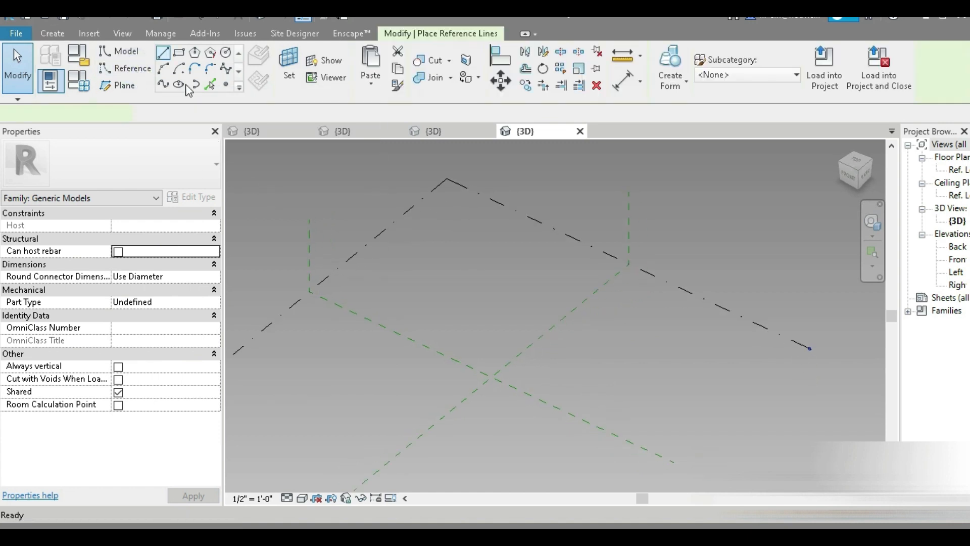
left_click(225, 86)
left_click(262, 83)
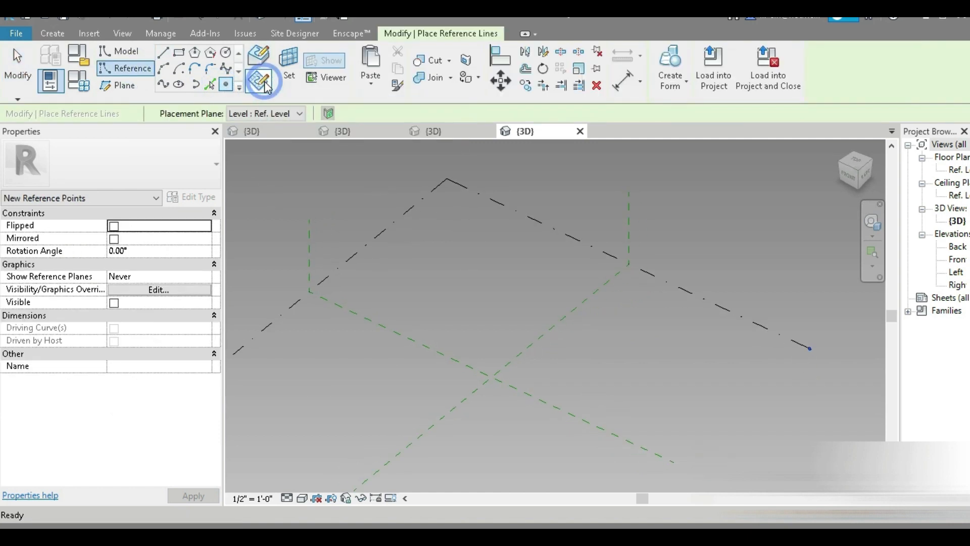
left_click(163, 52)
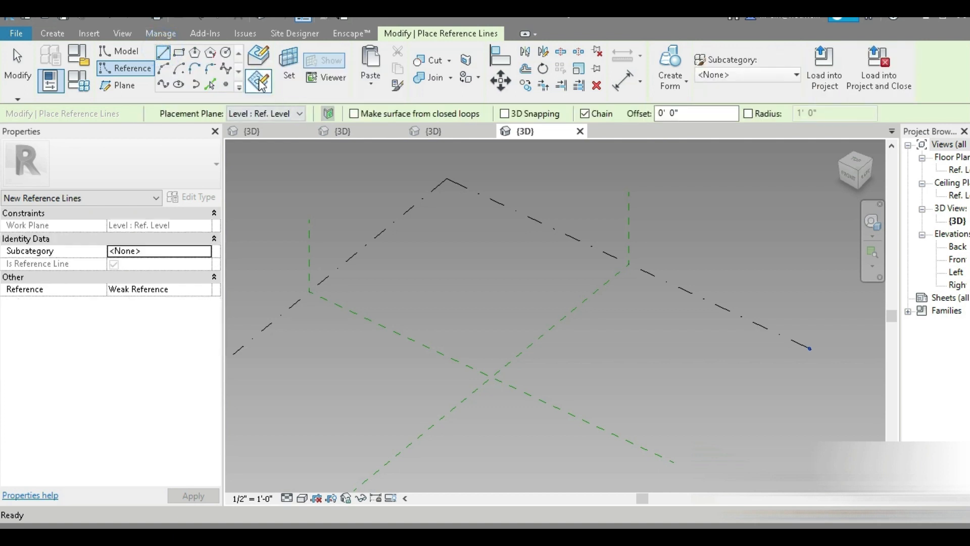
left_click(504, 113)
scroll(541, 245, "up", 2)
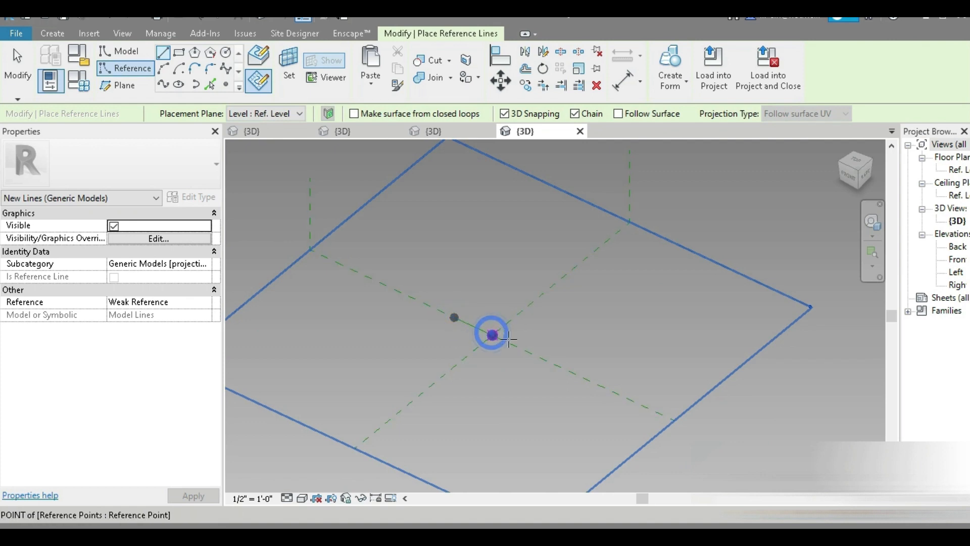
left_click(553, 363)
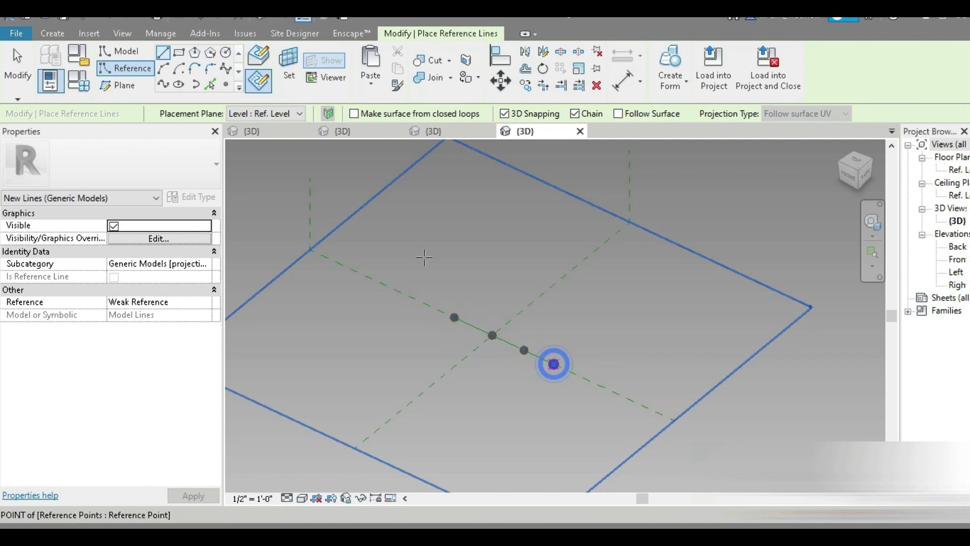
- Make all four reference points of the reference-line chain adaptive placement points
left_click(18, 71)
left_click_drag(413, 268, 636, 417)
left_click(603, 338)
scroll(521, 352, "up", 4)
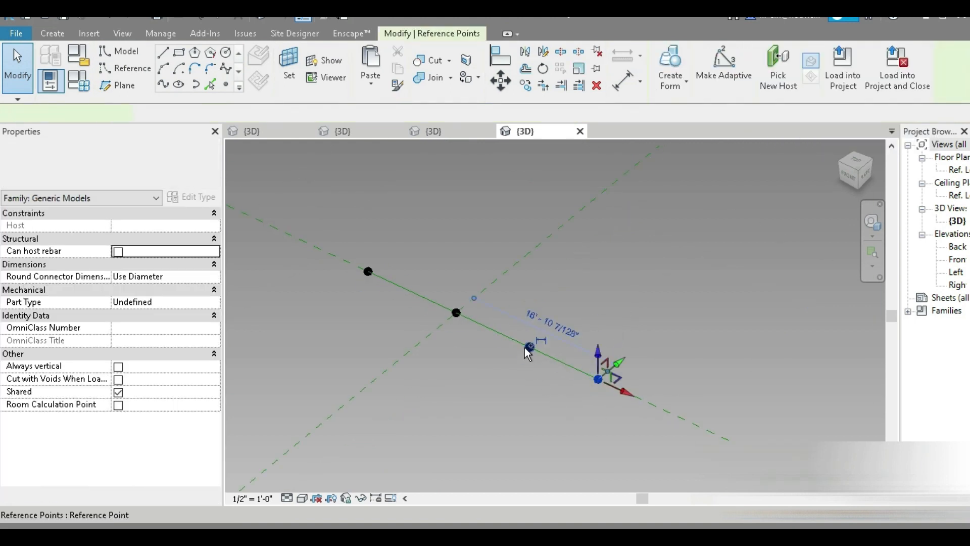
left_click(529, 347, "ctrl")
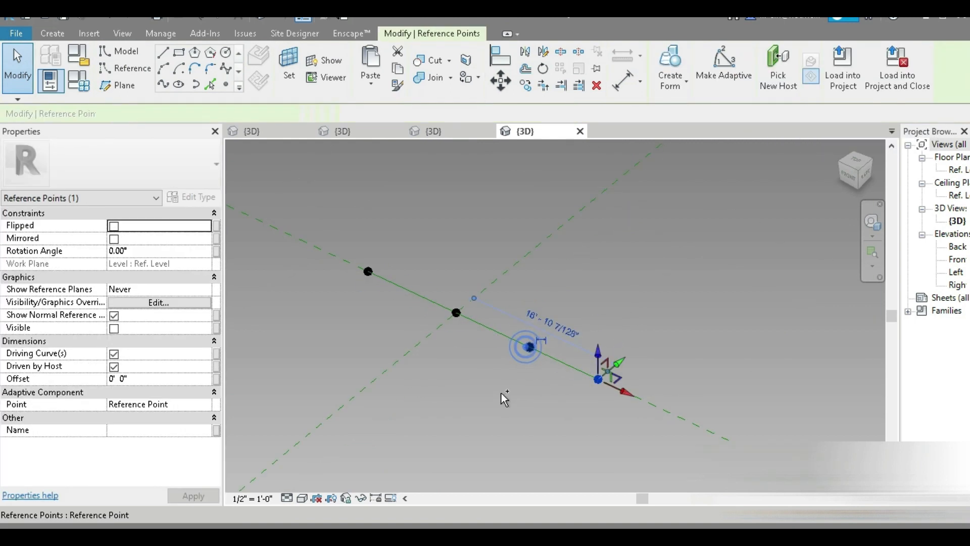
left_click(706, 81)
left_click(454, 316)
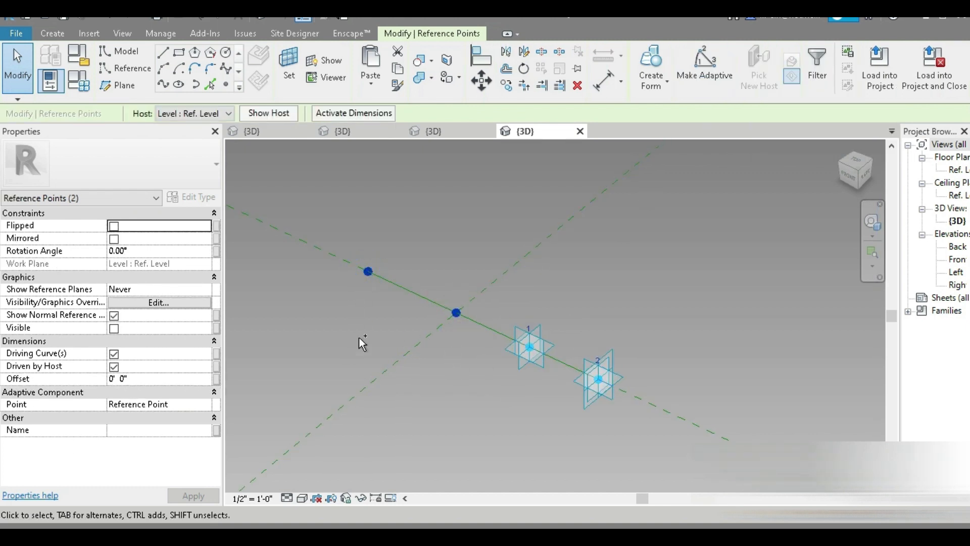
left_click(713, 76)
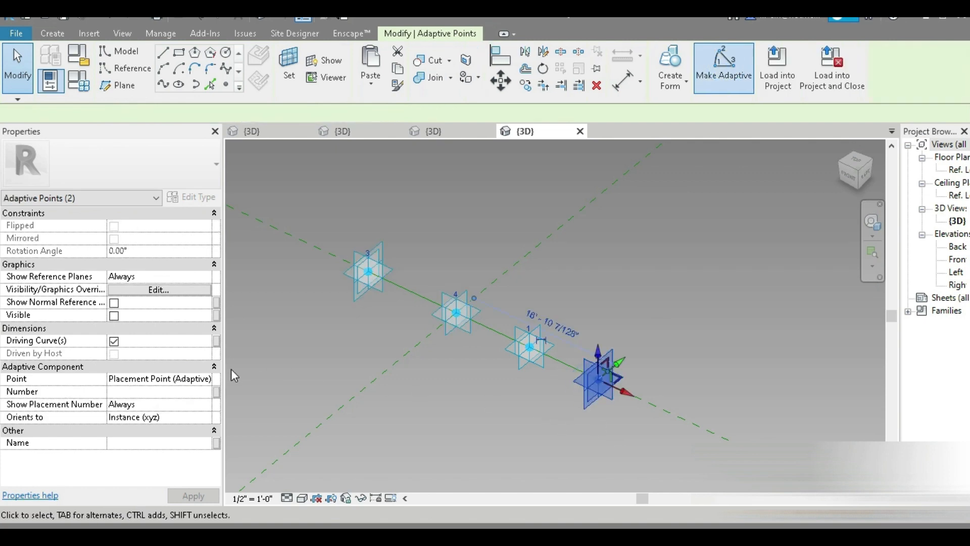
- Renumber the adaptive points consecutively from 1 to 4 along the chain, with 1 at the front end and 4 at the far end
left_click(126, 391)
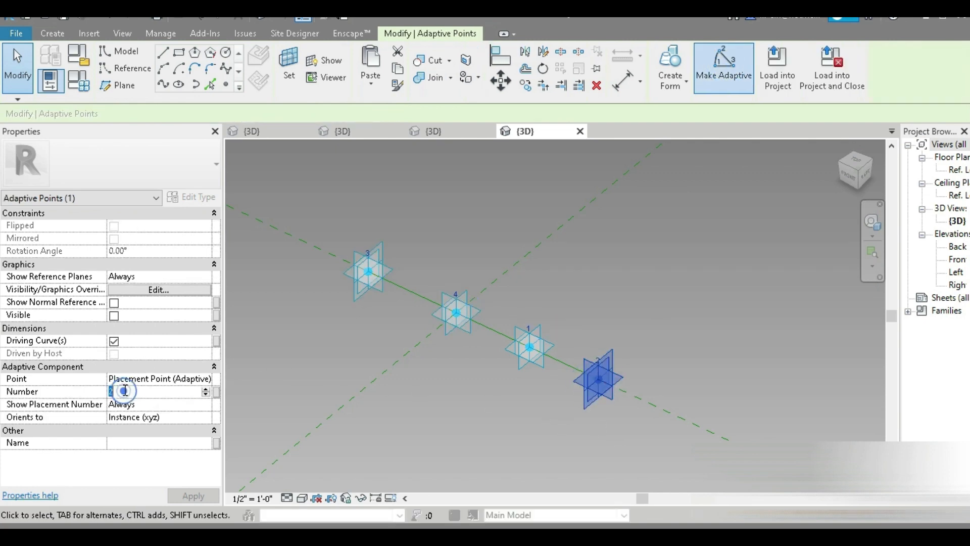
left_click(529, 351)
left_click(419, 365)
left_click(165, 392)
type("4")
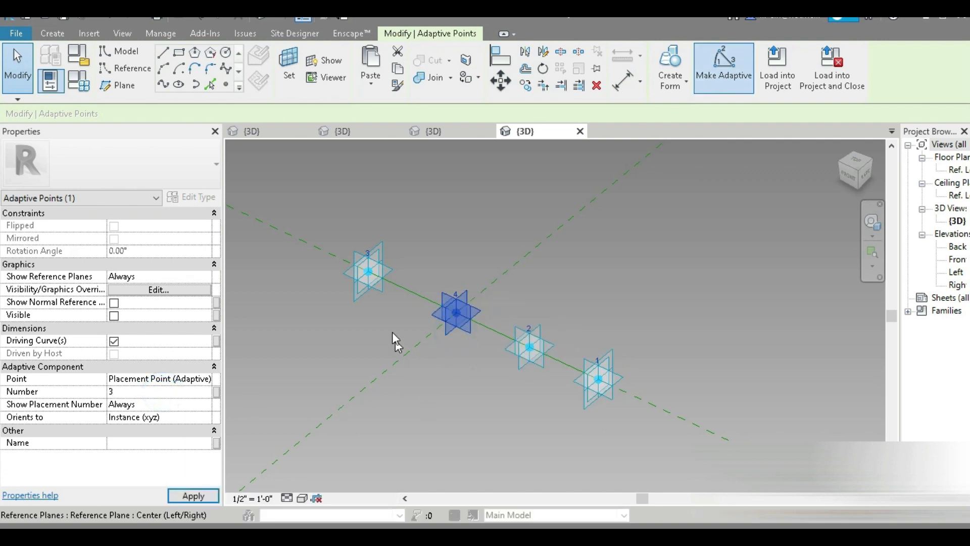
left_click(429, 389)
- Place a reference point on the line between adaptive points 3 and 4 and sketch a circle of about 2 inches radius on its plane
left_click(226, 84)
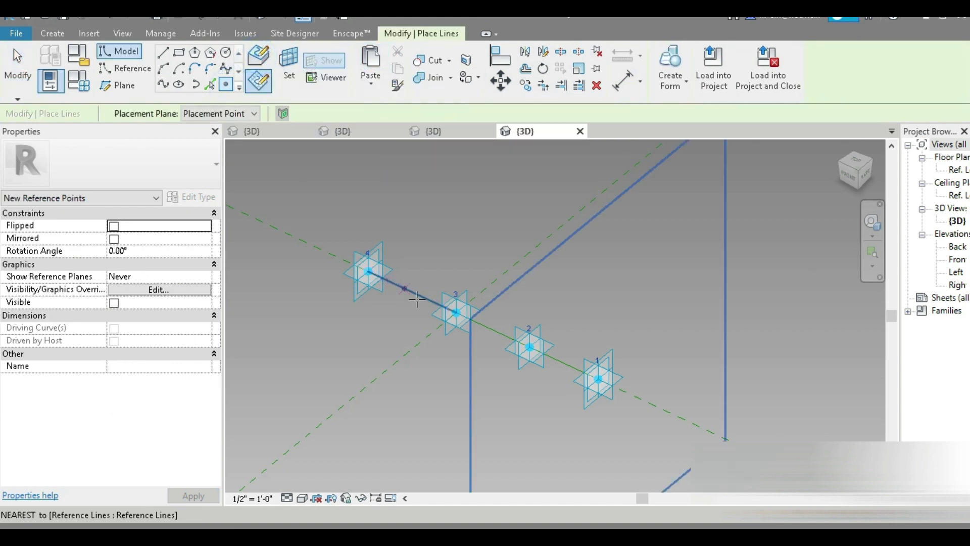
left_click(258, 79)
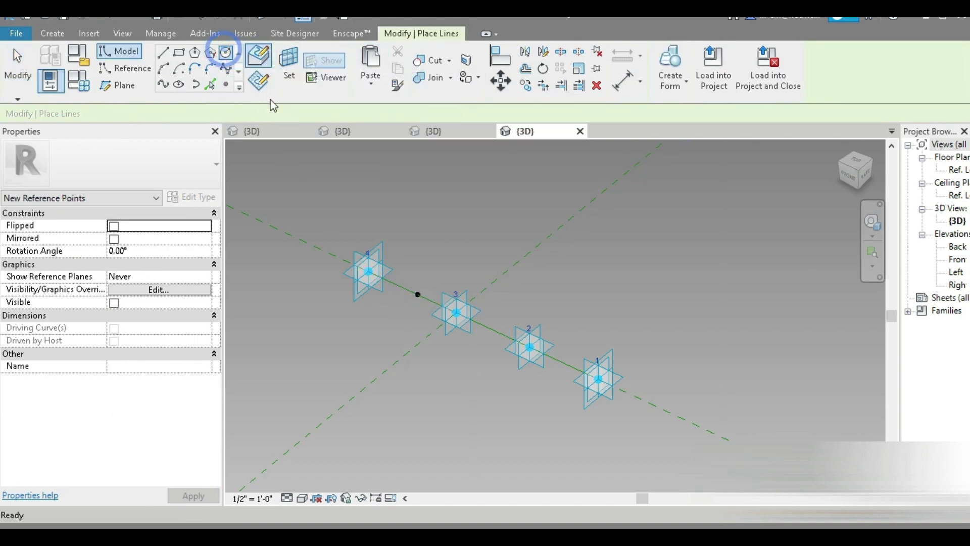
left_click(417, 294)
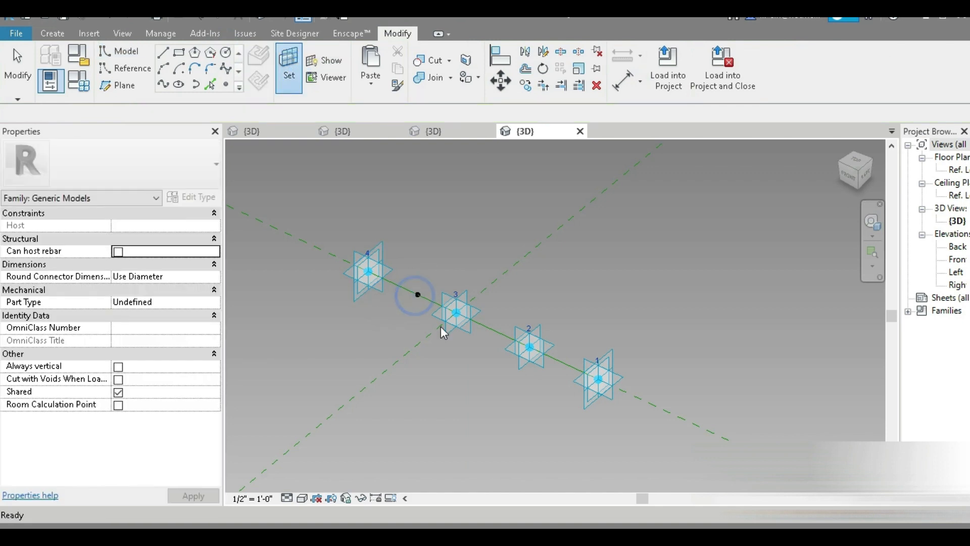
scroll(435, 324, "up", 8)
middle_click_drag(401, 291, 492, 484)
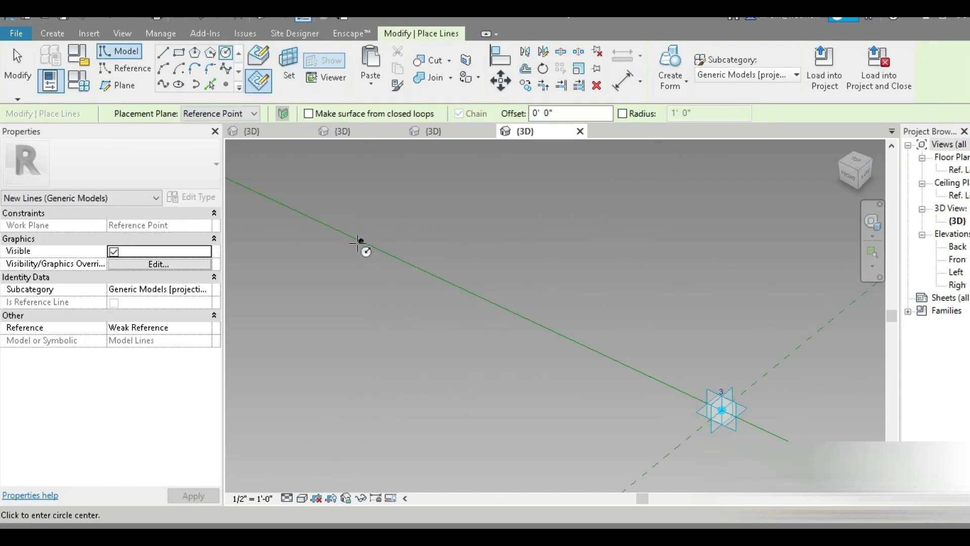
left_click(361, 241)
left_click(359, 257)
key("Escape")
key("Escape")
- Create a solid tube form by sweeping the circle along the whole chain of reference lines
left_click(458, 282)
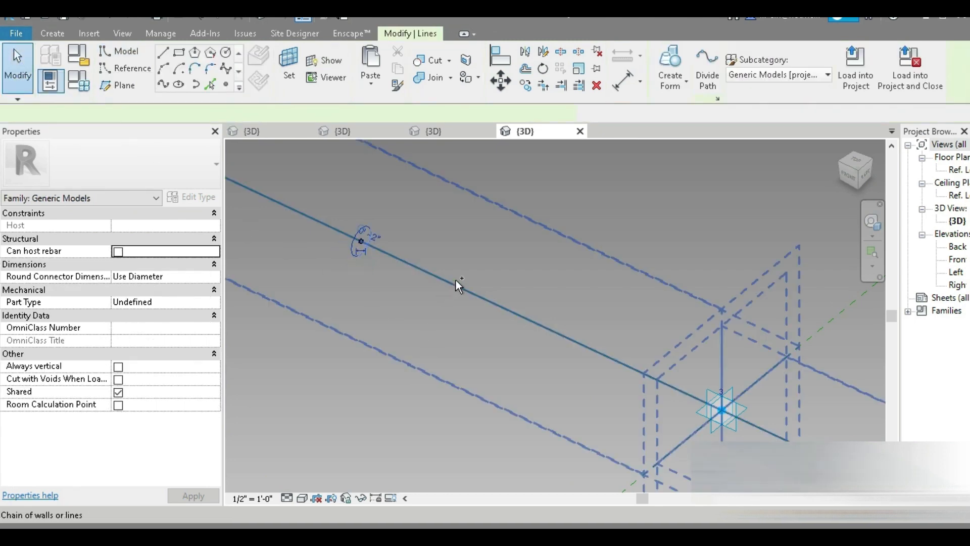
left_click(474, 296, "ctrl")
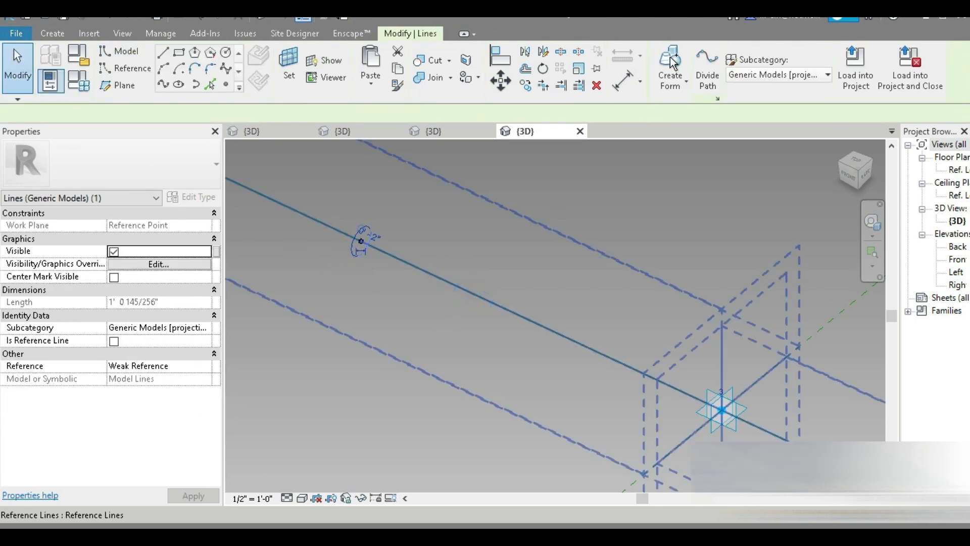
left_click(678, 49)
left_click(458, 313)
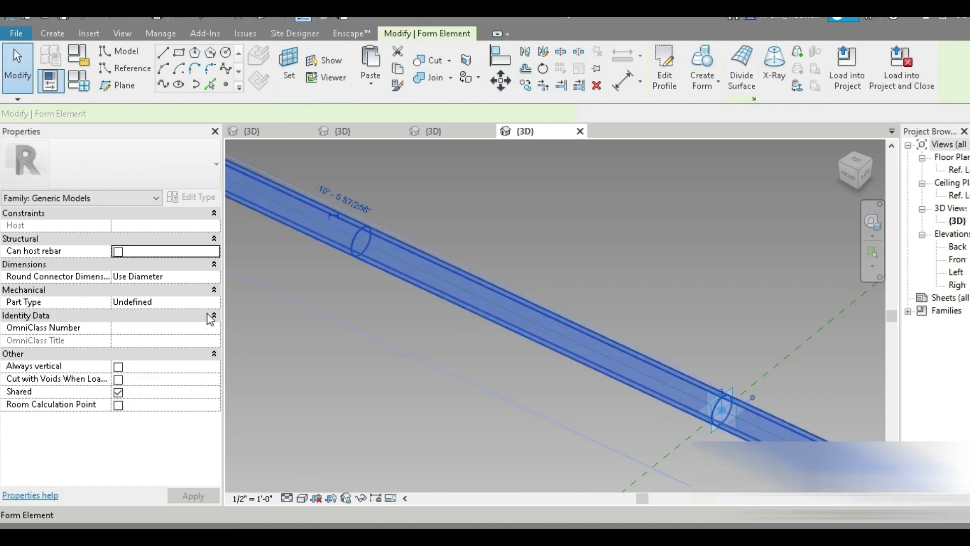
- Assign the material Aluminum, Anodized Blue to the tube form, with its shading using the render appearance
left_click(206, 264)
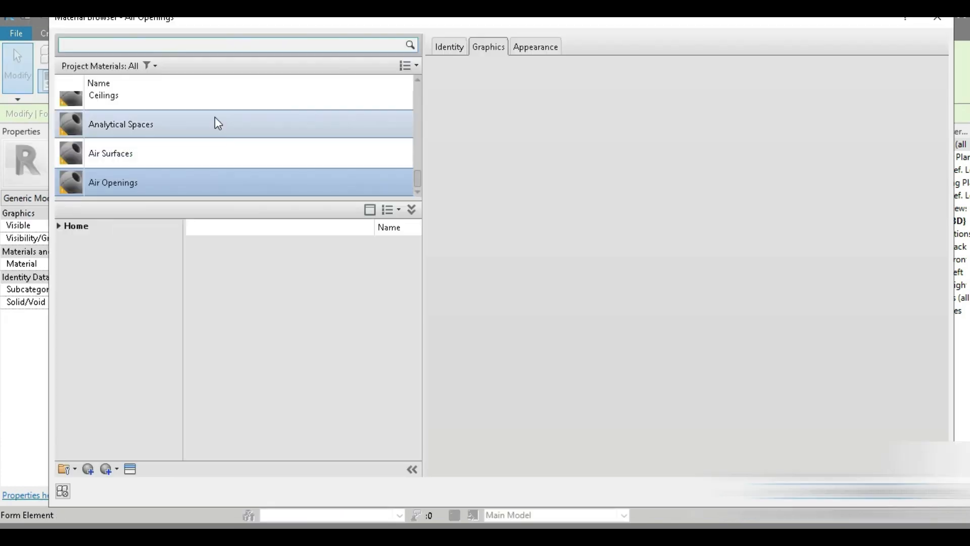
left_click(217, 41)
type("blue")
key("Return")
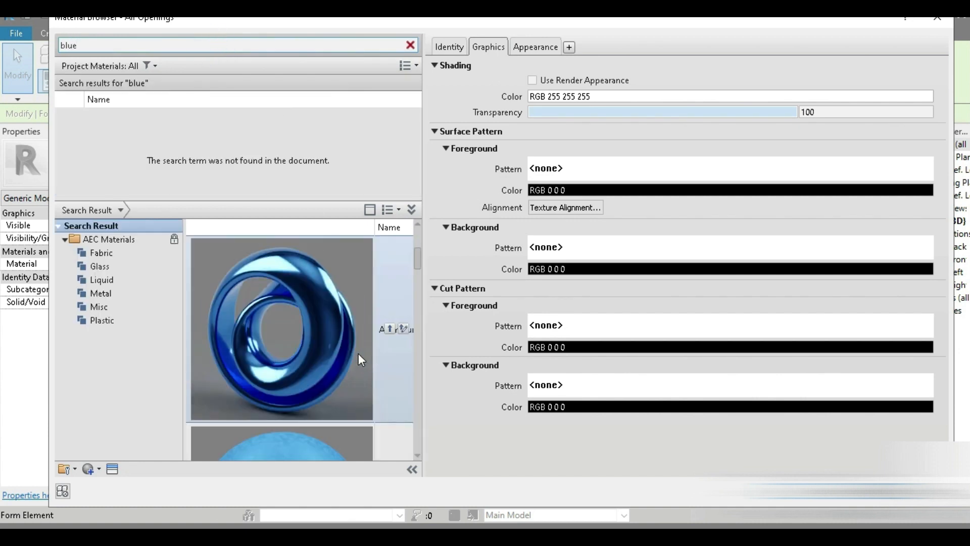
double_click(355, 345)
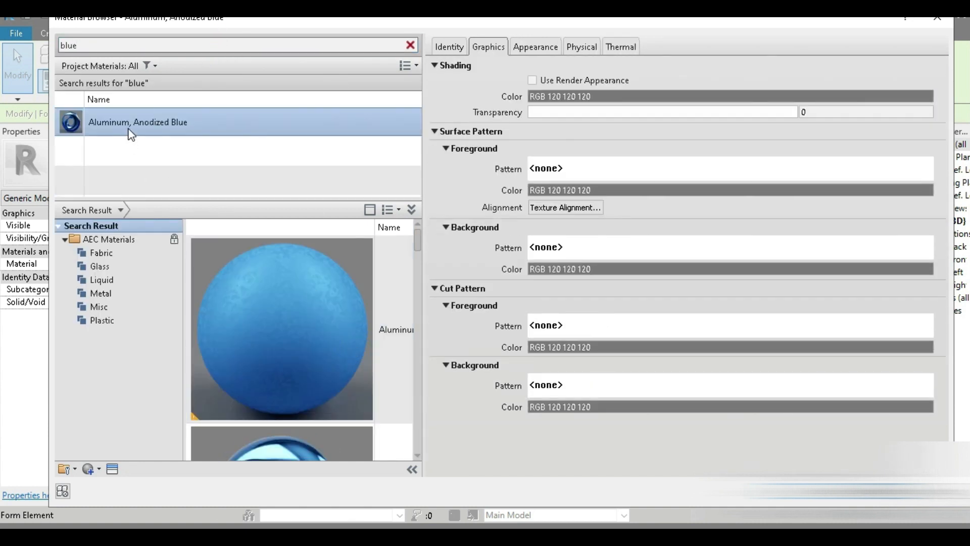
left_click(570, 79)
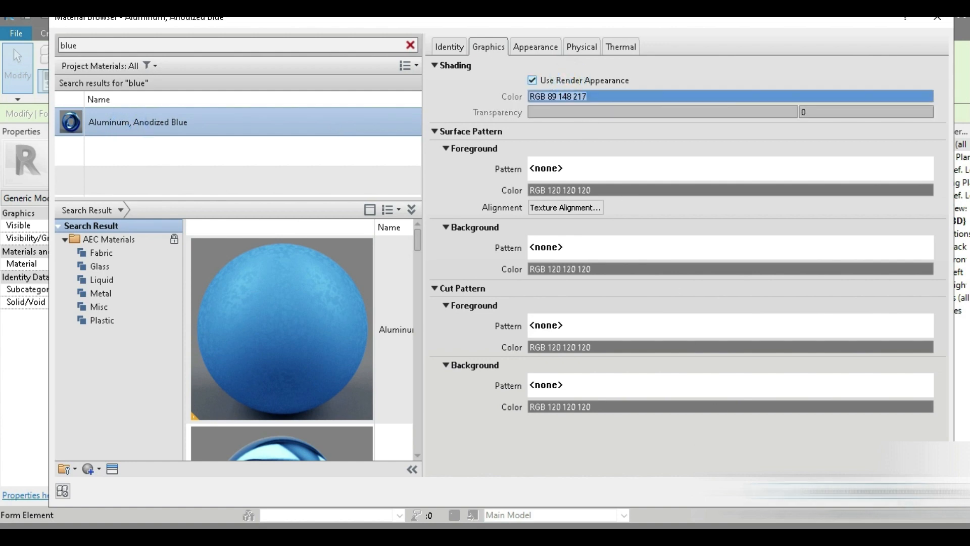
left_click(854, 492)
- Load the adaptive tube family into the site project where the curved mass is being edited
scroll(595, 414, "down", 2)
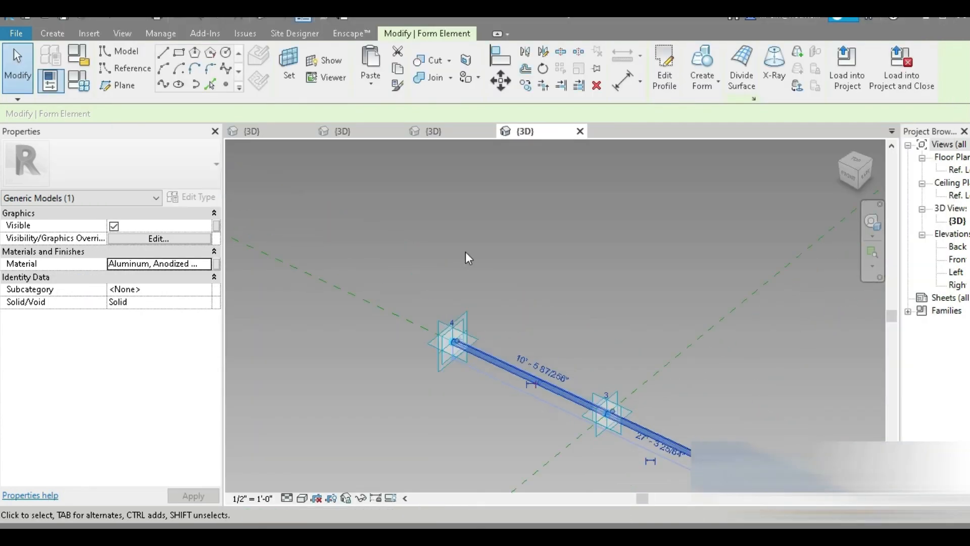
left_click(844, 83)
left_click(402, 449)
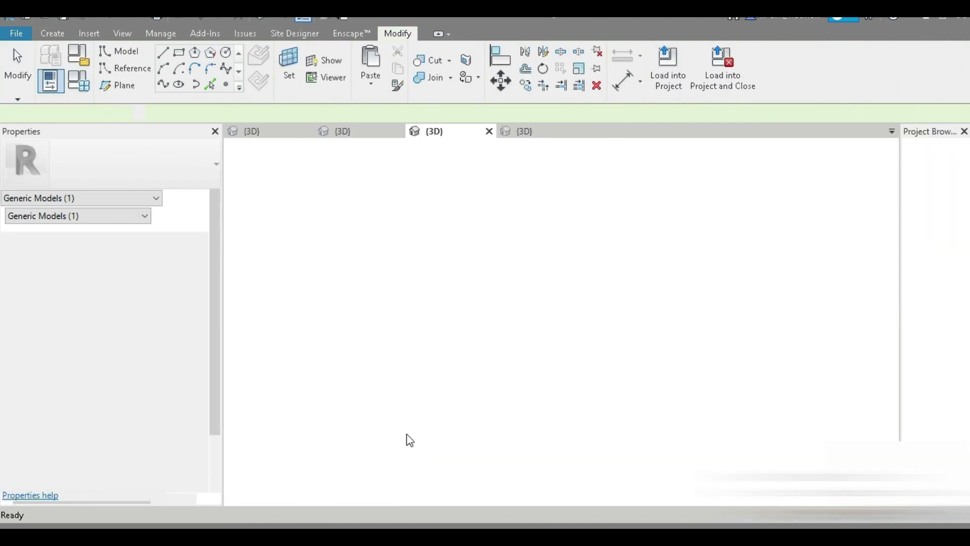
- Place the adaptive tube component as a portal frame through the four corner nodes at the curved mass's open end
scroll(404, 399, "up", 5)
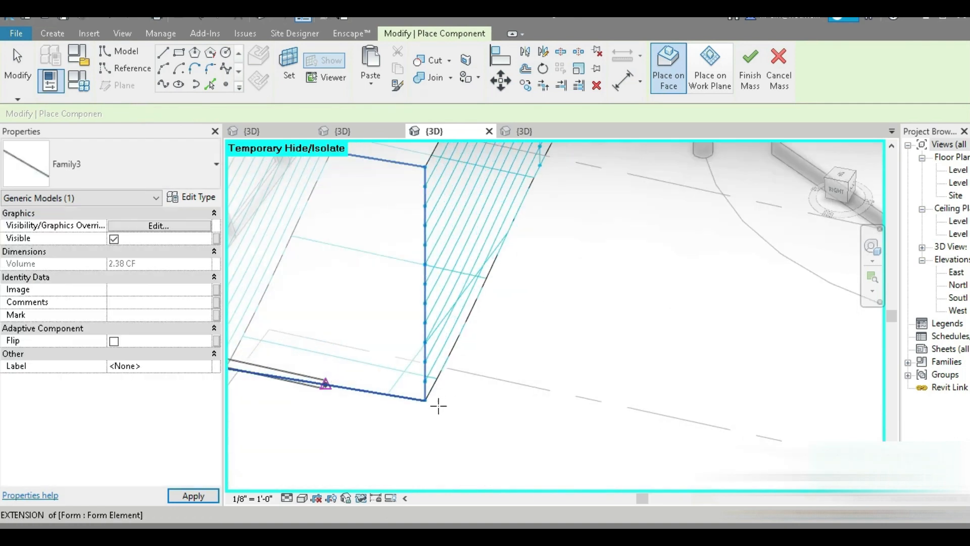
scroll(438, 406, "up", 1)
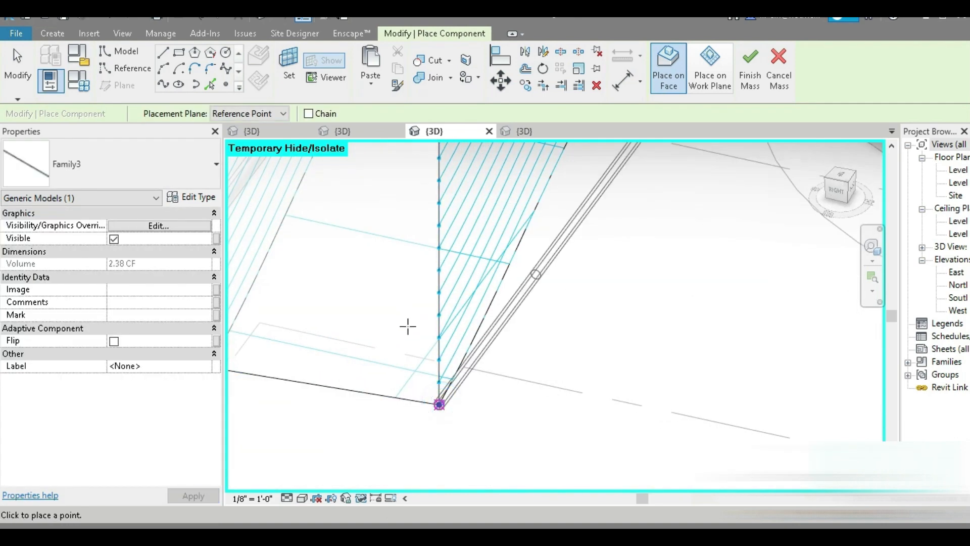
scroll(408, 327, "down", 5)
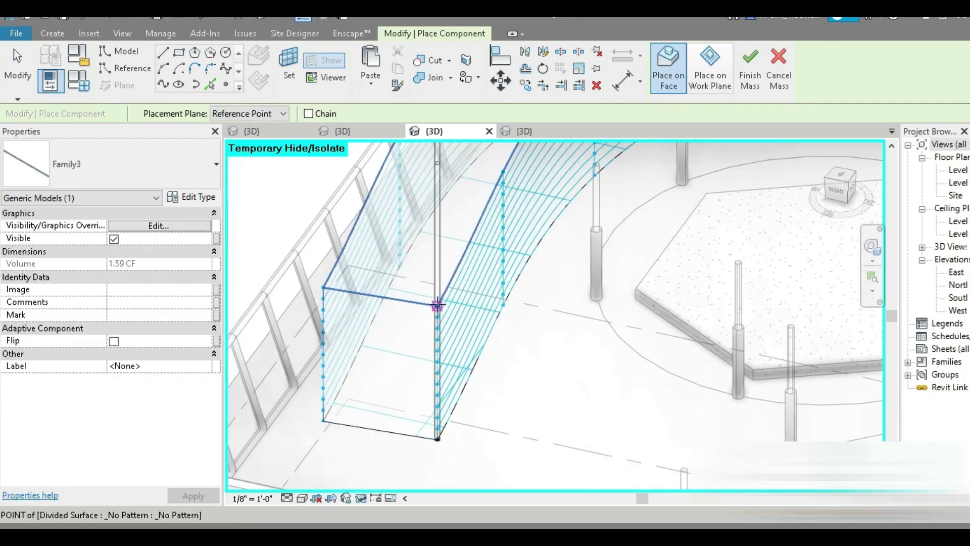
left_click(324, 287)
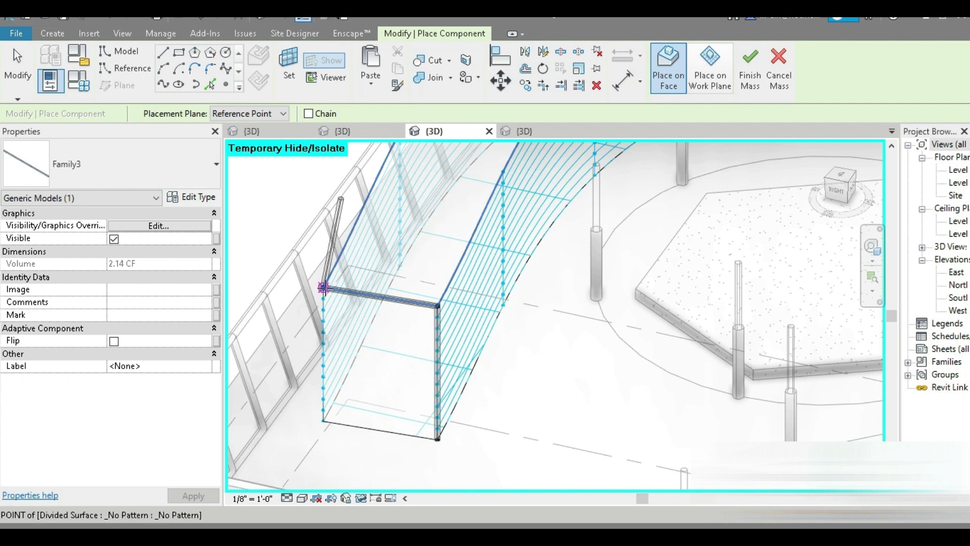
left_click(324, 420)
key("Escape")
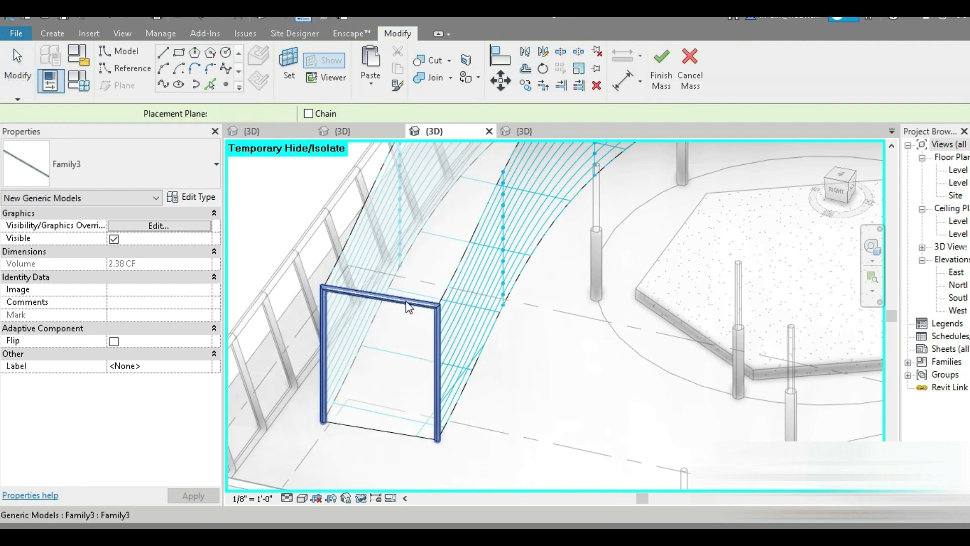
- Repeat the placed tube frame along the divided surfaces of the curved mass
left_click(412, 334)
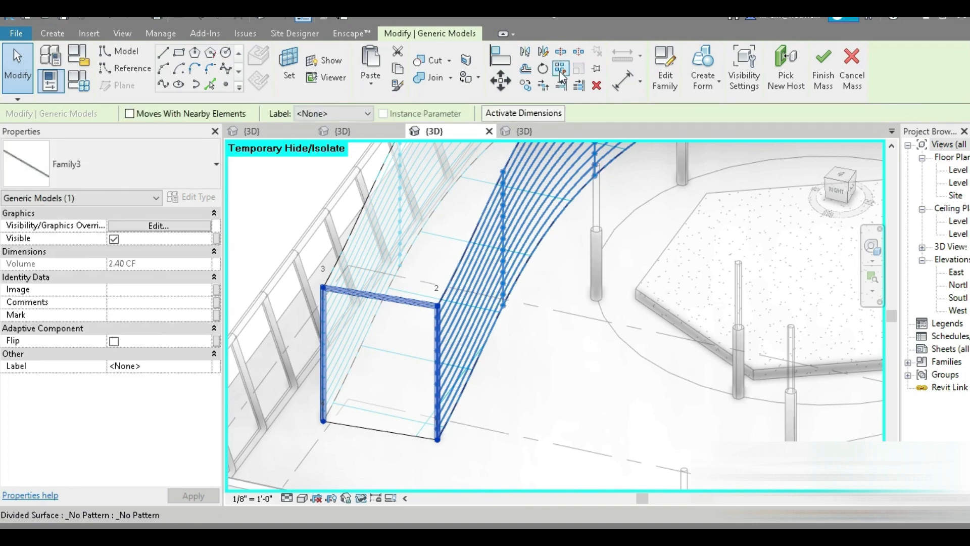
left_click(573, 287)
scroll(574, 290, "down", 5)
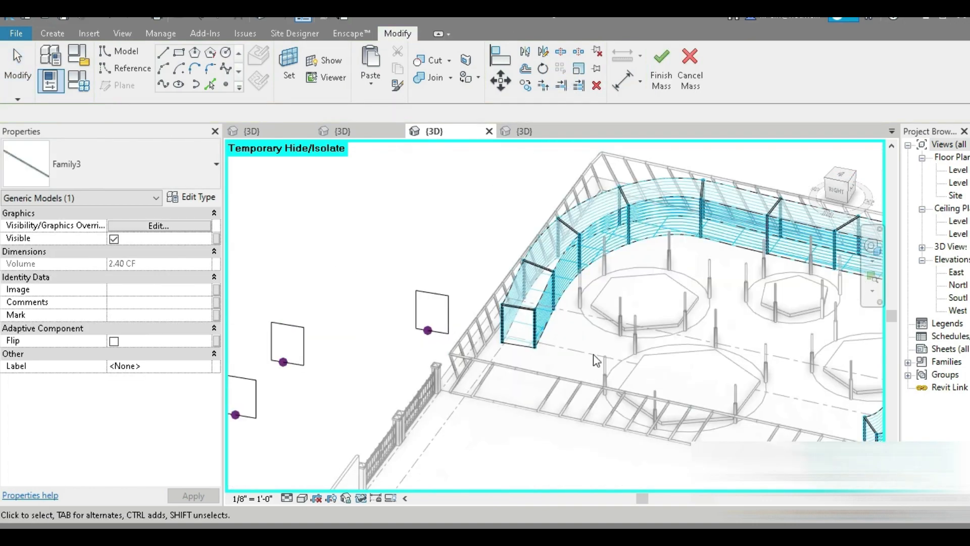
- Delete the three loose rectangular profiles lying outside the site enclosure
middle_click_drag(581, 363, 639, 343)
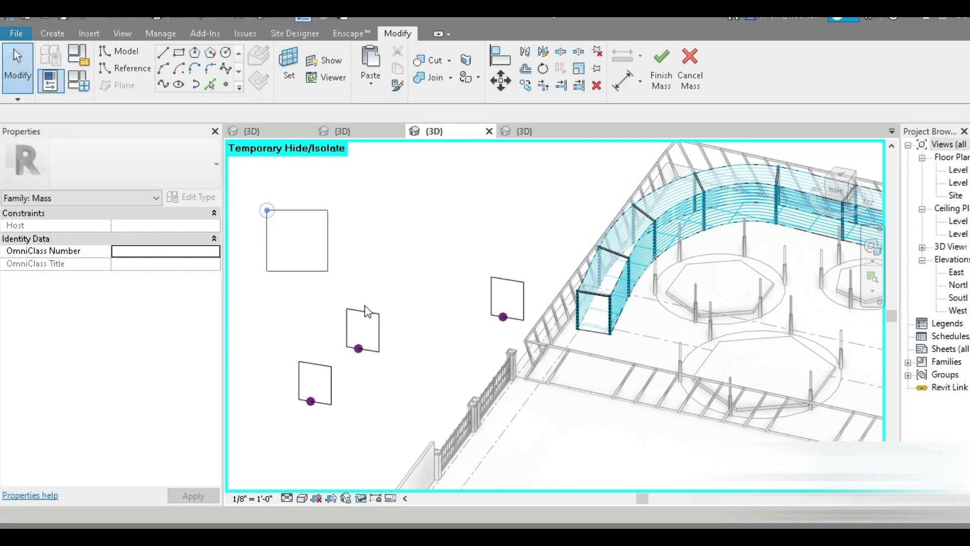
left_click_drag(368, 312, 537, 449)
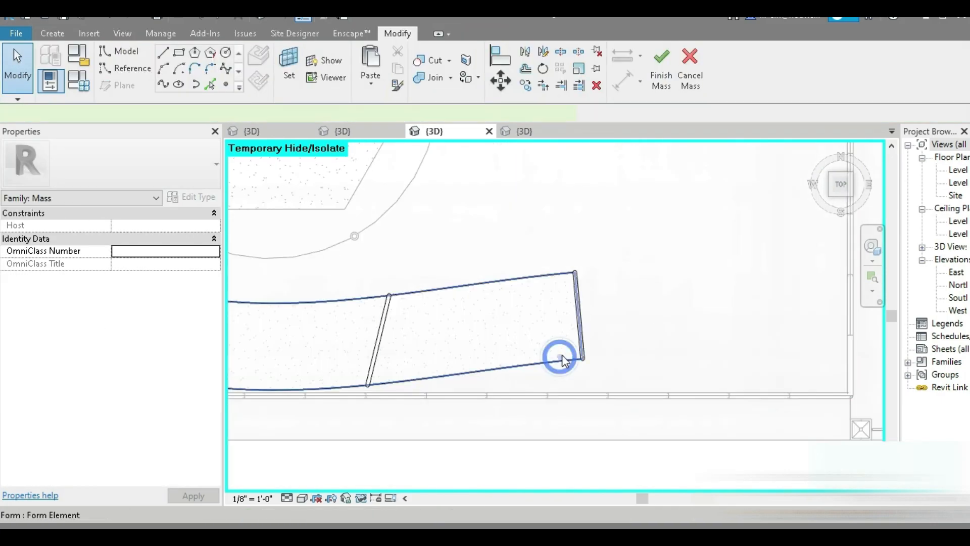
left_click(629, 342)
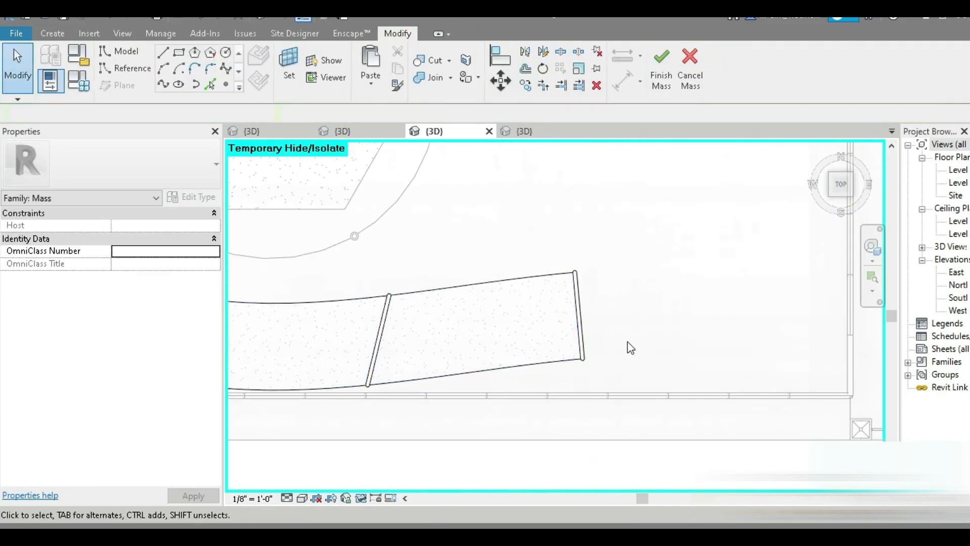
- Finish the in-place mass of the outer boundary frame with its repeated slanted bars
scroll(463, 353, "down", 3)
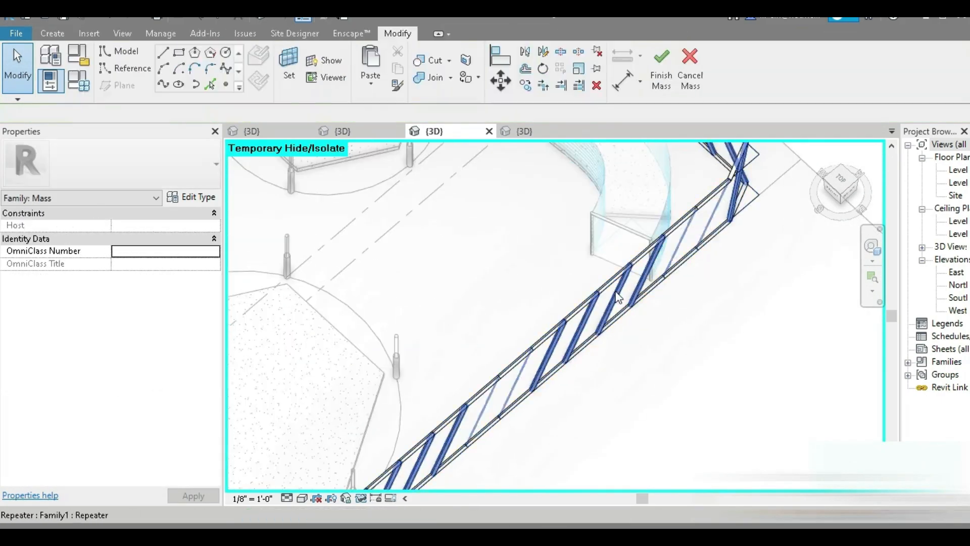
left_click(618, 297)
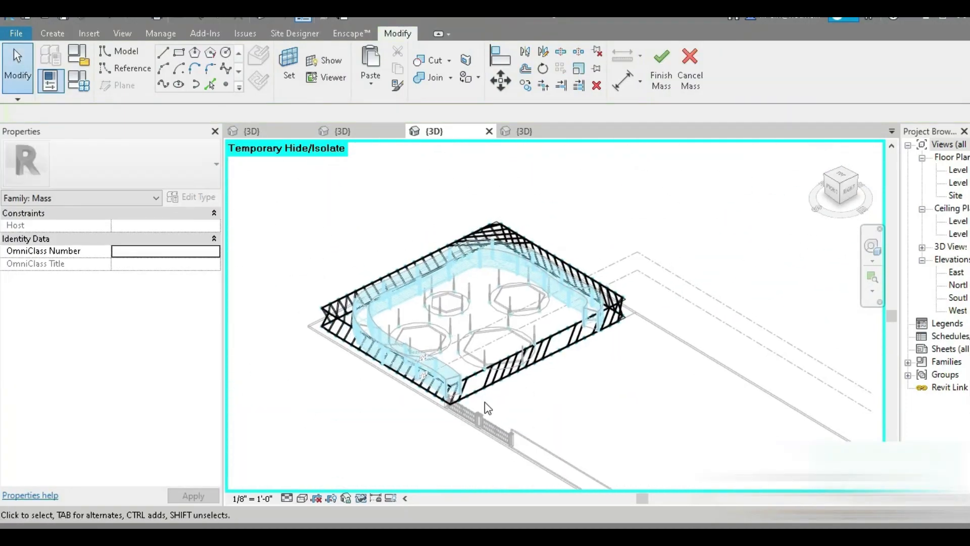
left_click(665, 82)
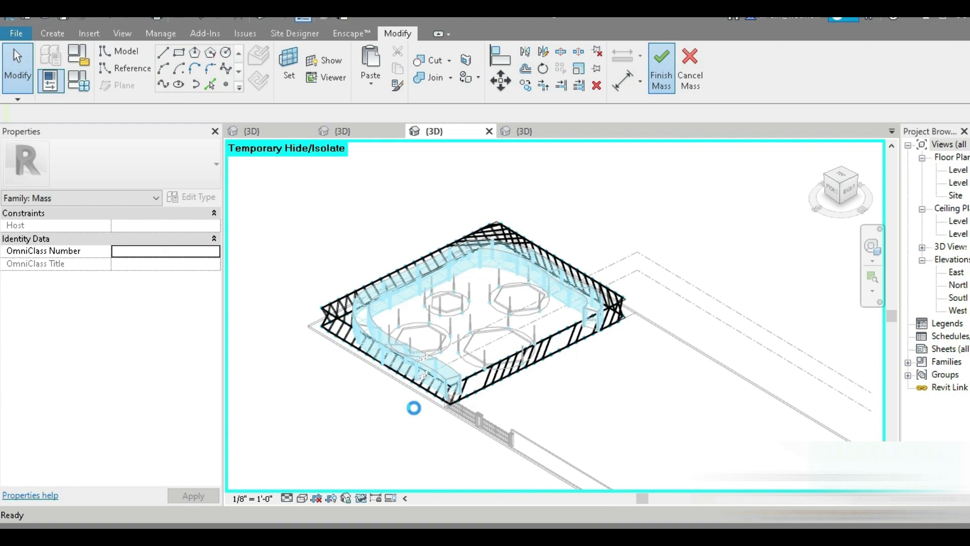
- Reset the temporary isolation and switch the 3D view to a visual style with solid, coloured material surfaces
scroll(464, 342, "up", 5)
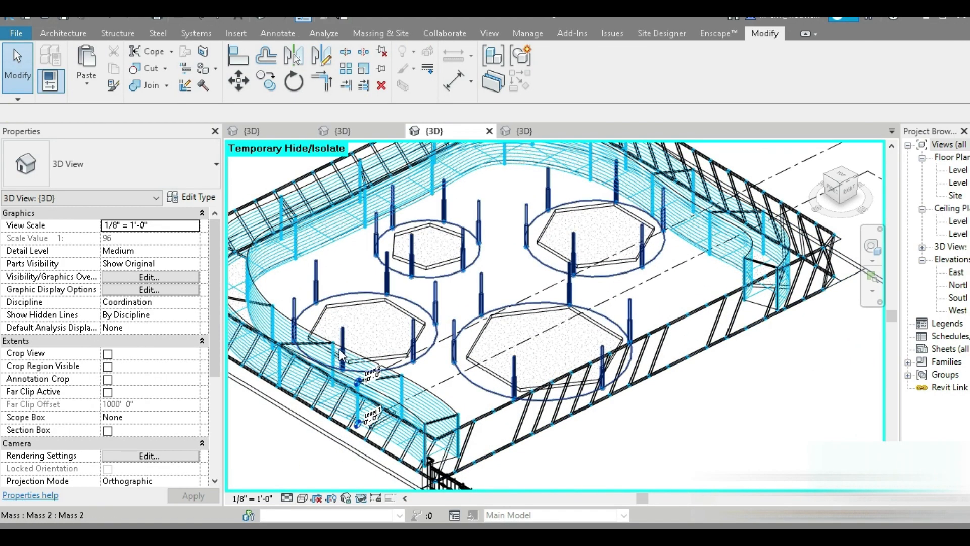
scroll(344, 364, "down", 5)
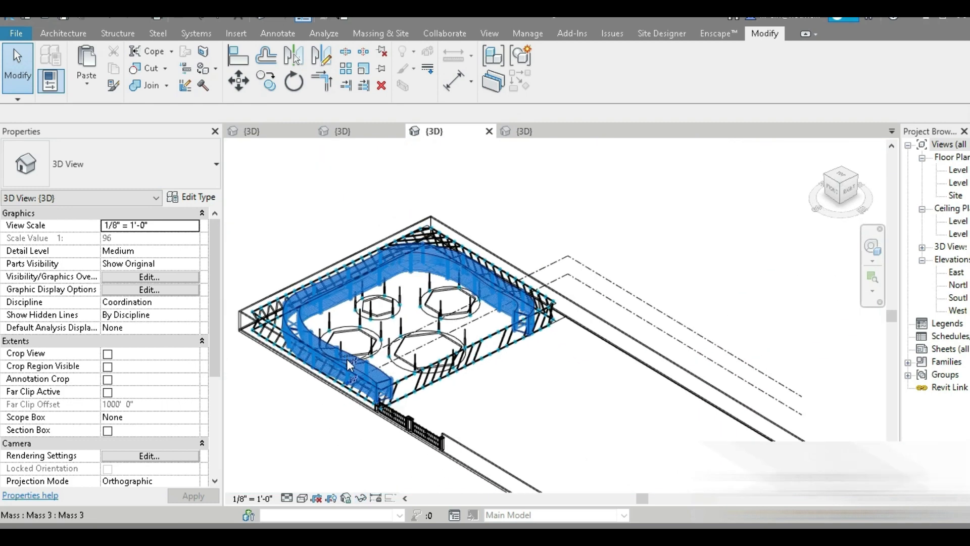
left_click(303, 499)
left_click(325, 466)
- Examine the complete site model with its curved tube structure, hexagonal slabs, poles and boundary frame, overall and close up
scroll(344, 399, "up", 3)
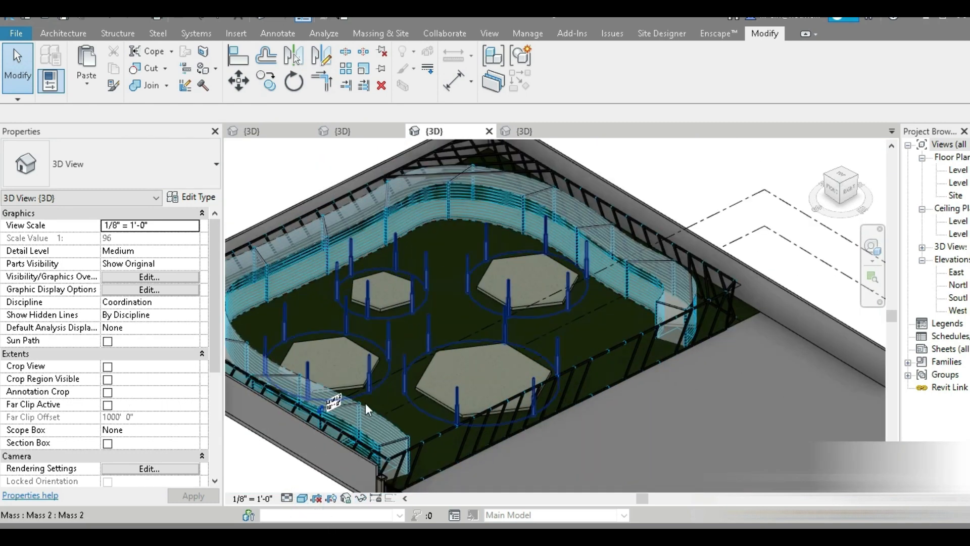
middle_click_drag(365, 402, 407, 413, "shift")
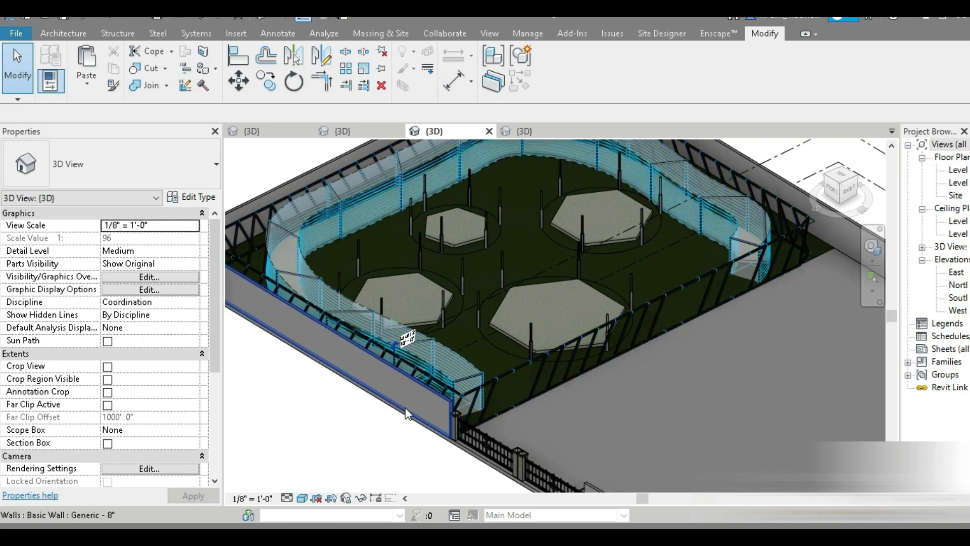
scroll(407, 414, "down", 3)
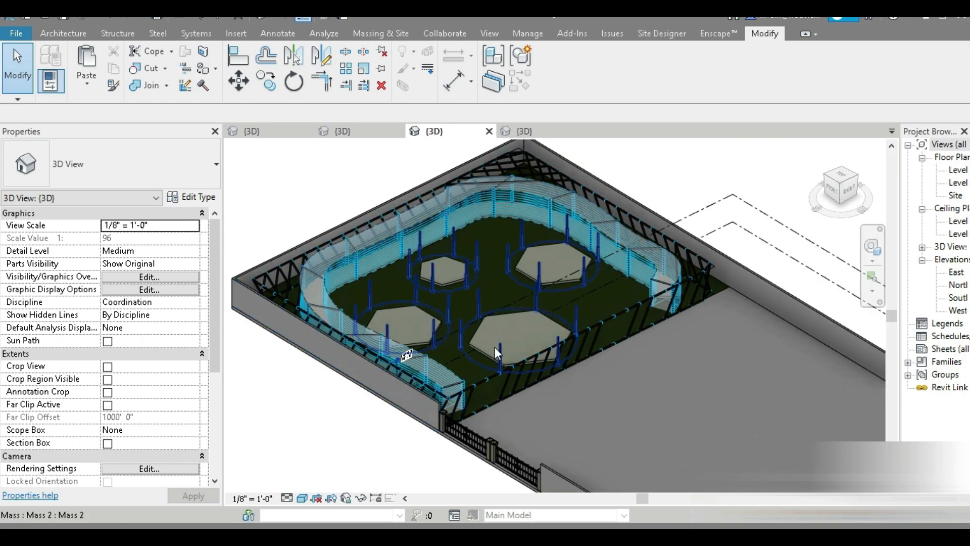
middle_click_drag(499, 410, 490, 428)
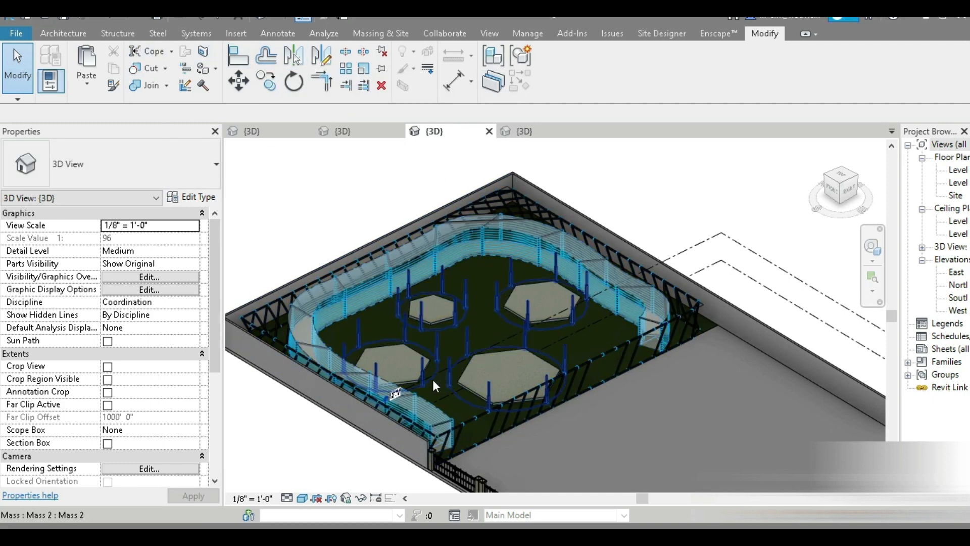
scroll(580, 343, "up", 5)
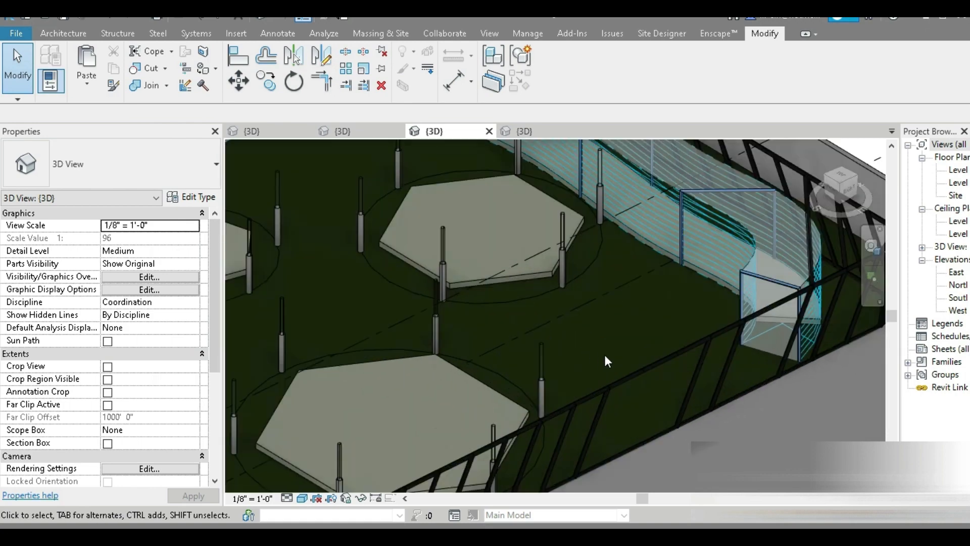
scroll(622, 298, "down", 5)
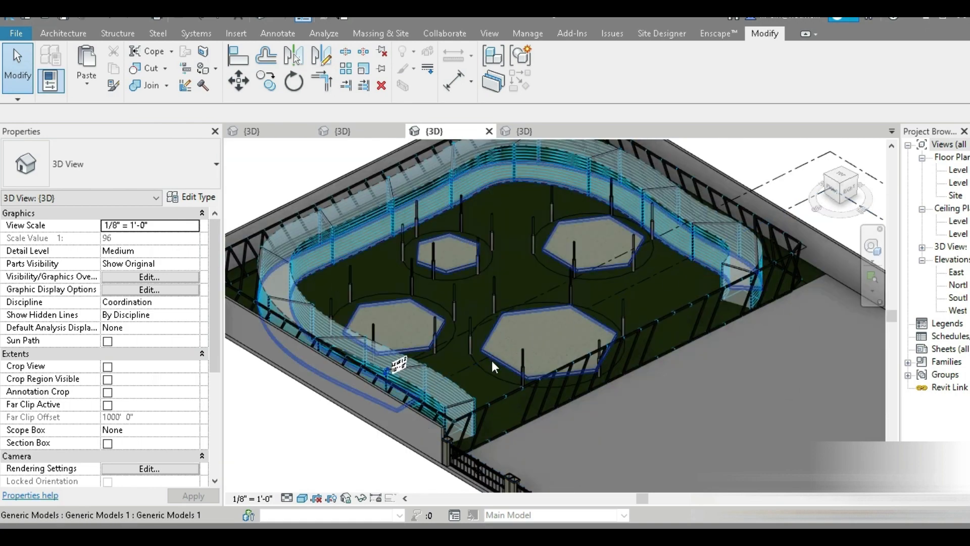